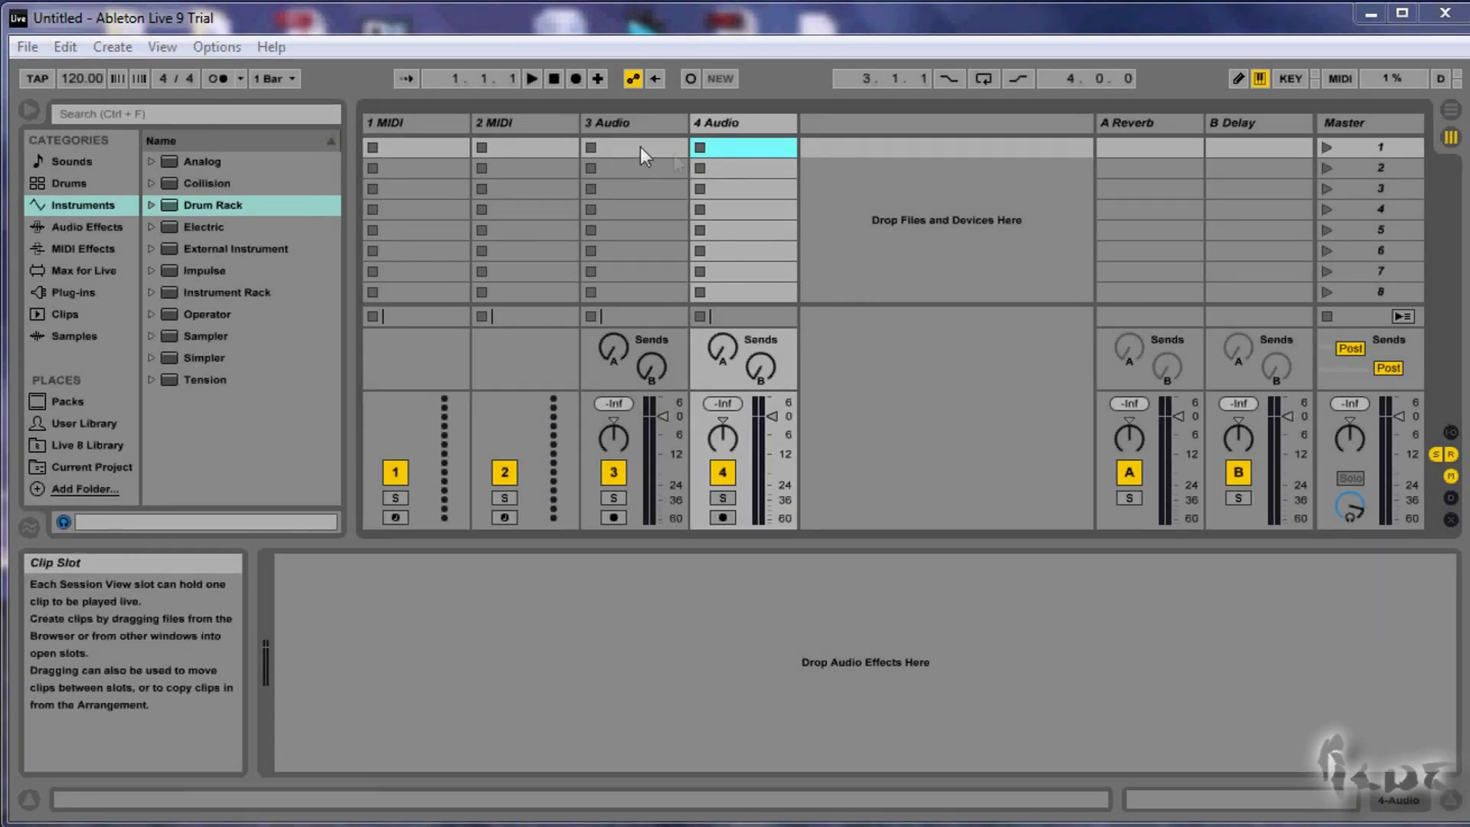
Step: Select the 1 MIDI and 2 MIDI tracks and switch to Arrangement View
left_click(672, 154)
left_click(531, 155)
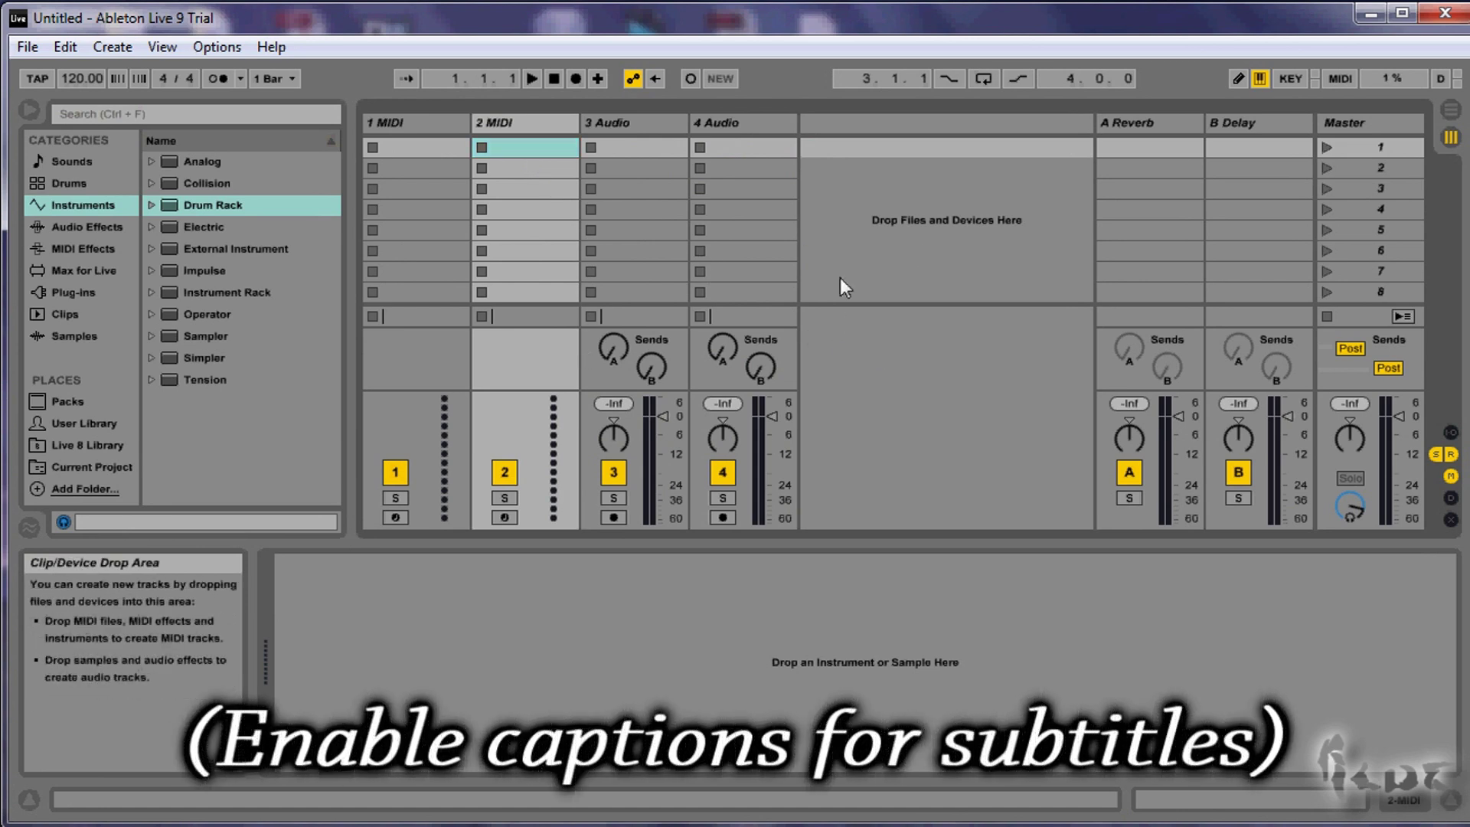
left_click(417, 124)
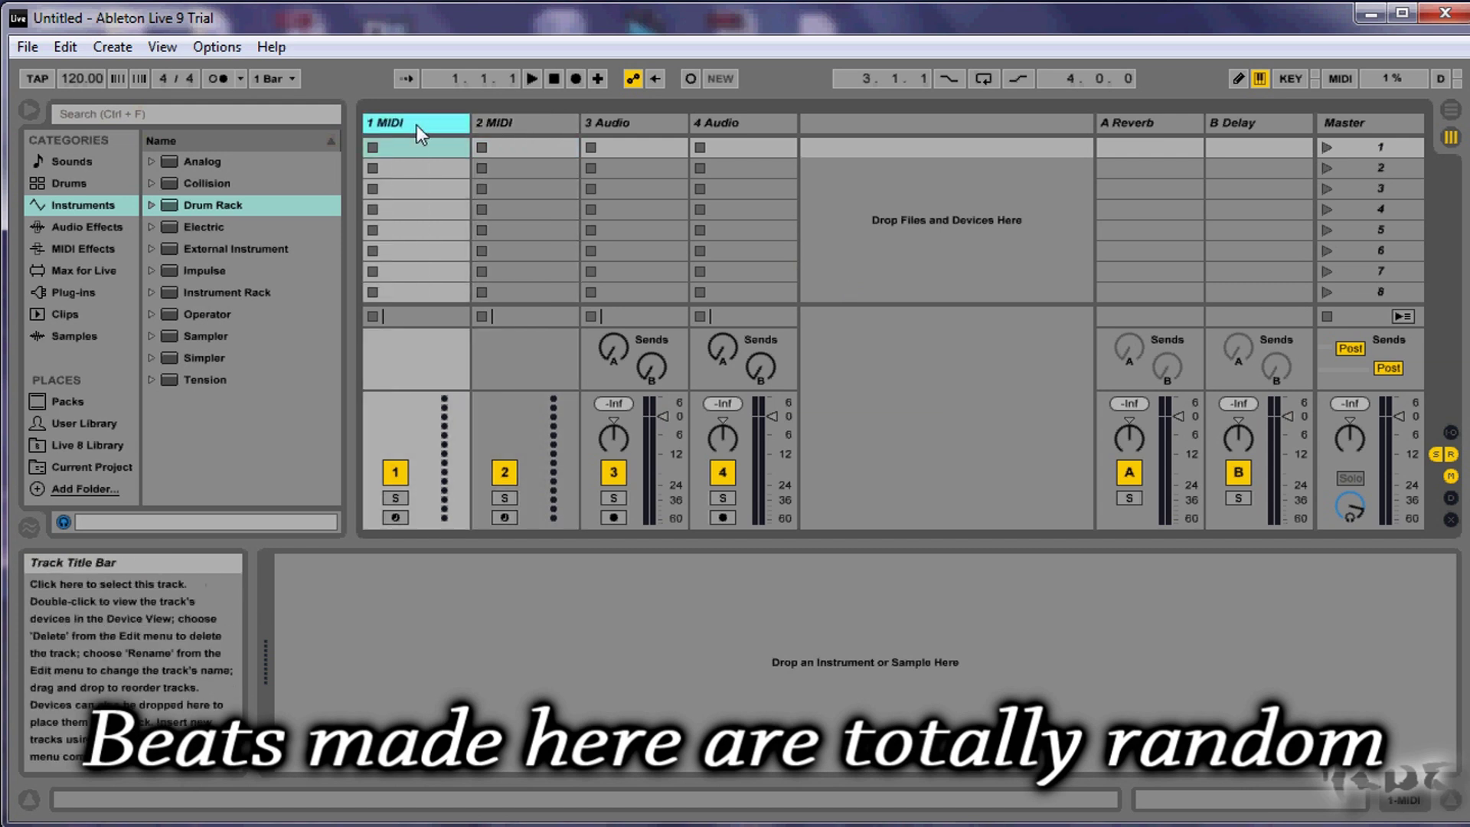
left_click(516, 124, "shift")
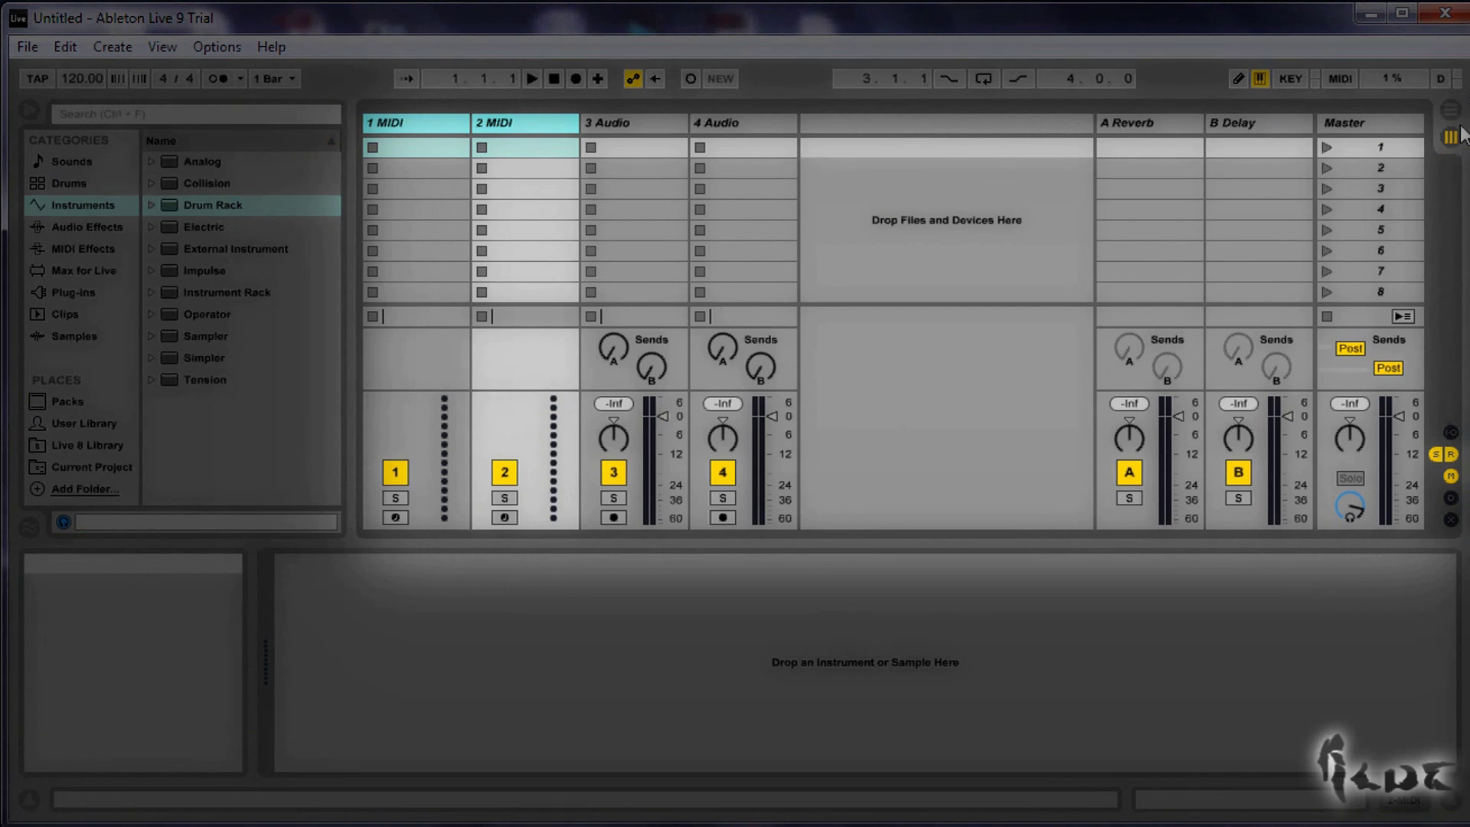
left_click(1455, 114)
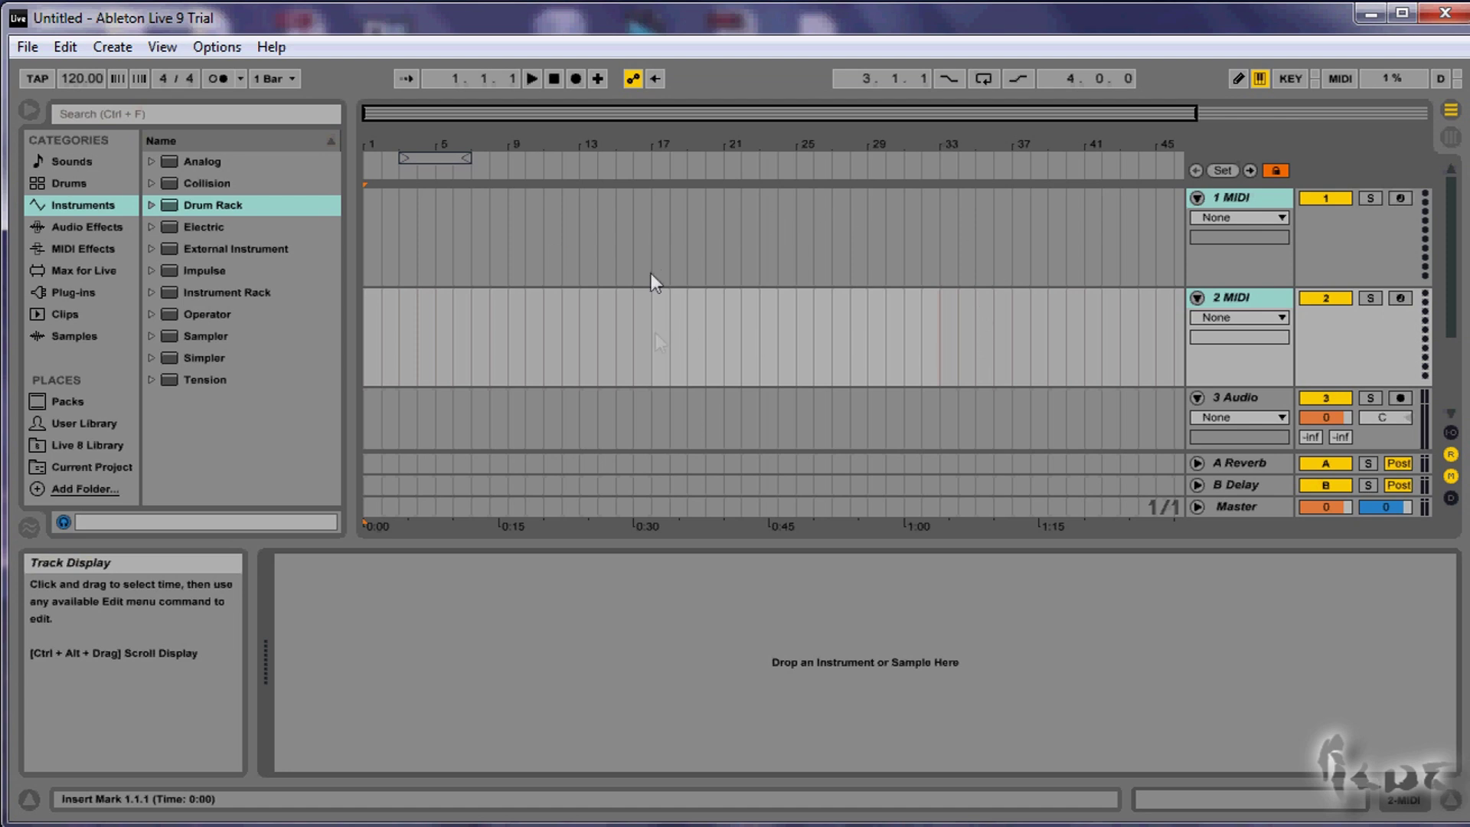
Step: Insert an empty MIDI clip in the first 2 MIDI session slot and launch it
left_click(1448, 141)
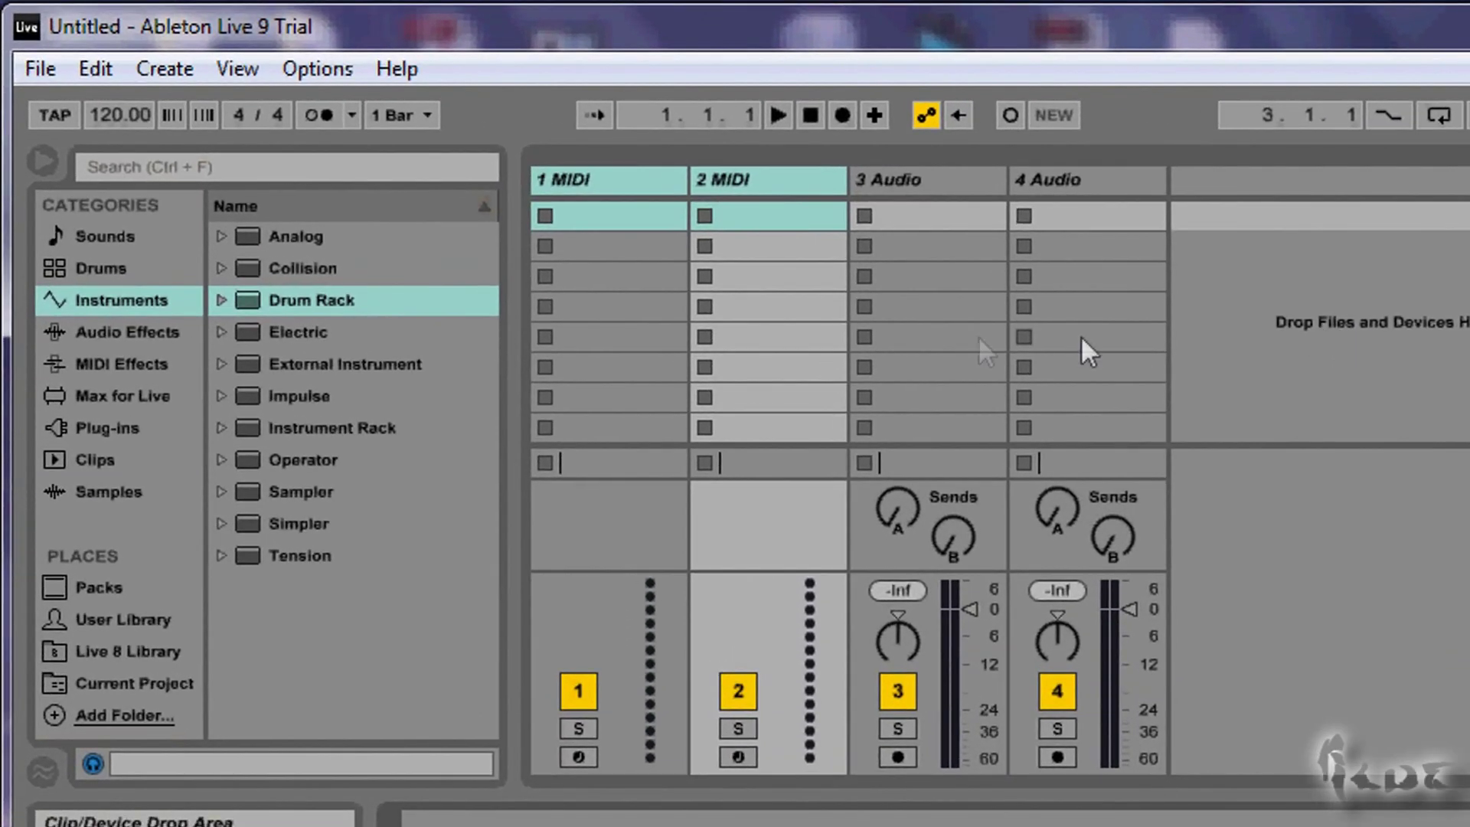
left_click(765, 218)
right_click(767, 220)
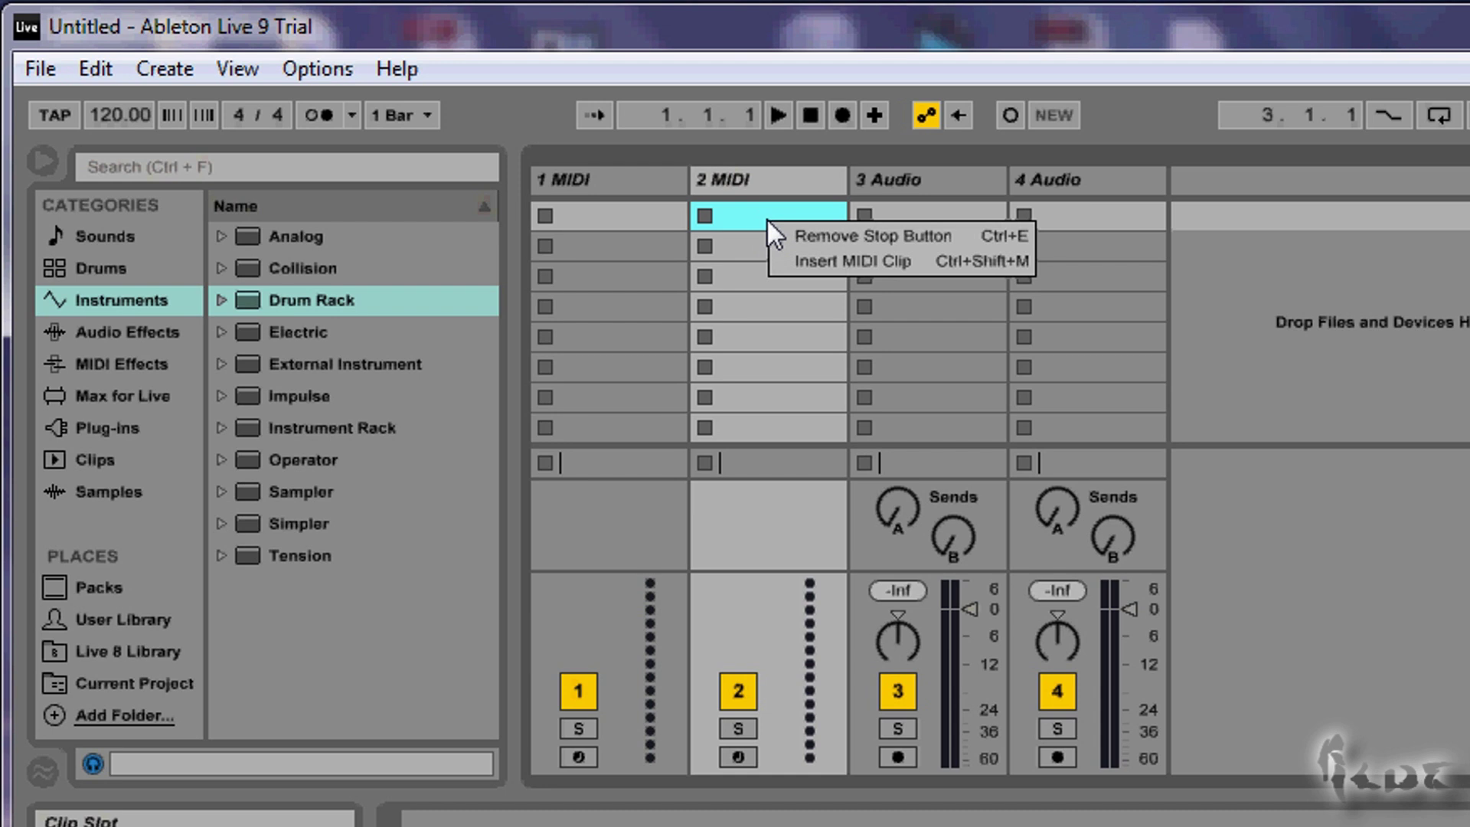
left_click(846, 259)
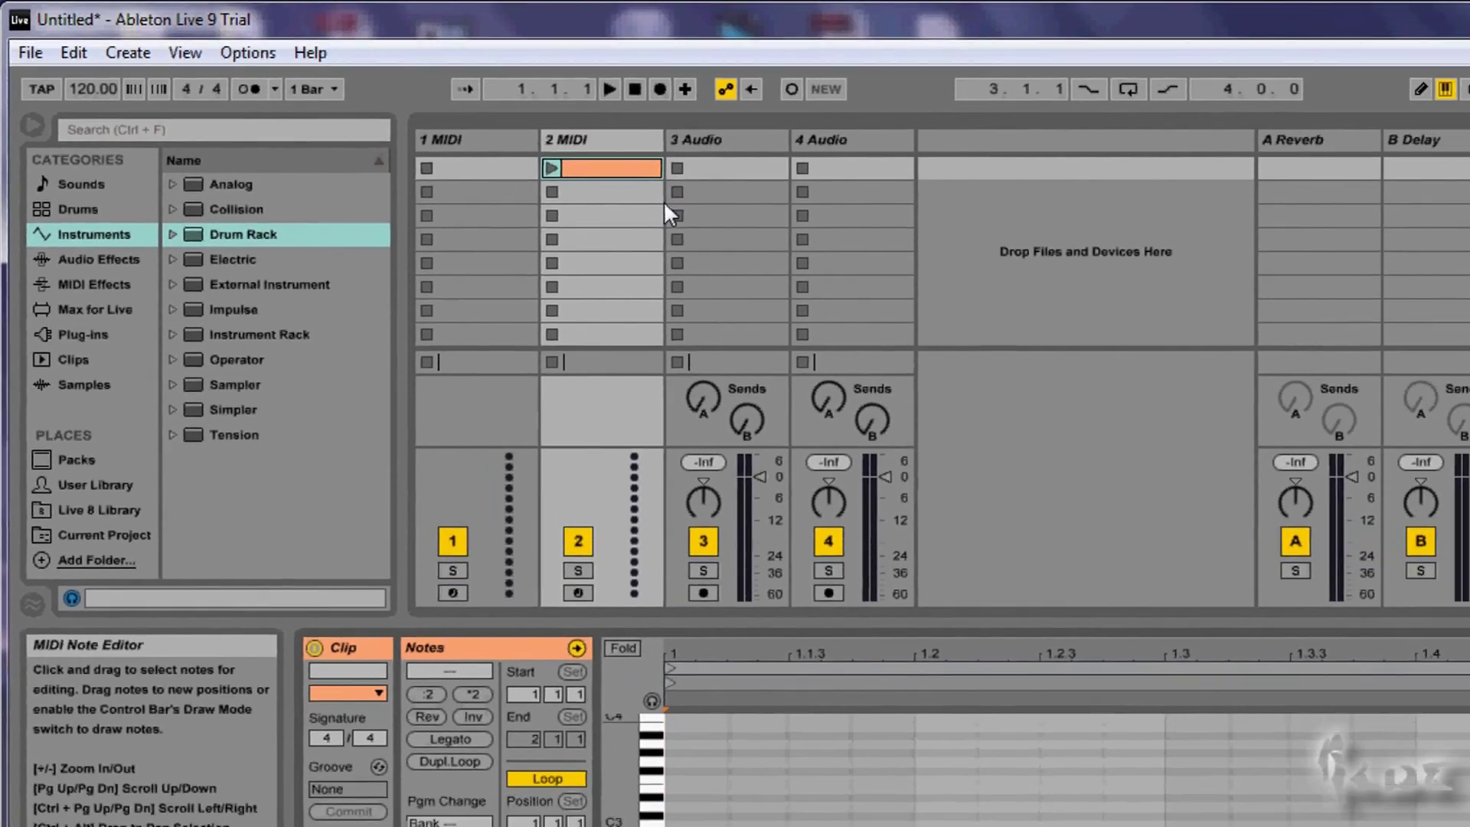
left_click(551, 168)
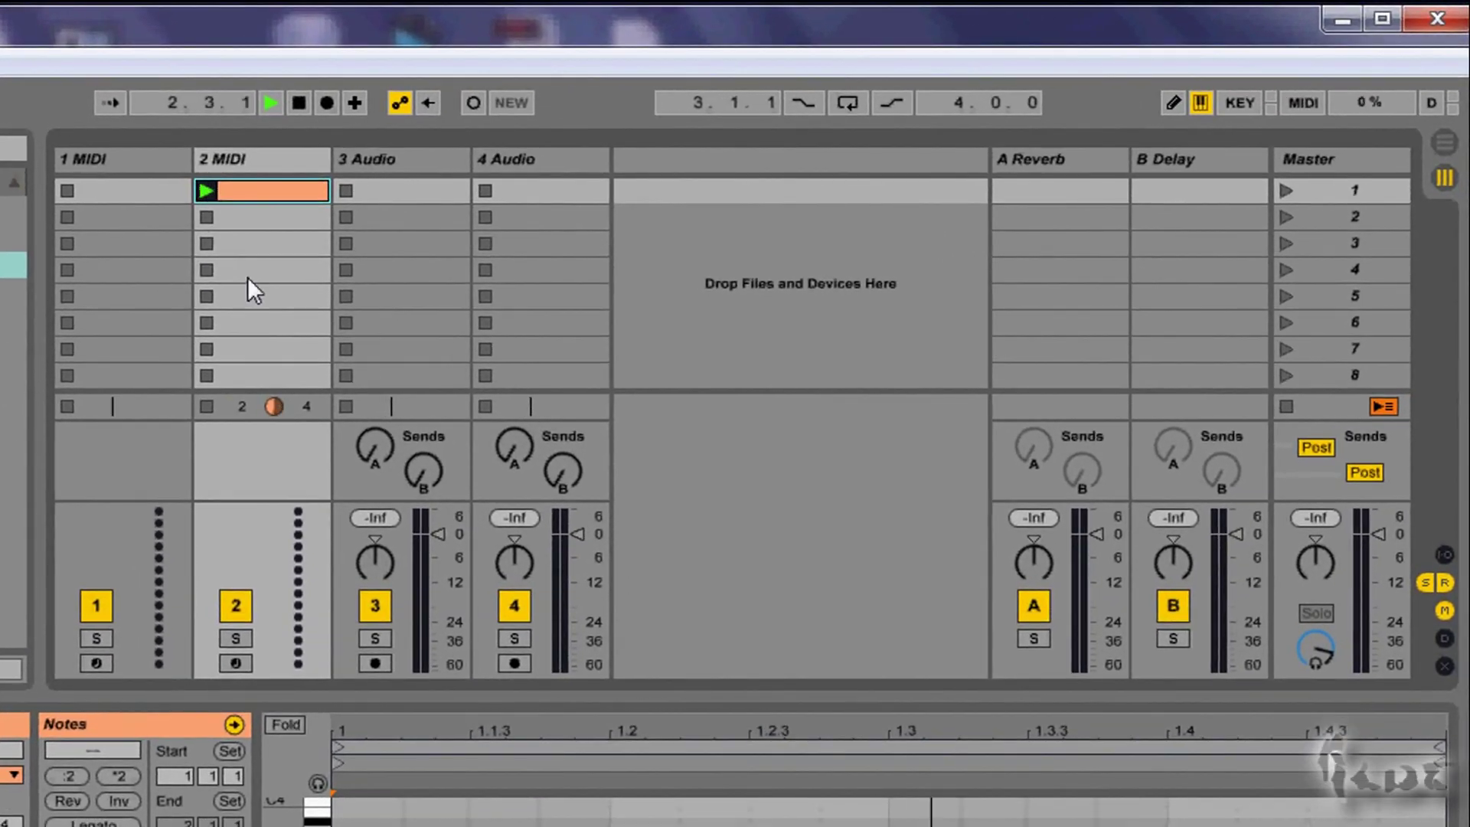
Step: Record the playing clip into the arrangement, then move it to bar 13
left_click(327, 102)
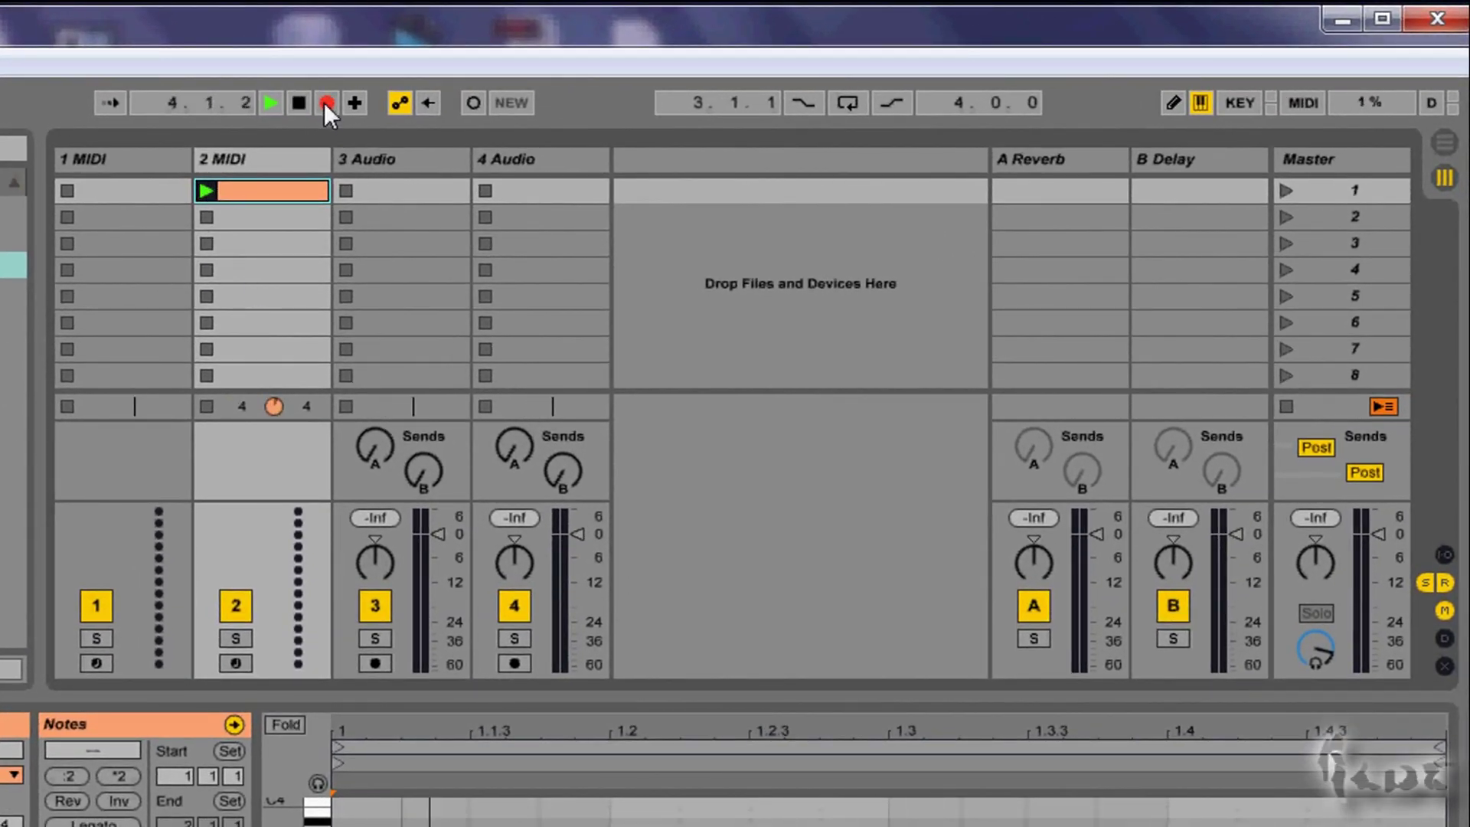
left_click(1445, 143)
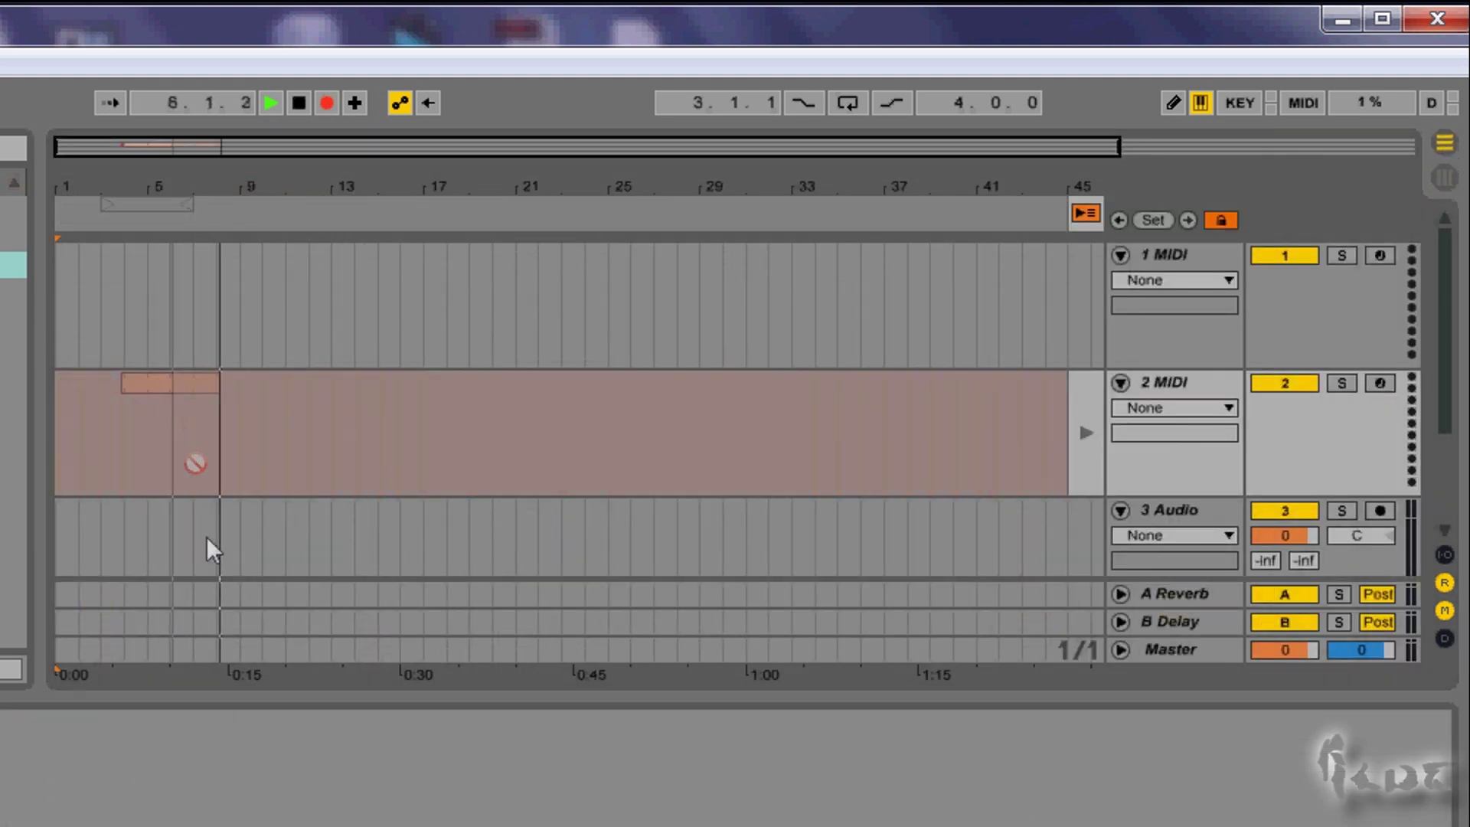
left_click(327, 103)
left_click(299, 103)
left_click_drag(185, 380, 392, 380)
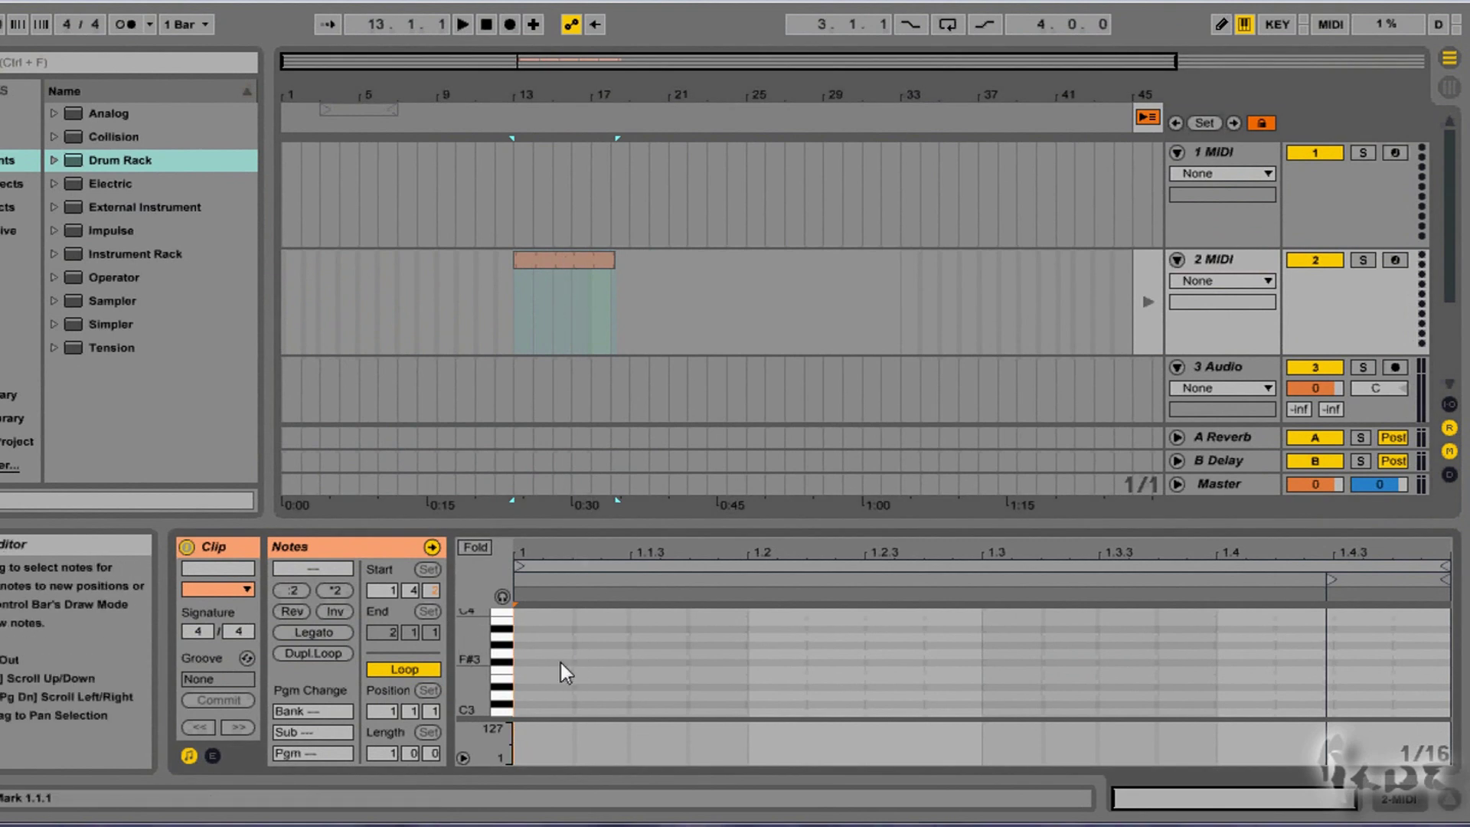
scroll(725, 675, "down", 10)
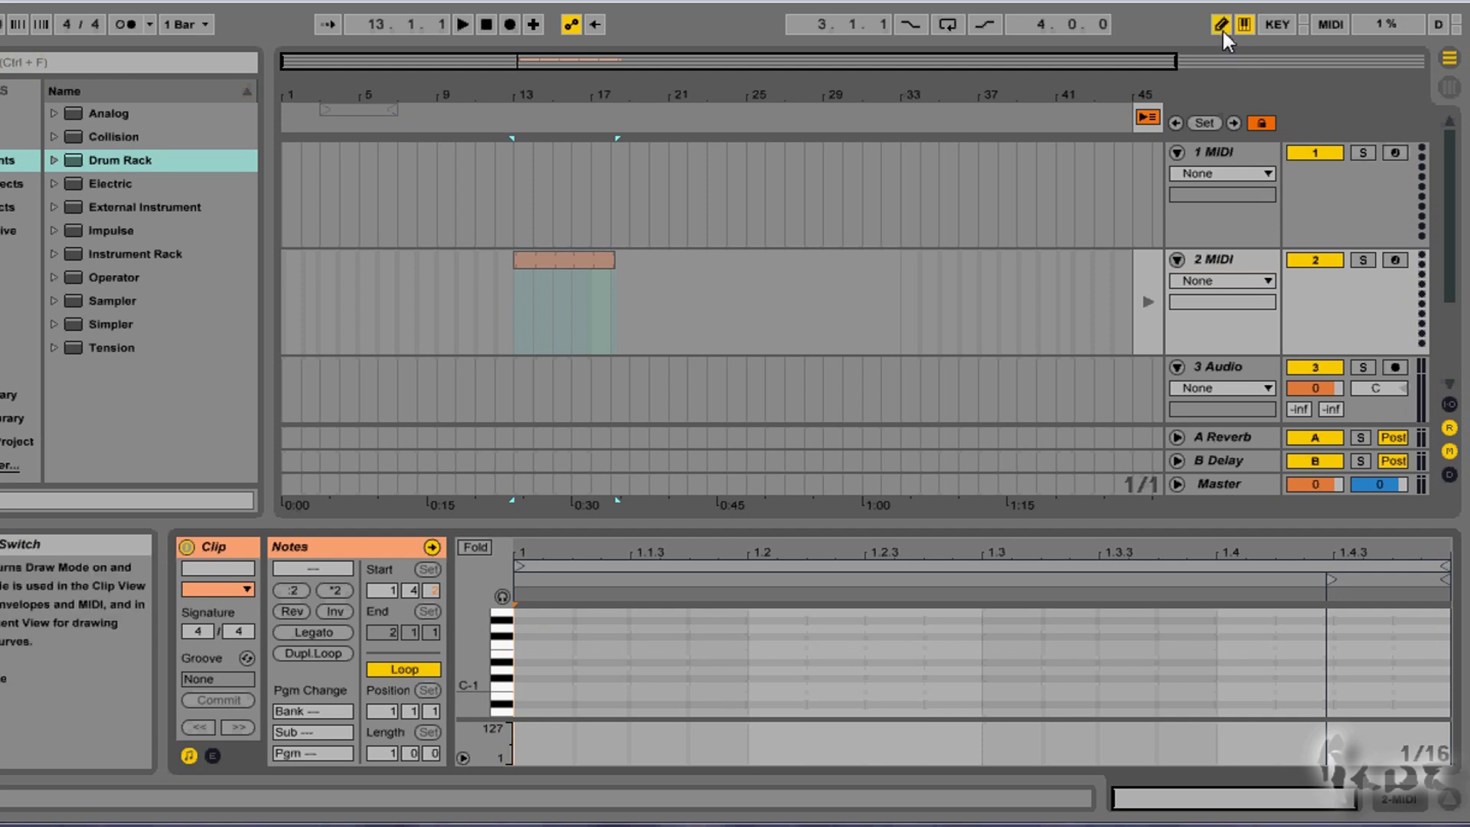
Step: Draw notes C-1, C-1, C#-1 (lengthened to 1.2), E-1 and F#-1 in the piano roll
left_click(548, 686)
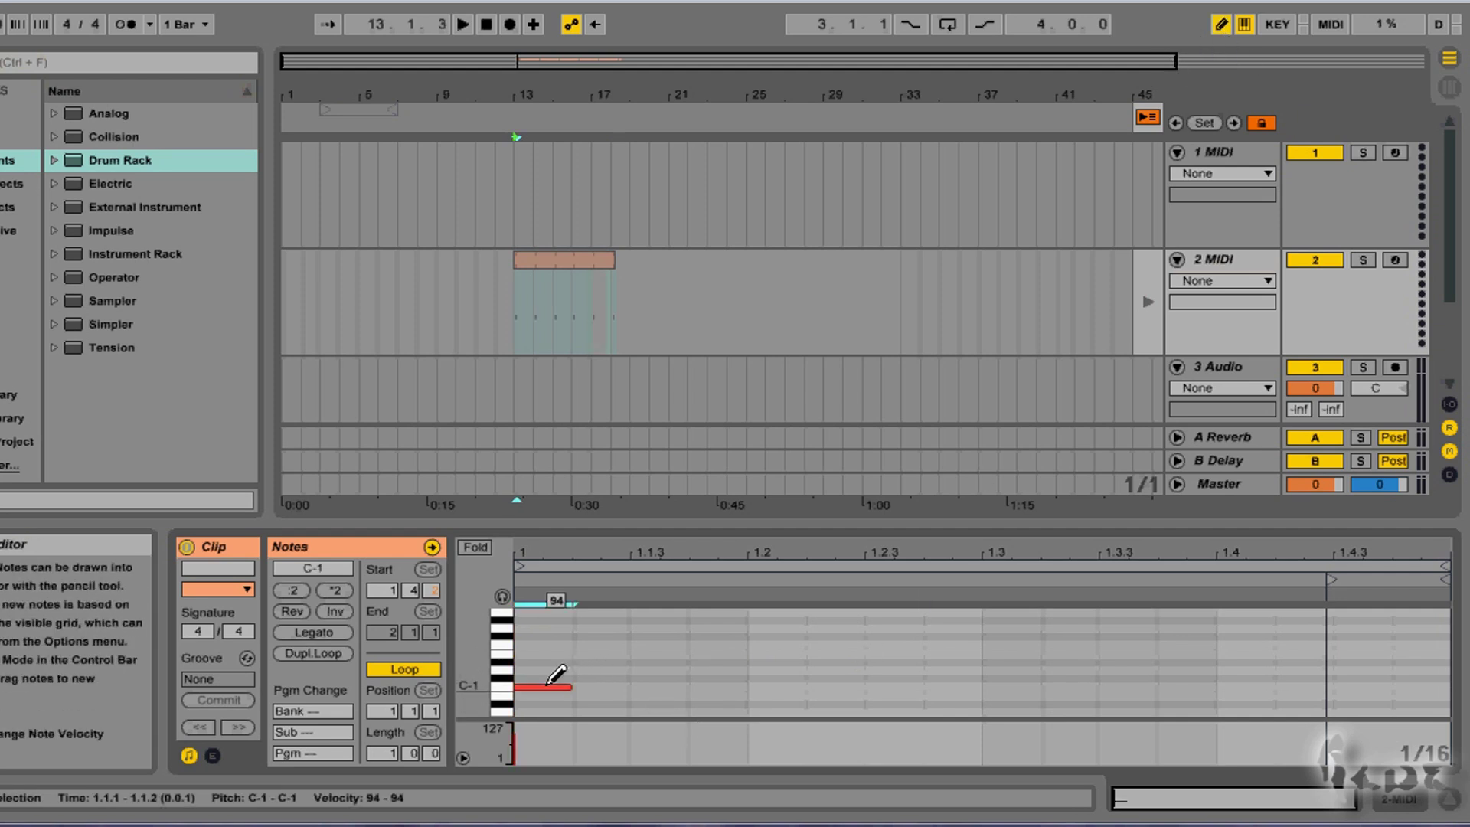
left_click(601, 686)
left_click(658, 678)
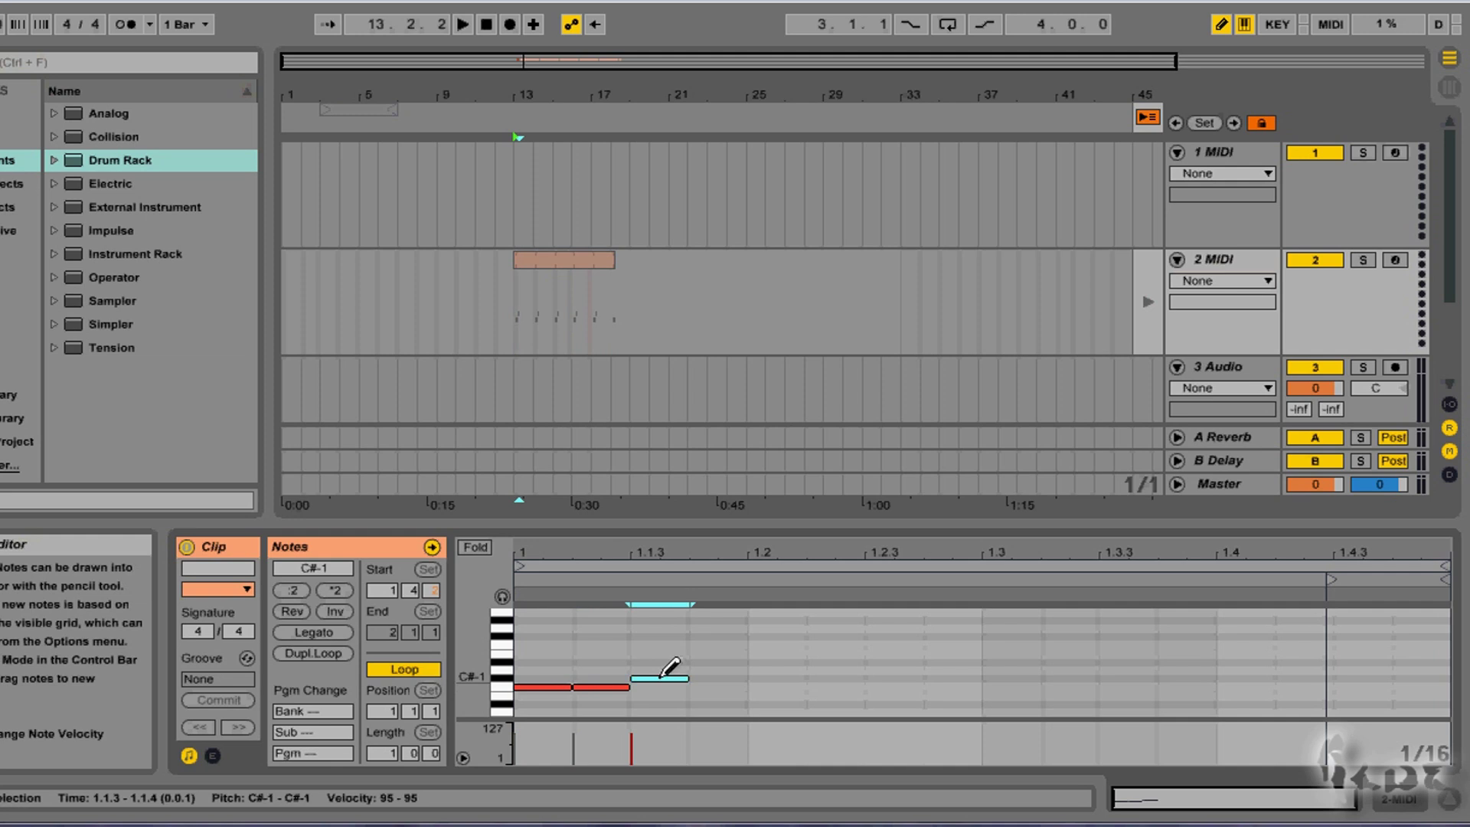
left_click_drag(688, 678, 748, 679)
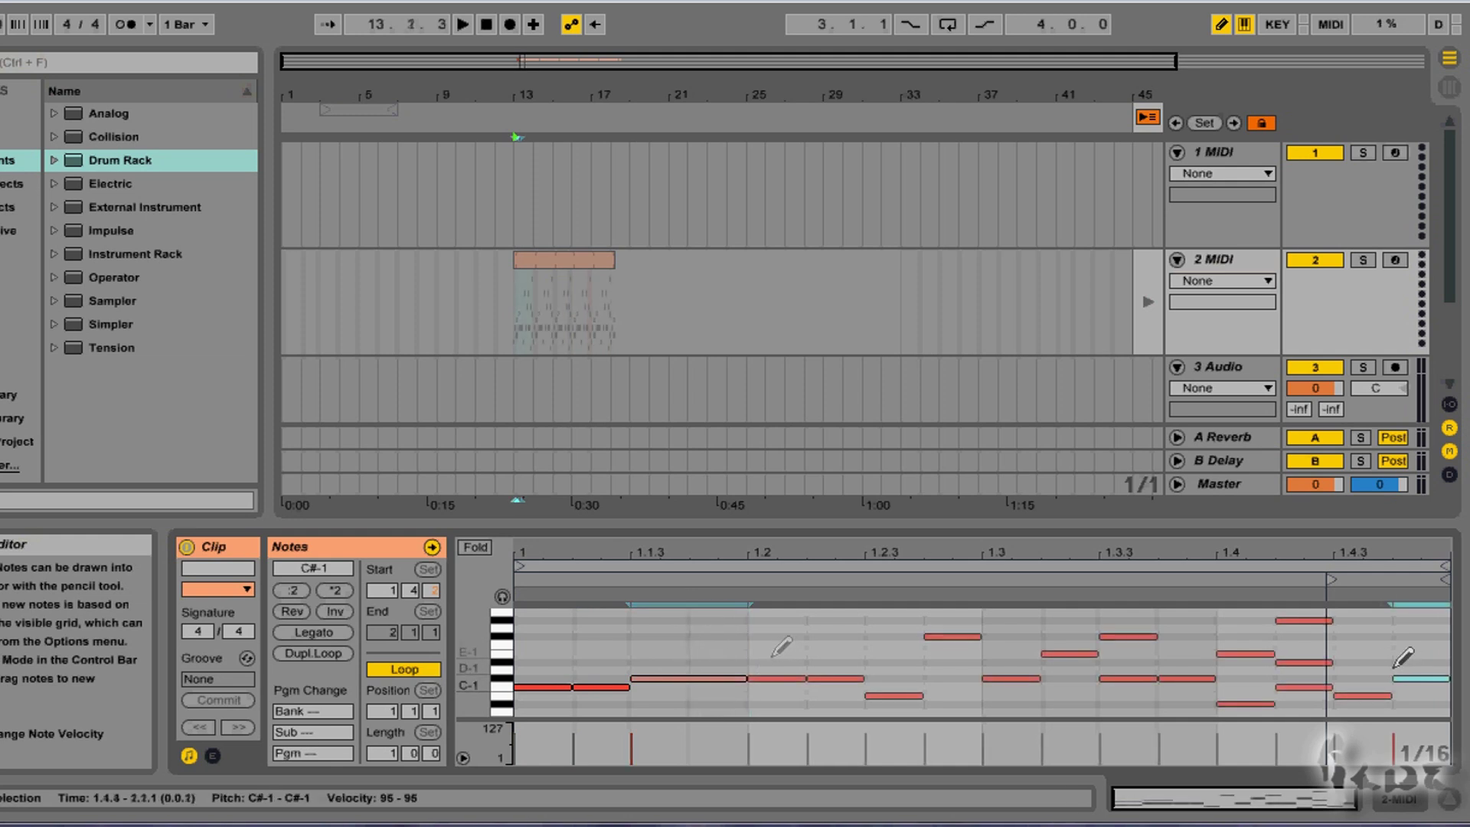
left_click(1370, 653)
left_click(1382, 637)
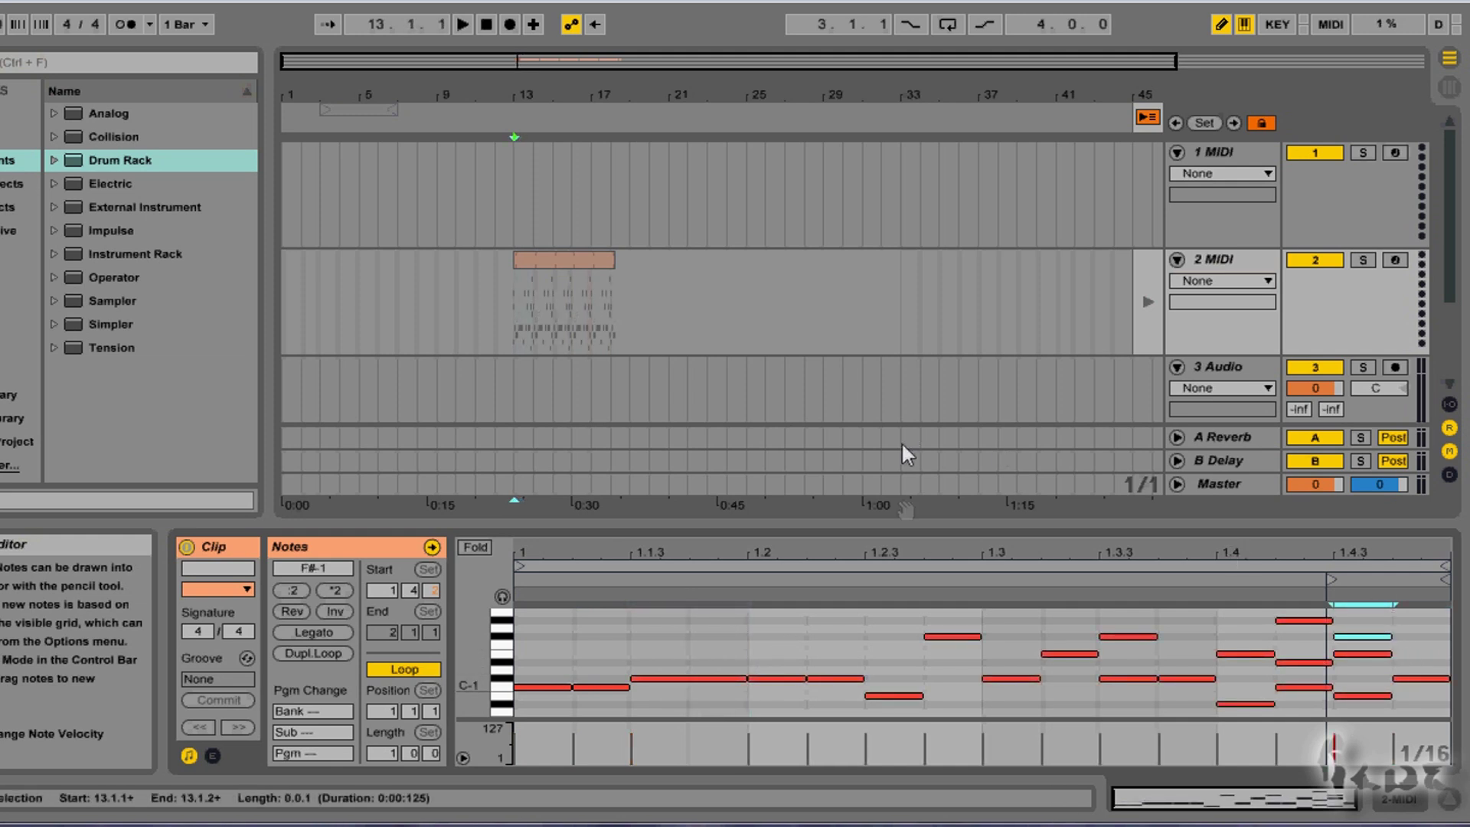
left_click(1221, 24)
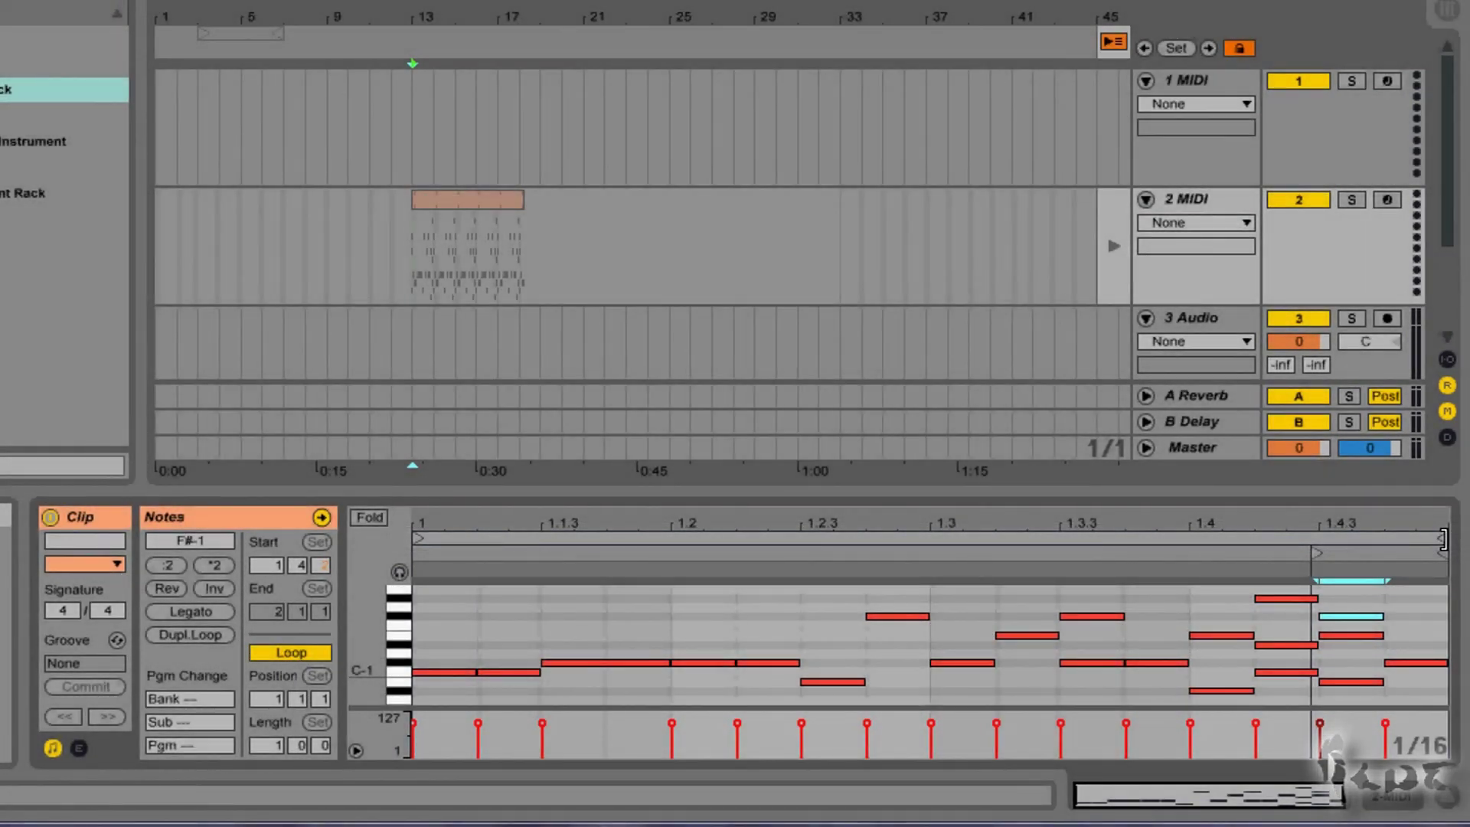
Step: Set the clip loop end to 1.4.3, then stretch the clip and move it later
mouse_move(1453, 546)
left_mouse_down()
mouse_move(754, 542)
mouse_move(1384, 542)
left_mouse_up()
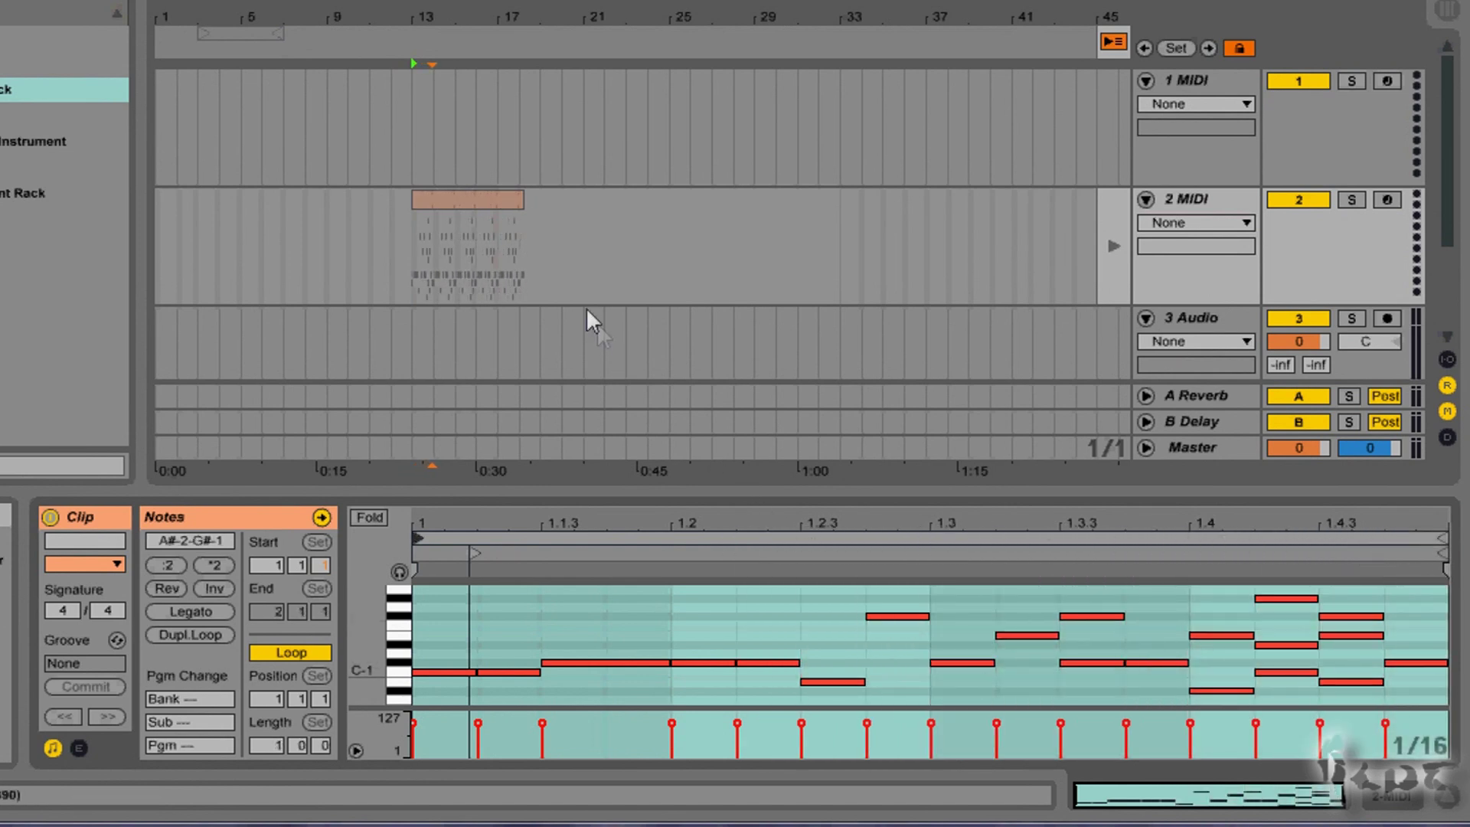
left_click(485, 201)
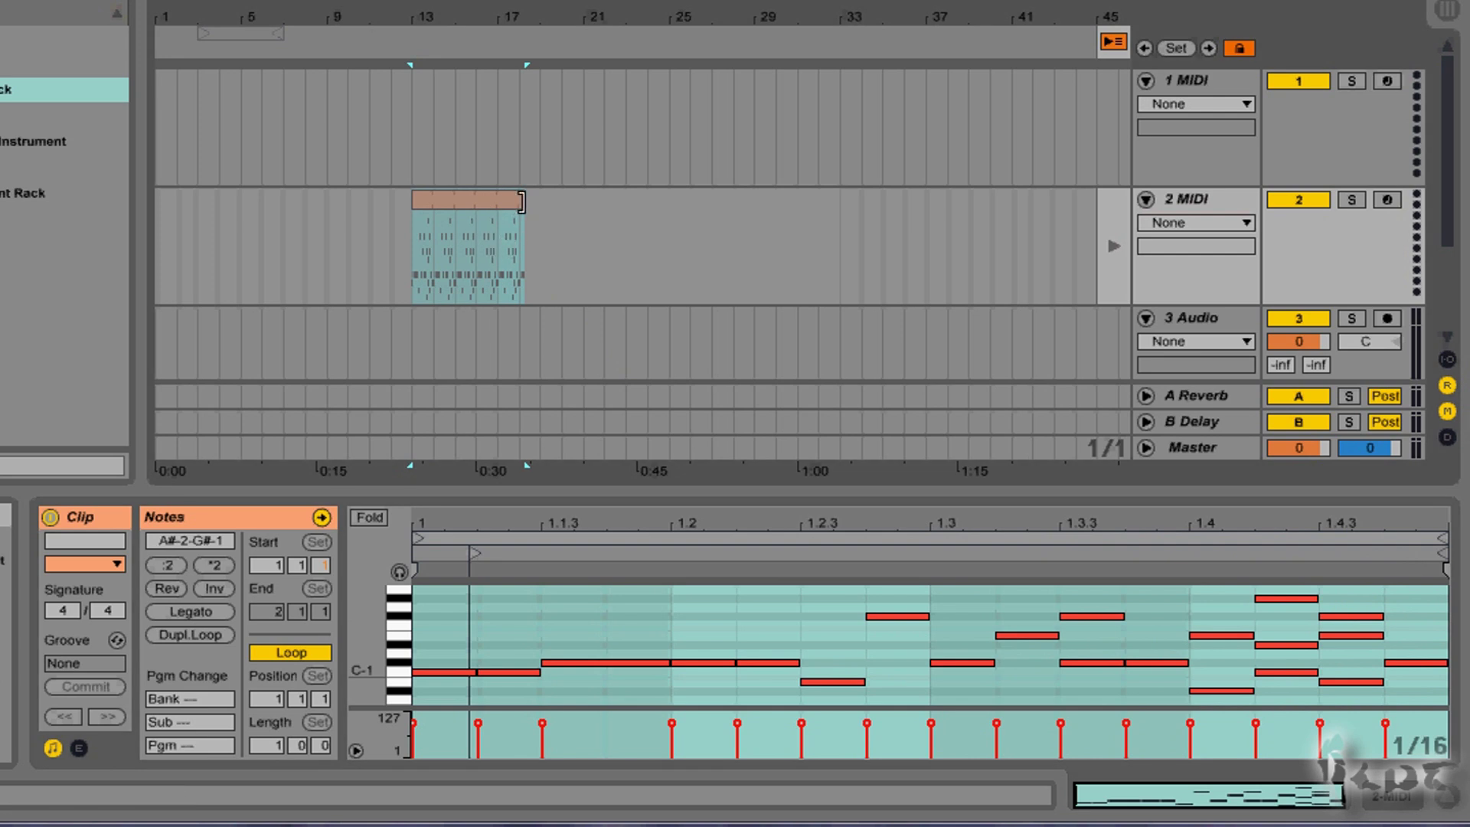
left_click_drag(522, 201, 797, 199)
left_click_drag(419, 198, 636, 201)
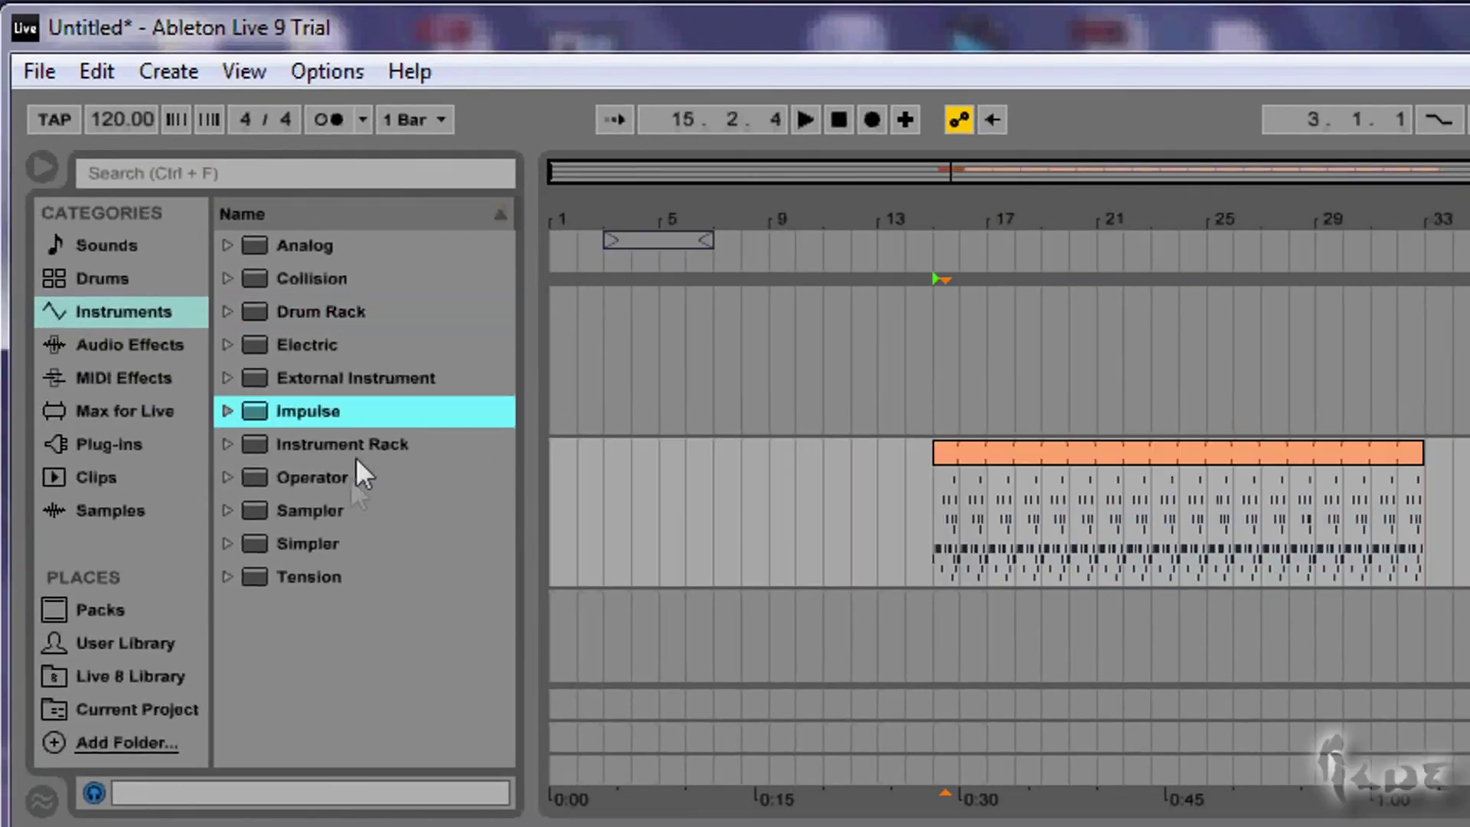
left_click(352, 470)
Step: Preview the A-Conga Low Ring 2, A-Conga Low Slap 2 and A-HiHat 1 Half Open A samples
left_click(136, 510)
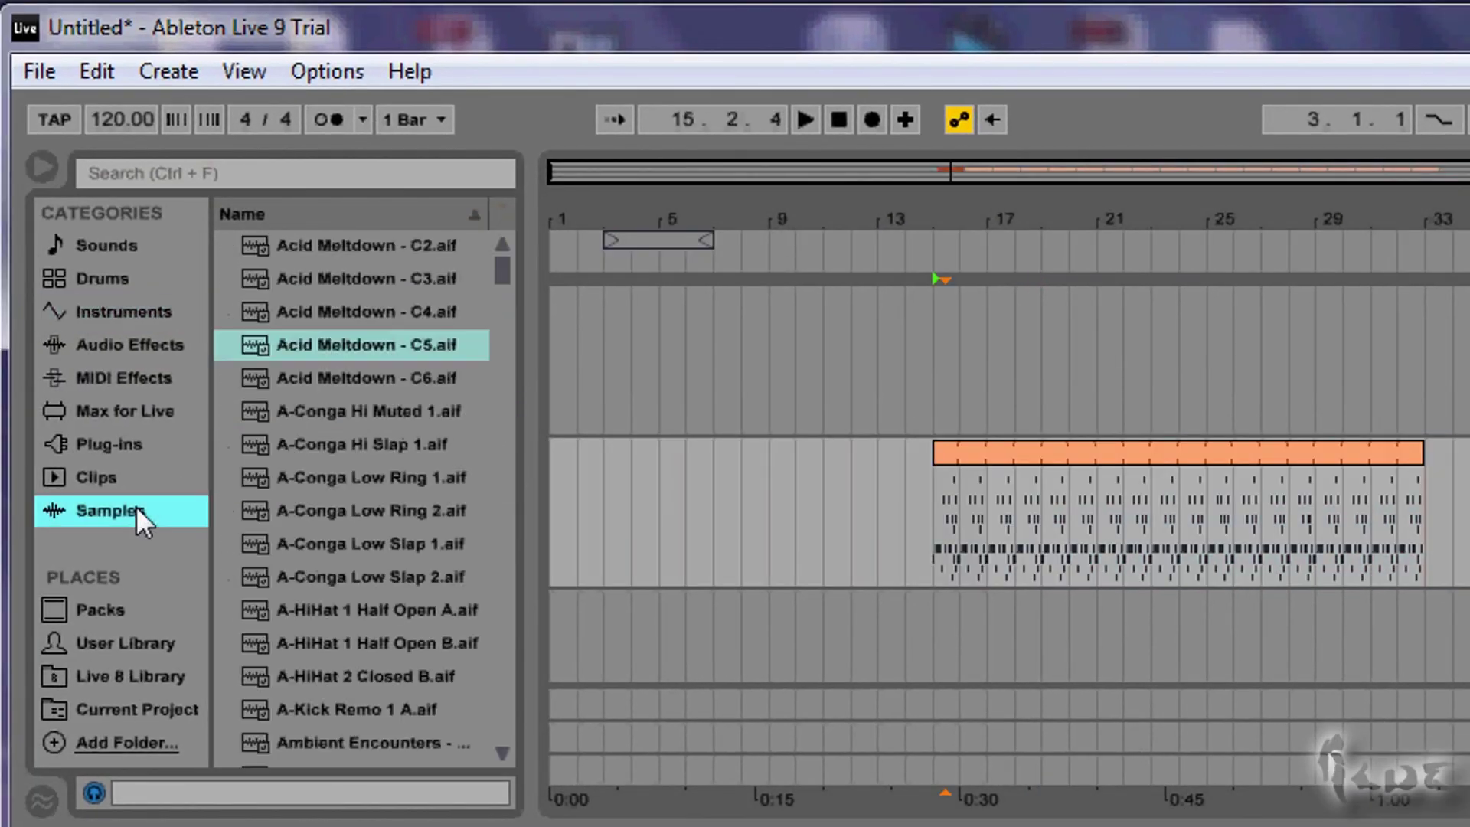
left_click(397, 521)
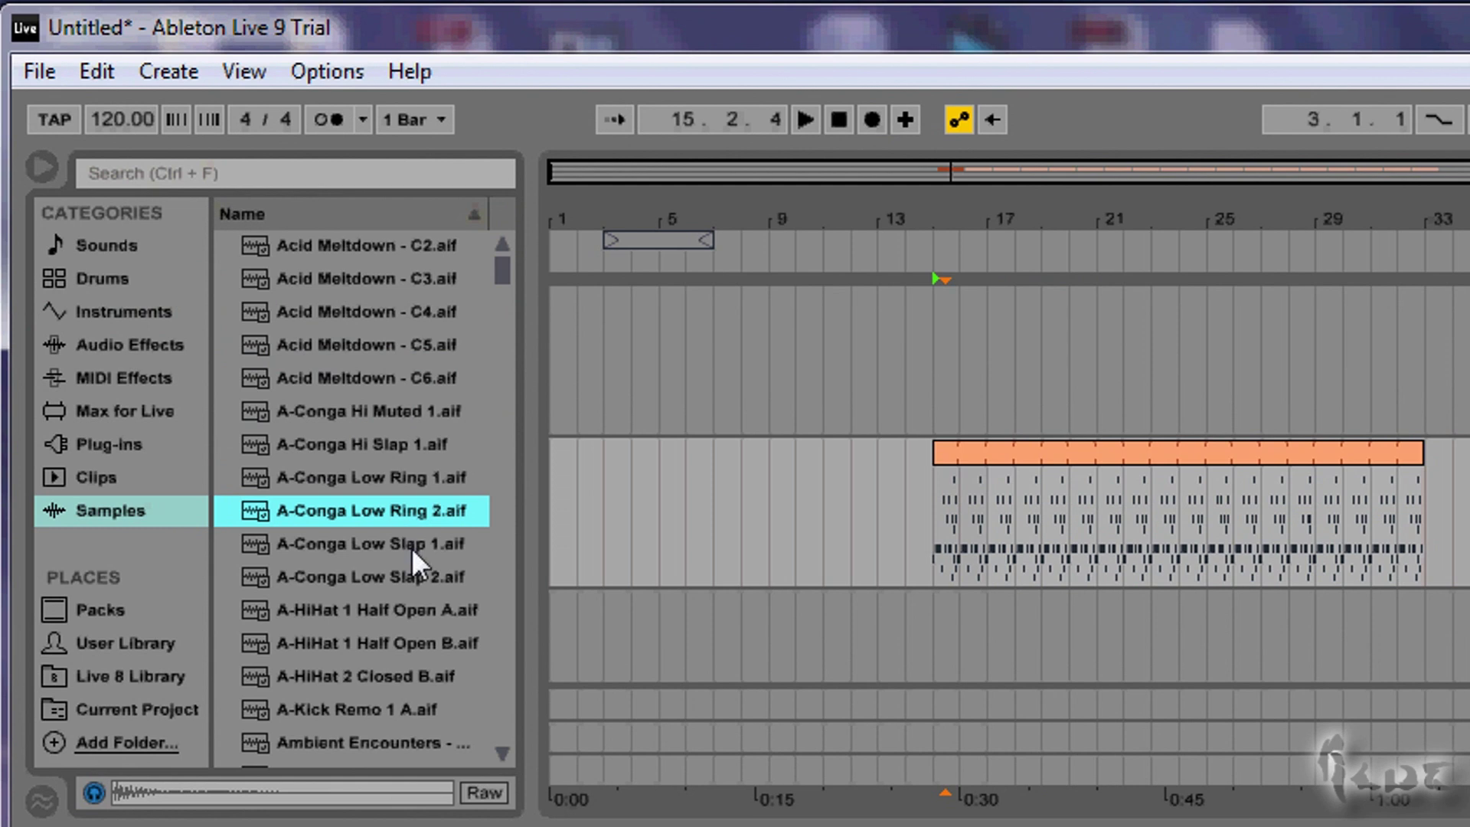
left_click(403, 579)
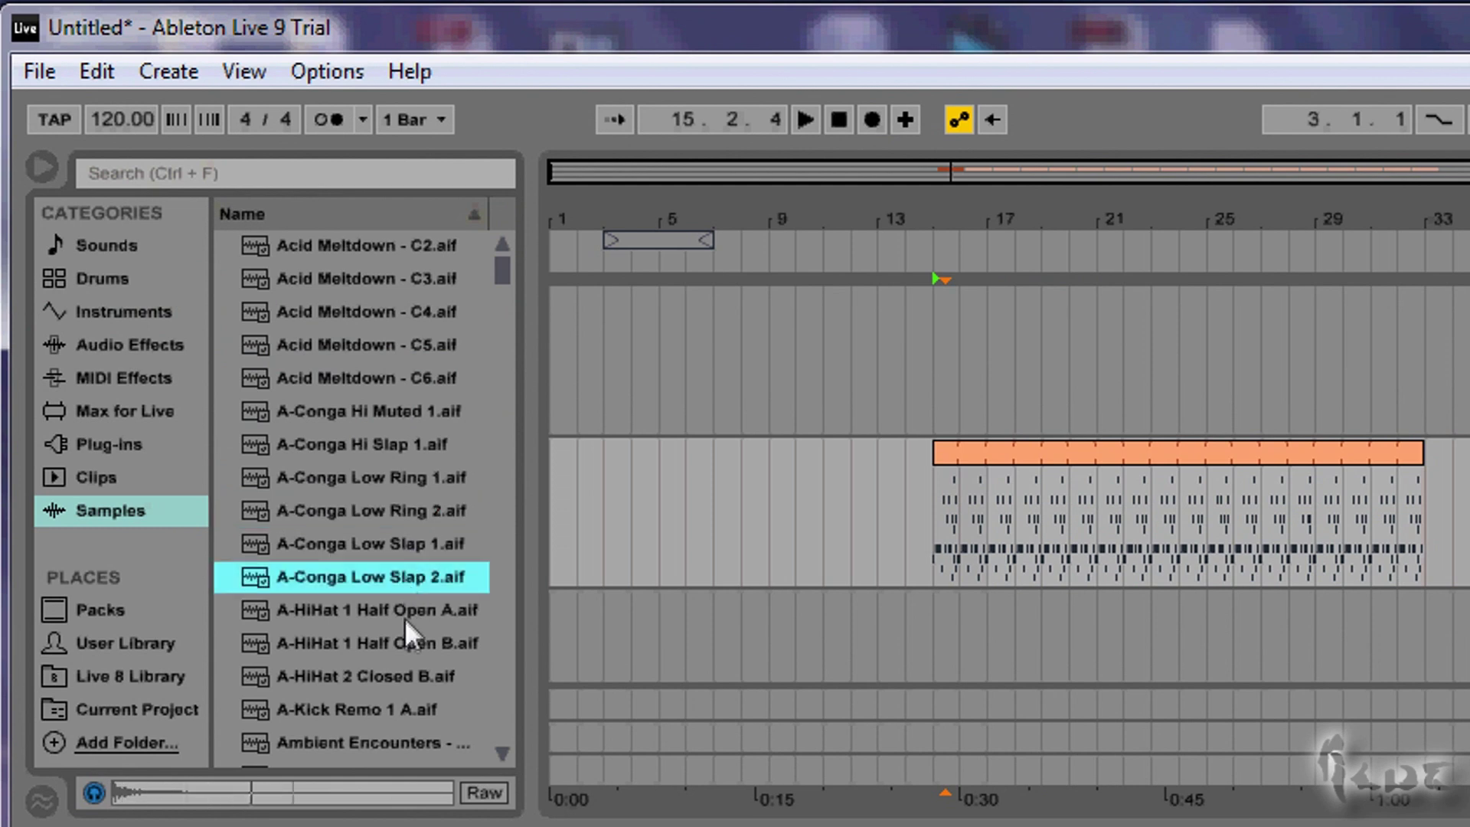
left_click(404, 619)
left_click(410, 576)
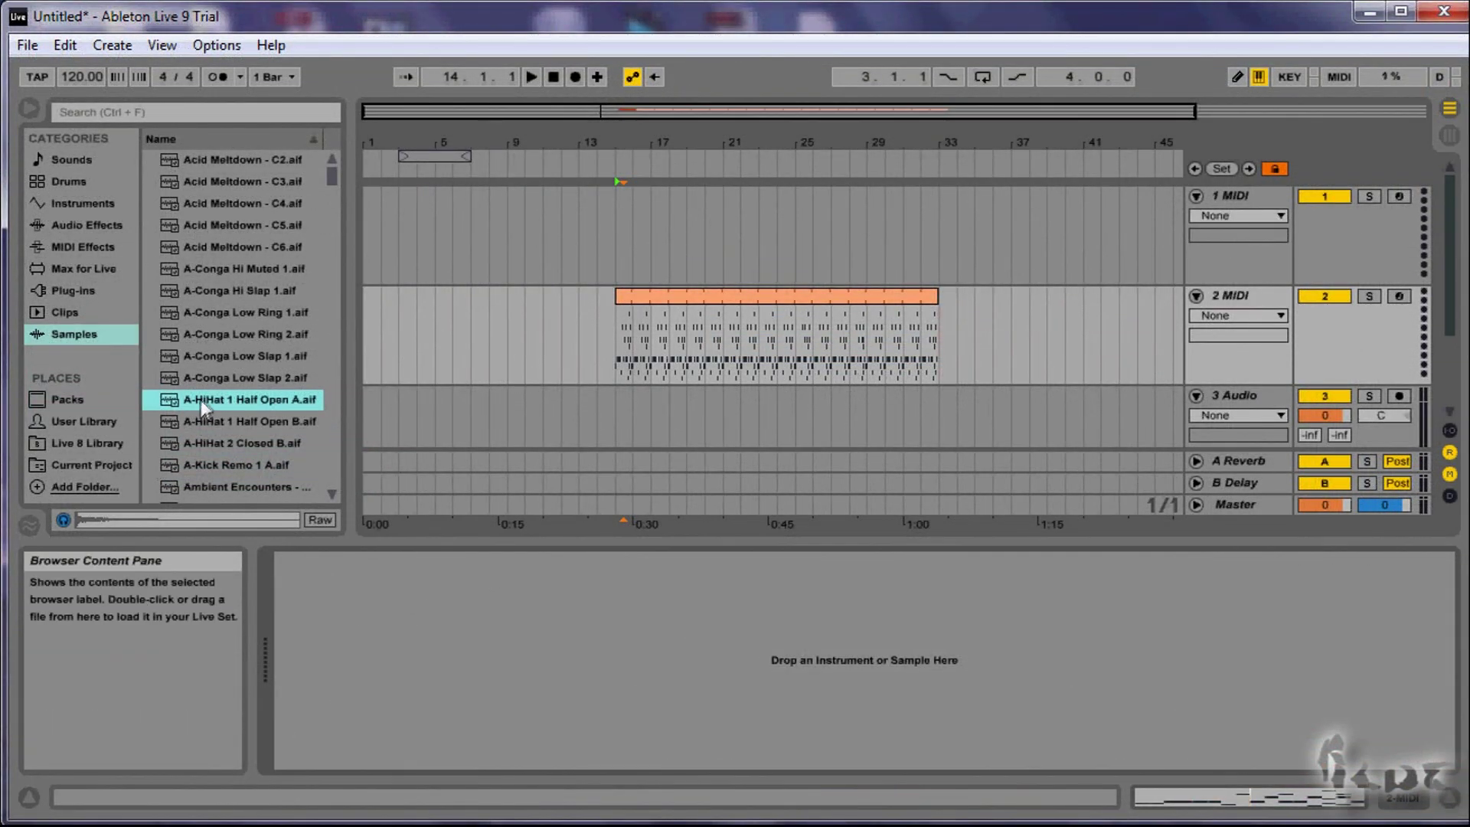
Step: Load A-HiHat 1 Half Open A onto track 2 and A-Kick Remo 1 A onto track 1, then play
left_click_drag(201, 399, 488, 636)
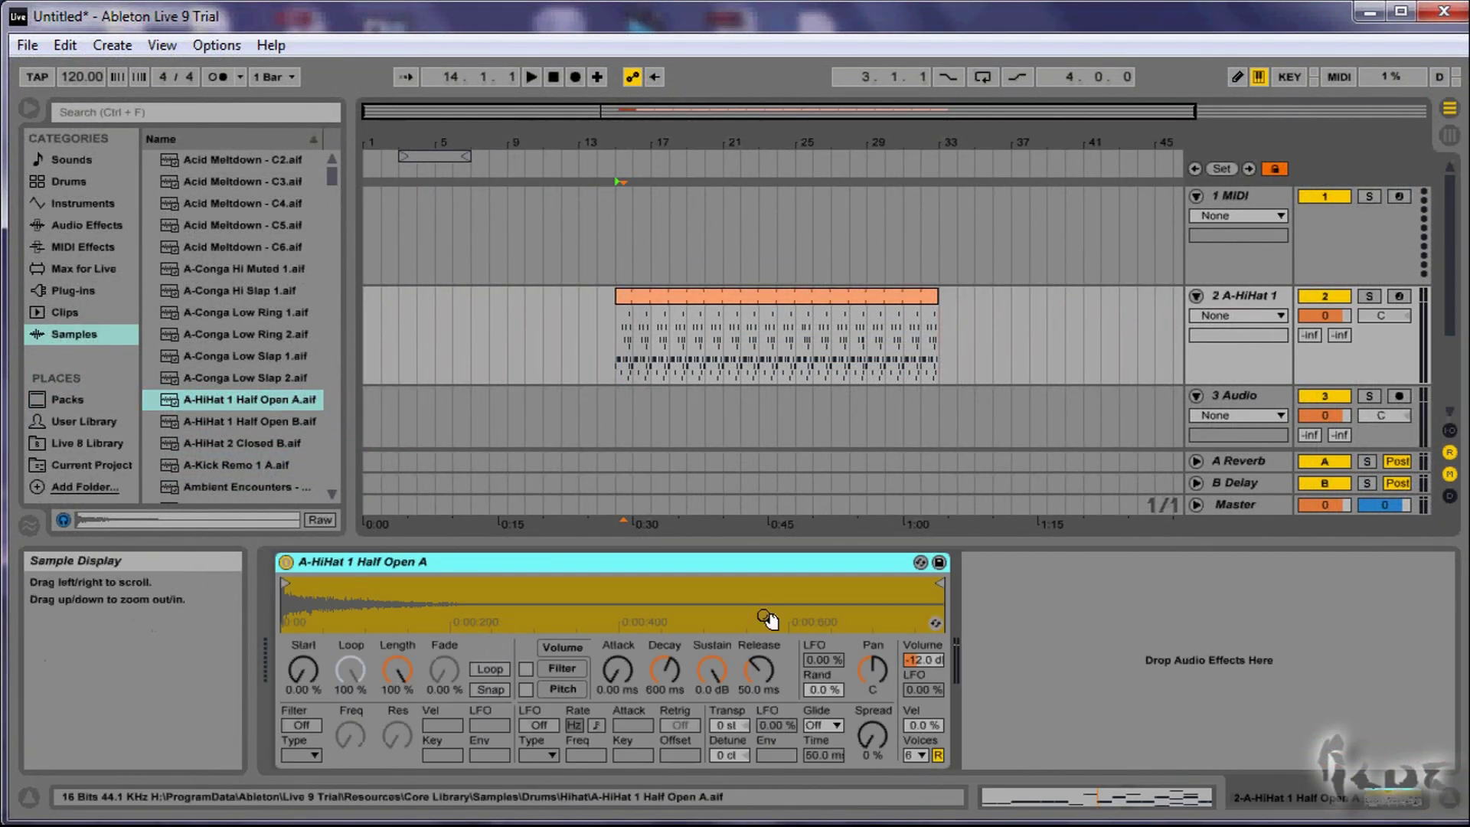
left_click(603, 165)
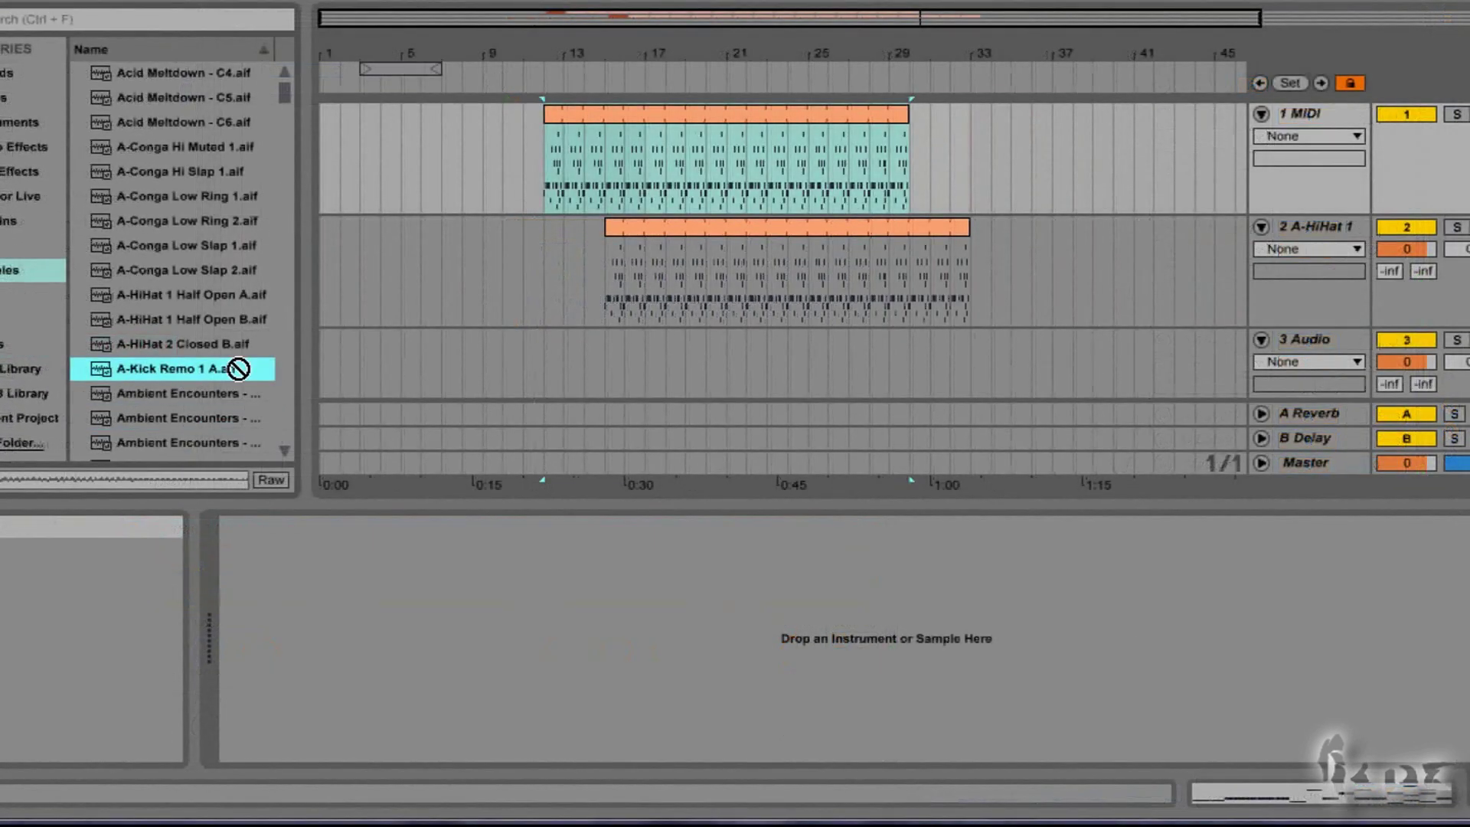
left_click_drag(237, 371, 508, 663)
key("space")
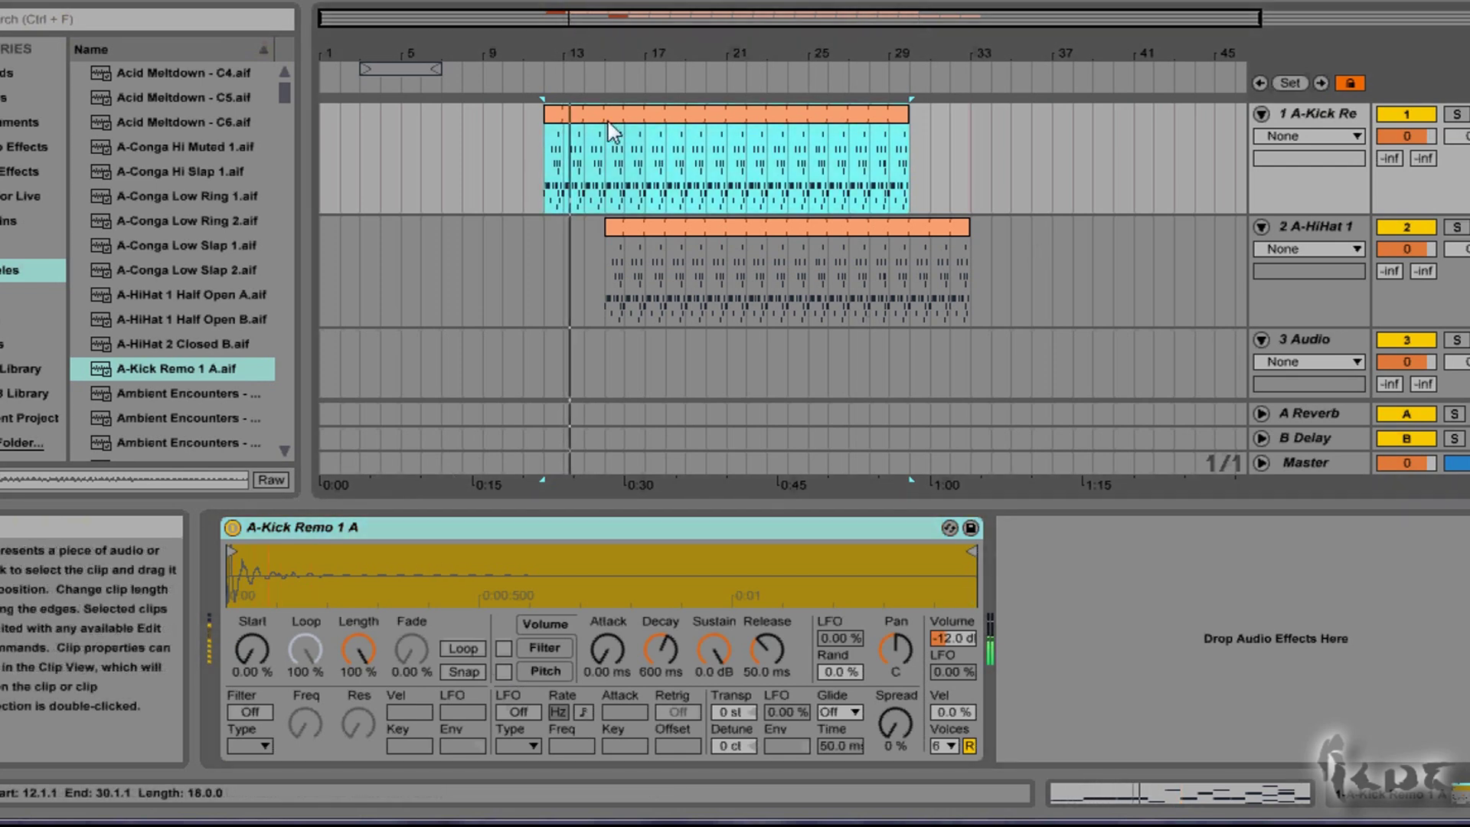
left_click(483, 233)
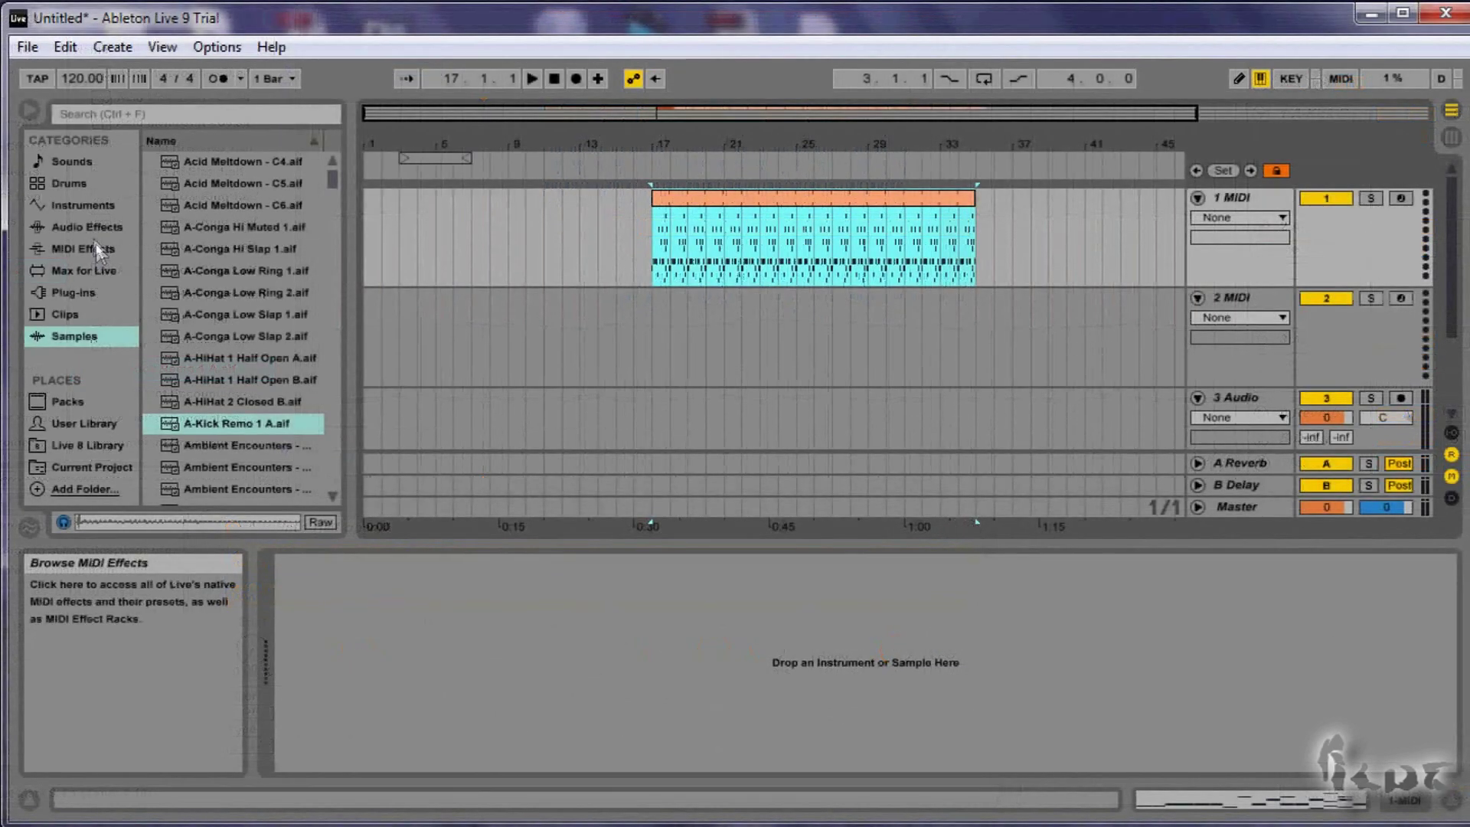
Step: Drag Impulse from the Instruments browser onto track 1
left_click(80, 207)
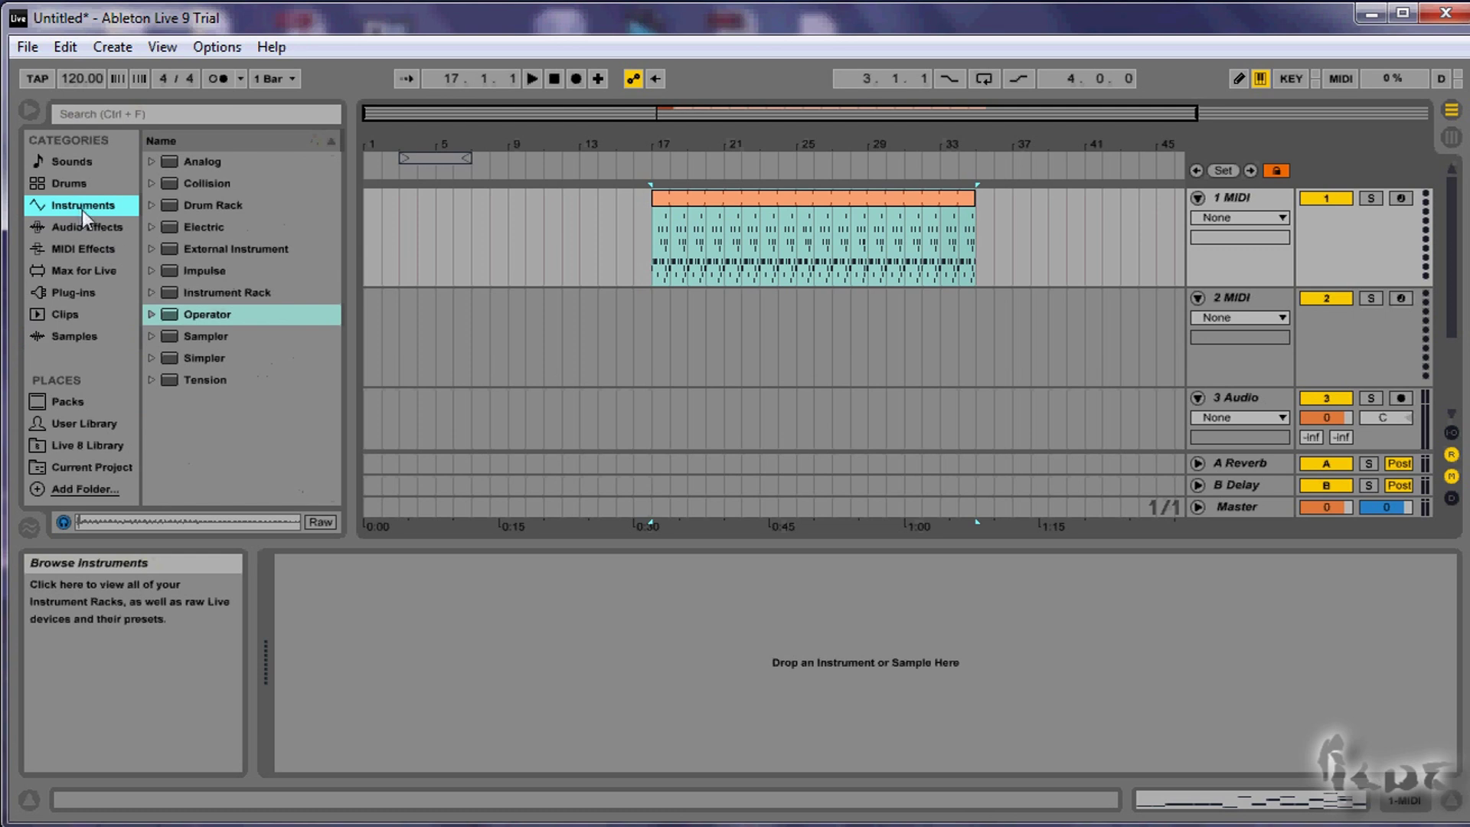
left_click(214, 275)
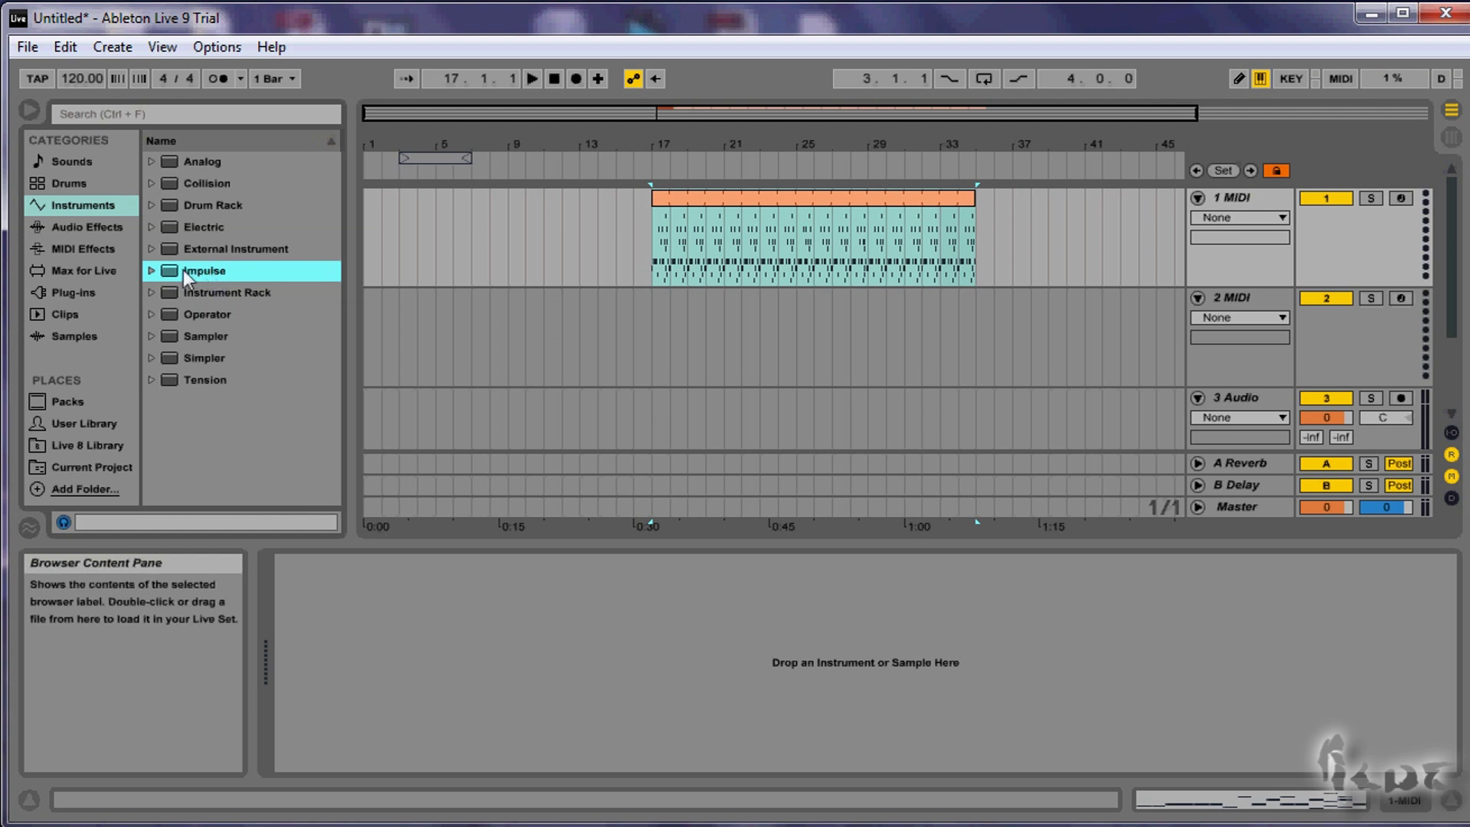
left_click_drag(185, 272, 223, 270)
left_click_drag(697, 201, 696, 201)
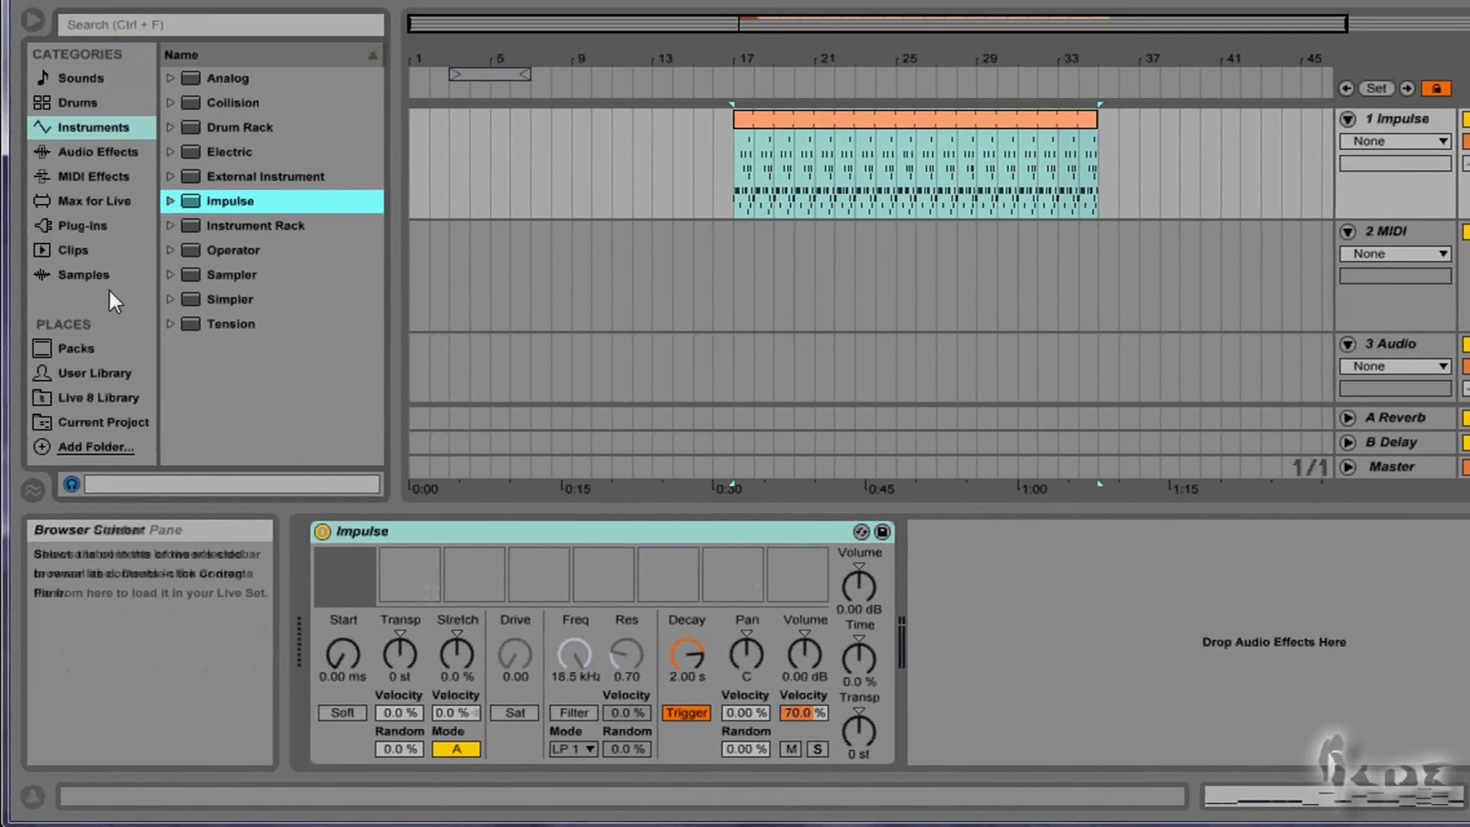
left_click(107, 102)
Step: Load A-Kick Remo 1 A, A-Conga Low Slap 1 and a British vintage hi-hat into Impulse slots 2, 3 and 5
left_click_drag(293, 372, 408, 579)
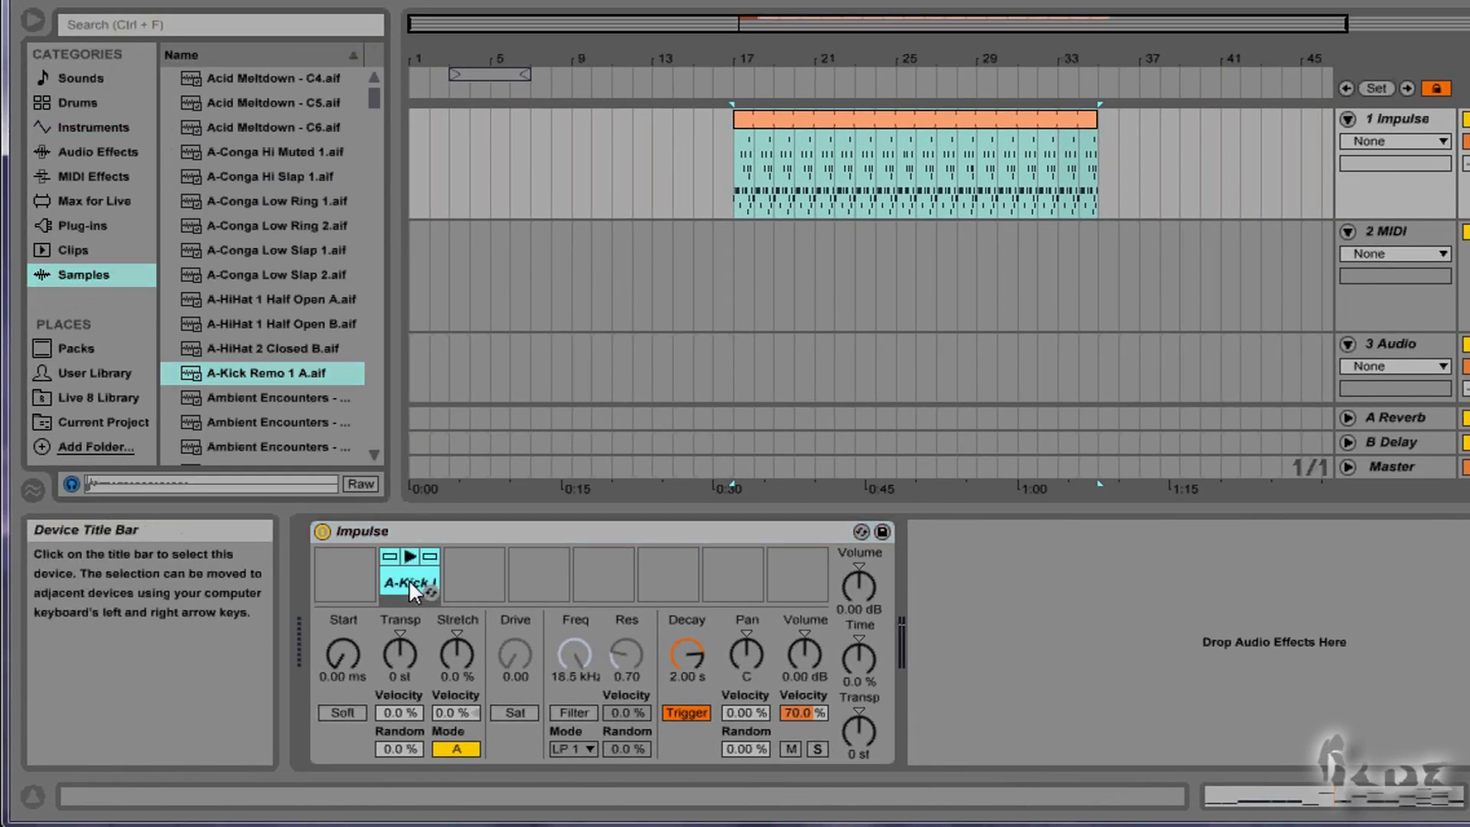
left_click(310, 395)
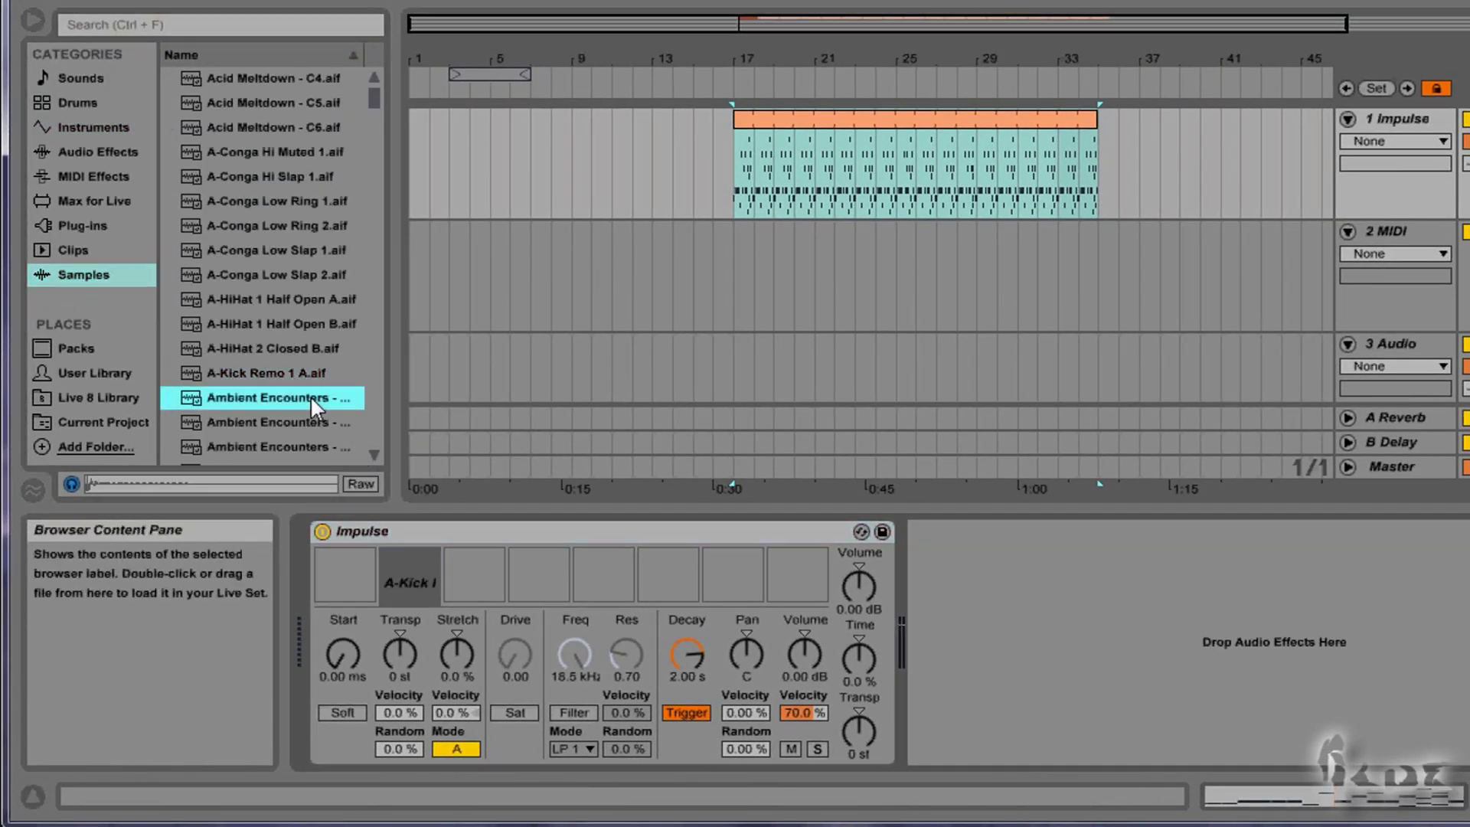
left_click(303, 249)
scroll(366, 297, "up", 1)
left_click_drag(366, 297, 489, 572)
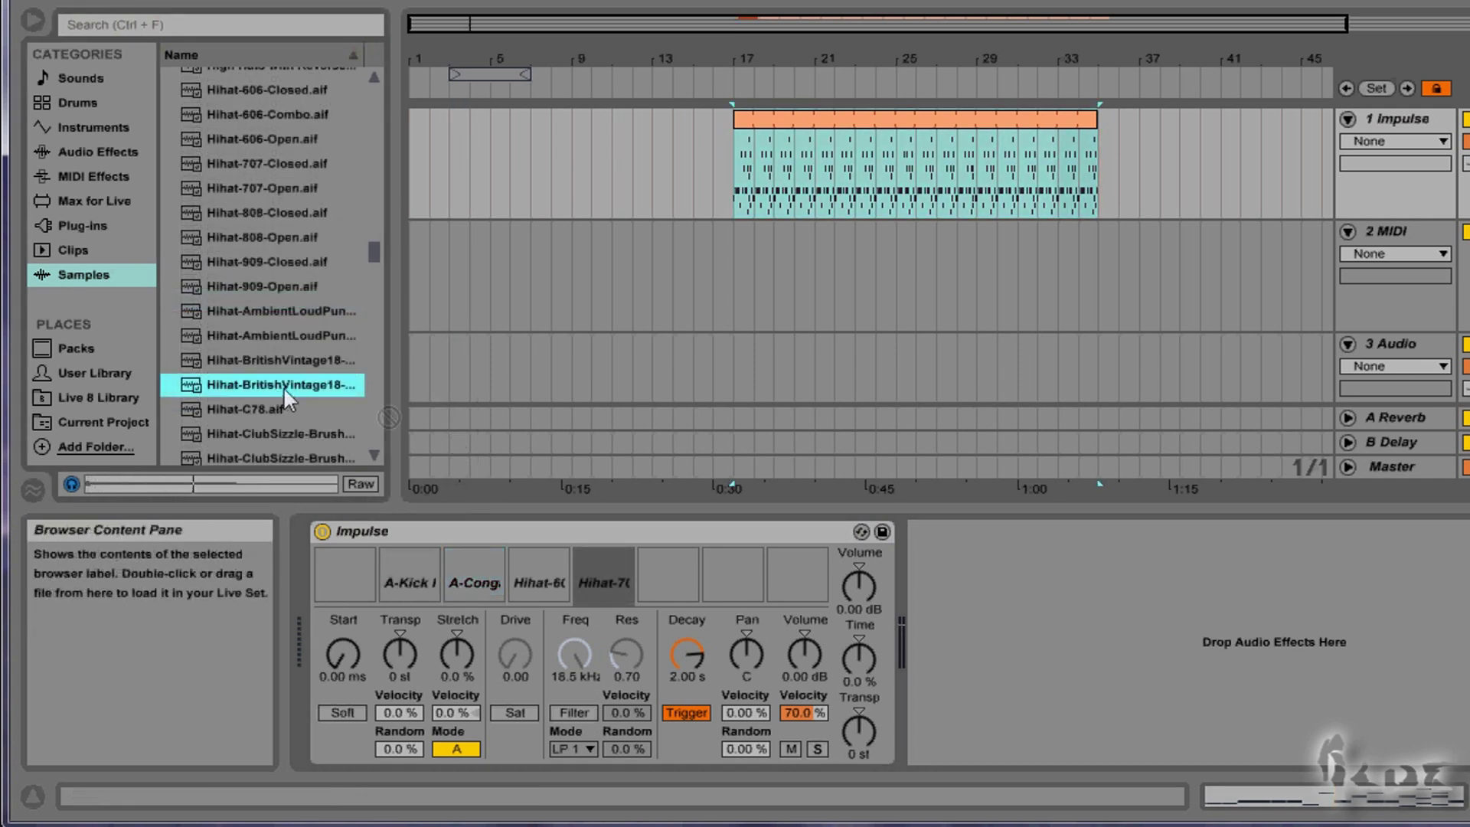
left_click_drag(283, 386, 660, 578)
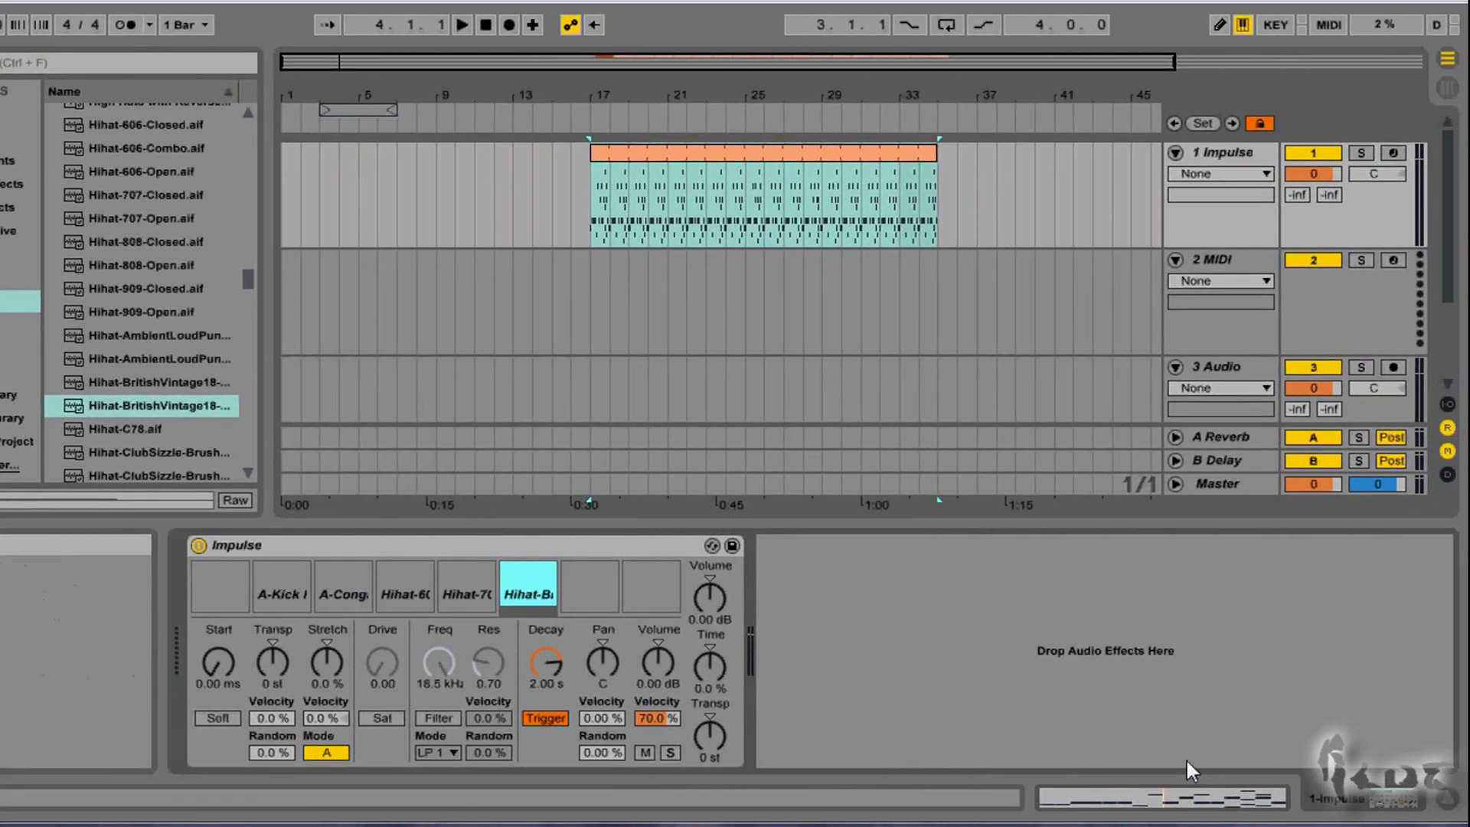
Step: Clear the clip's notes and draw Hihat-606-Closed at 1.1.1–1.1.2 and conga at 1.1.3–1.1.4
left_click(1338, 798)
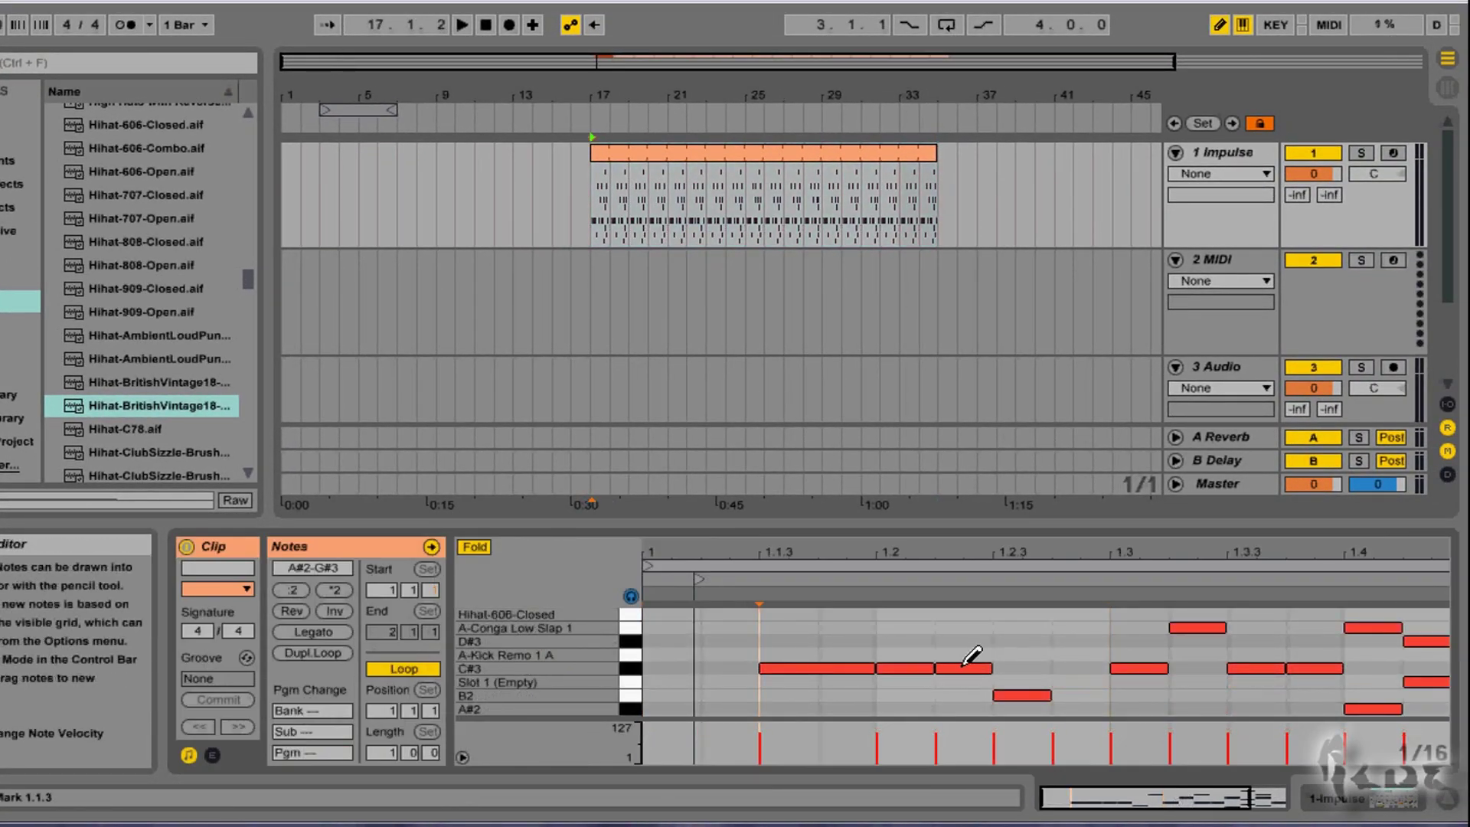
key("ctrl+z")
key("ctrl+z")
key("ctrl+z")
key("ctrl+z")
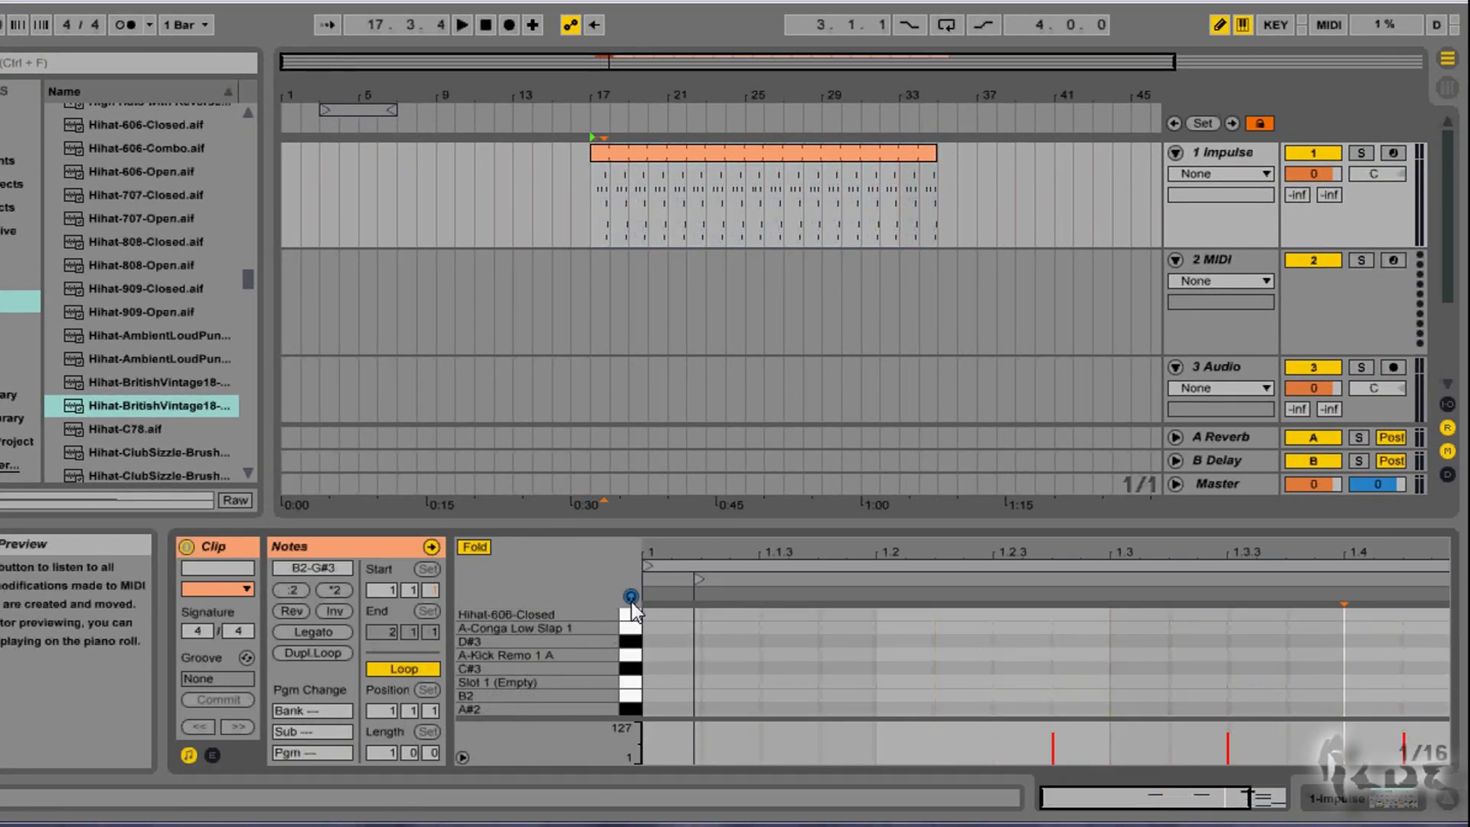
left_click(667, 612)
left_click(721, 613)
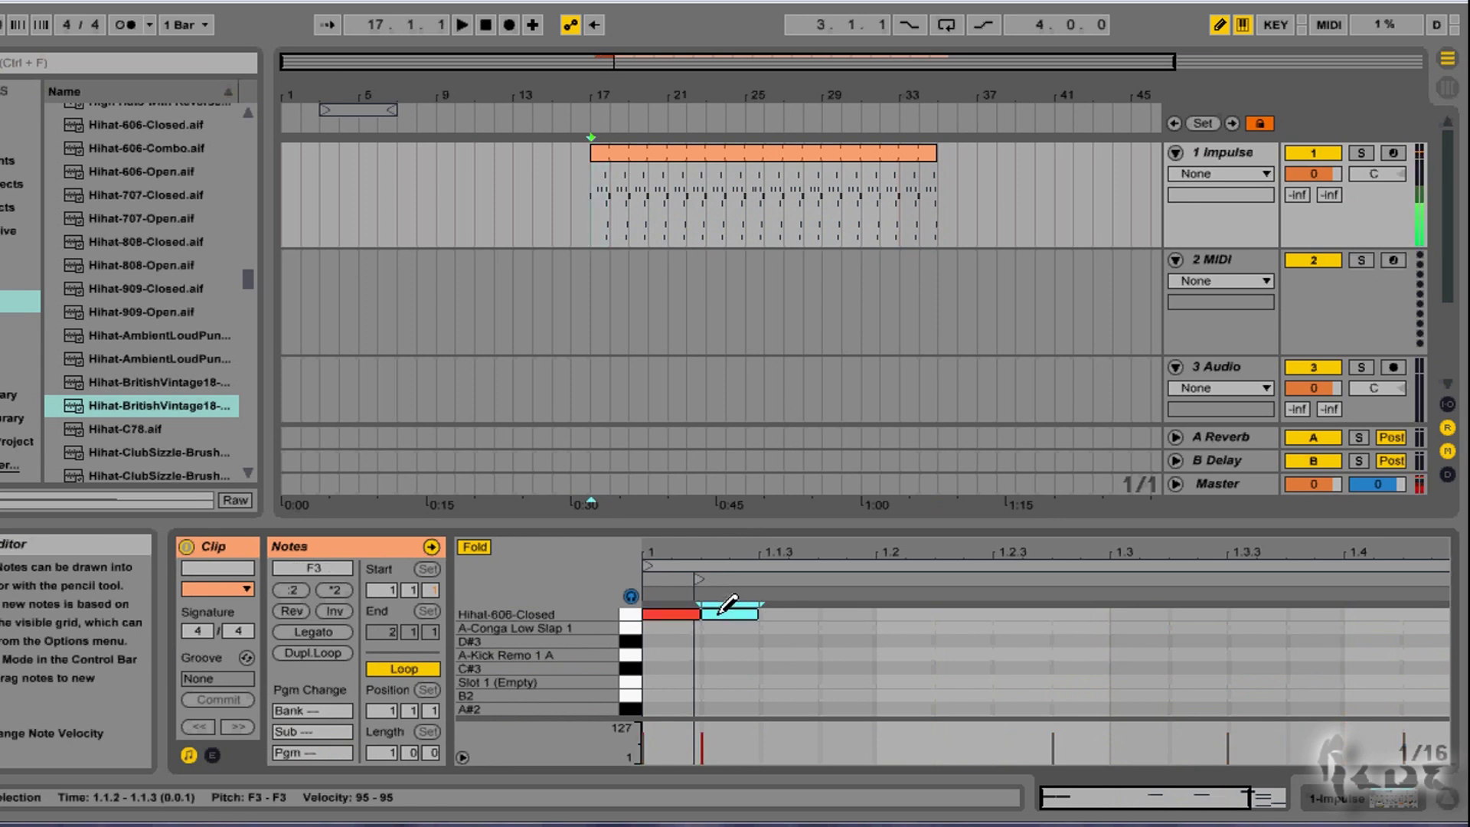
left_click(790, 628)
left_click(849, 628)
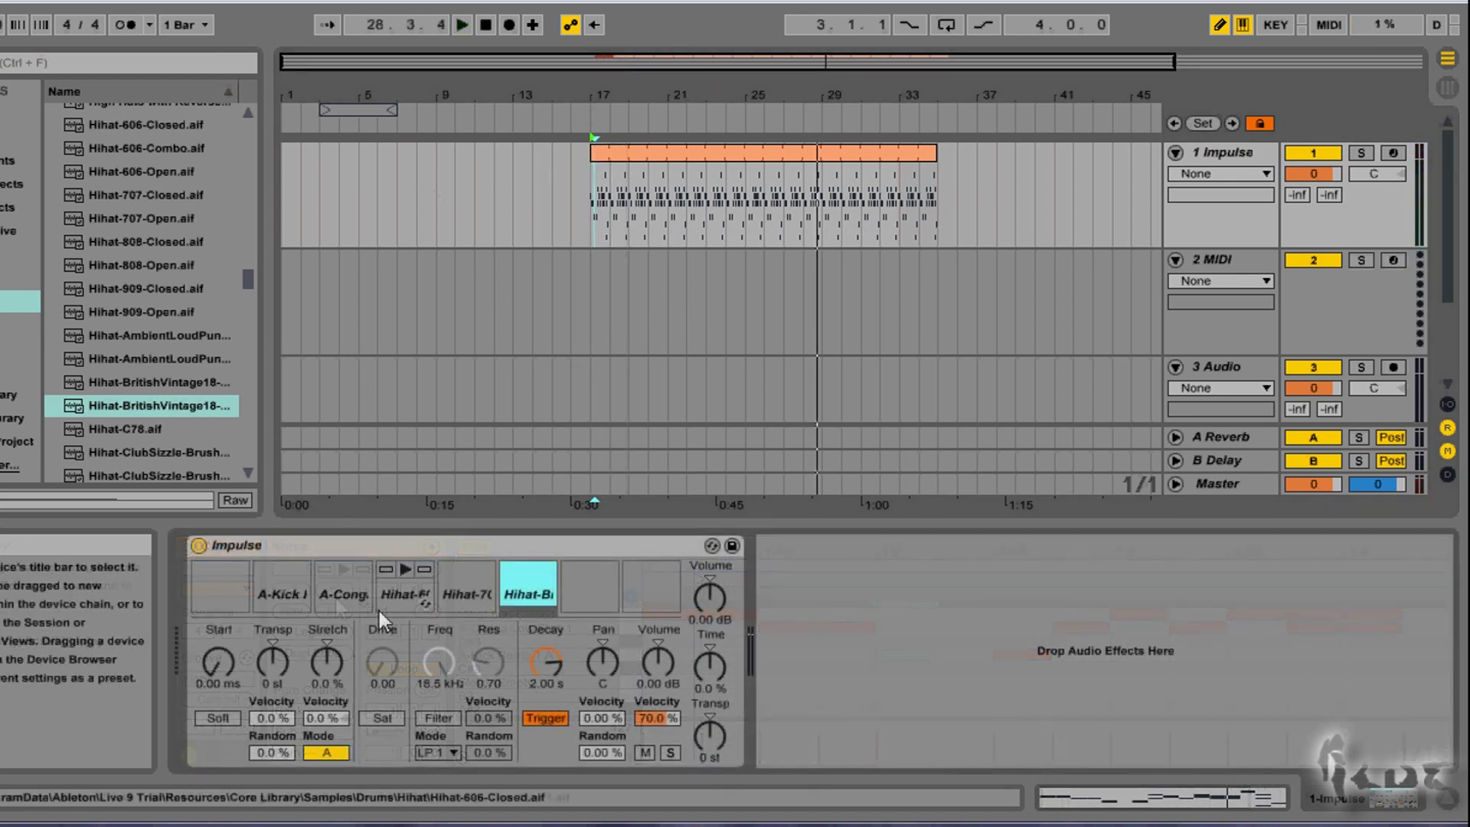
left_click(333, 590)
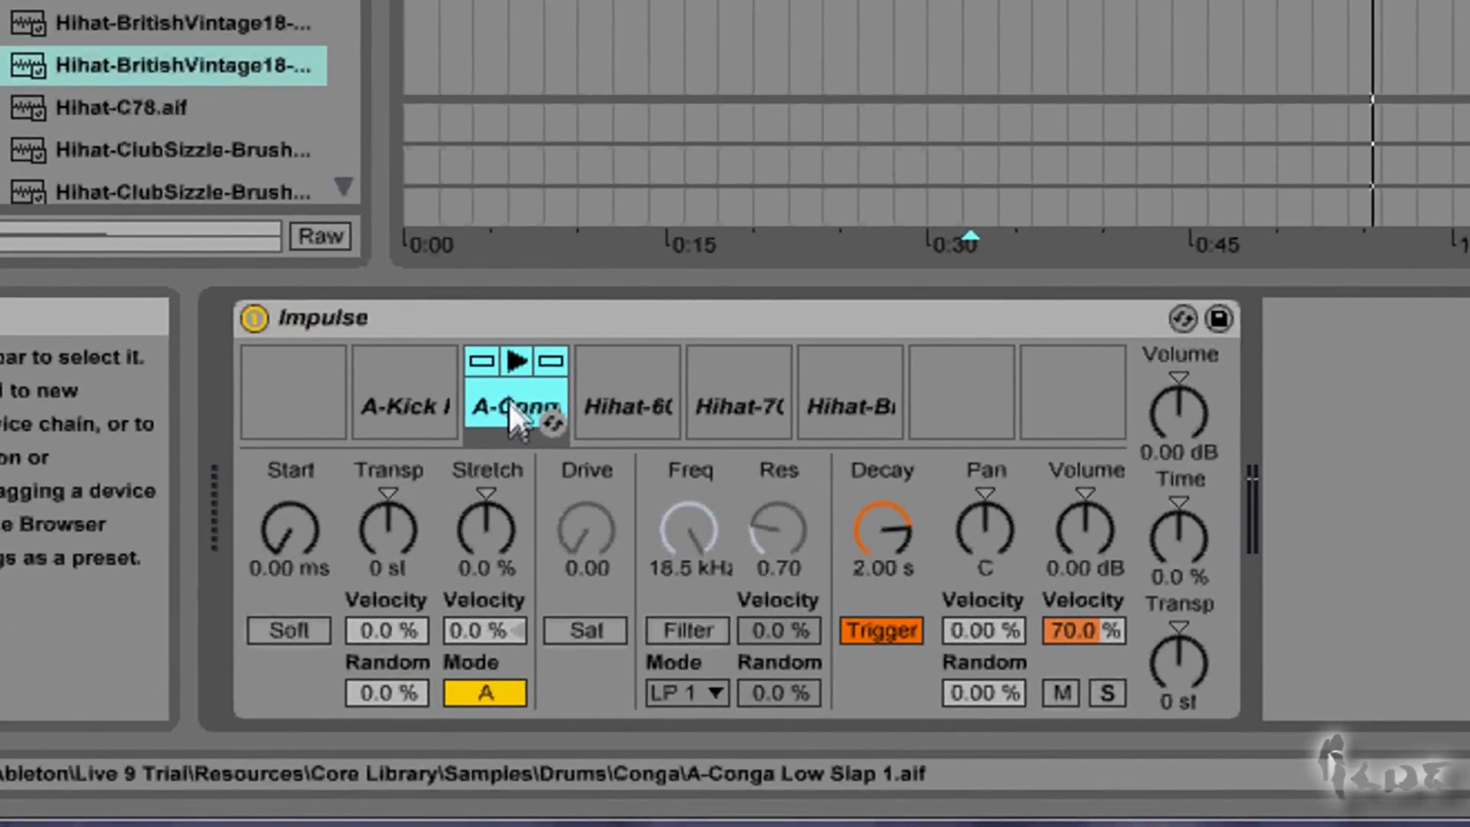
left_click(623, 403)
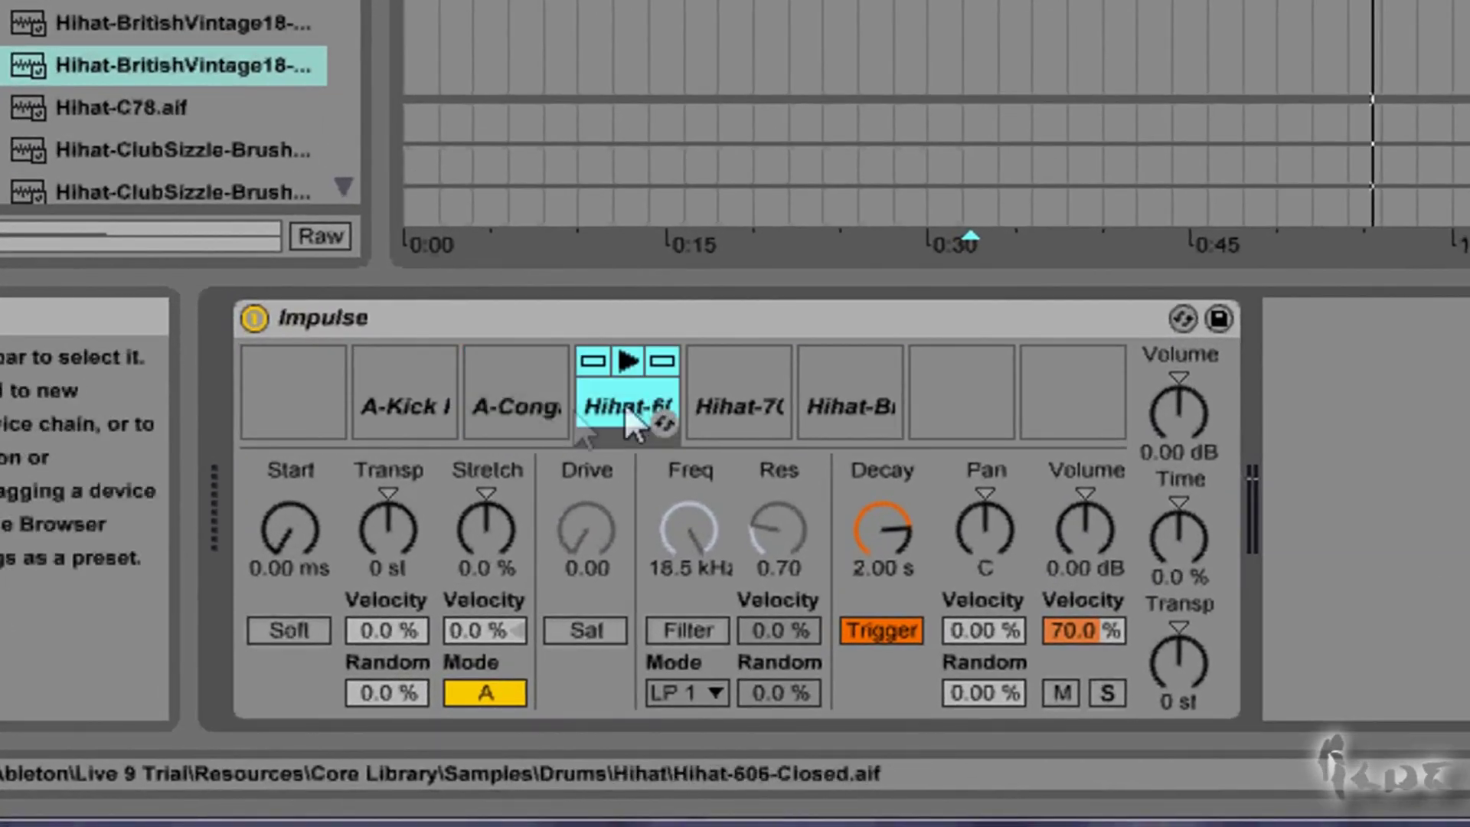
left_click(494, 405)
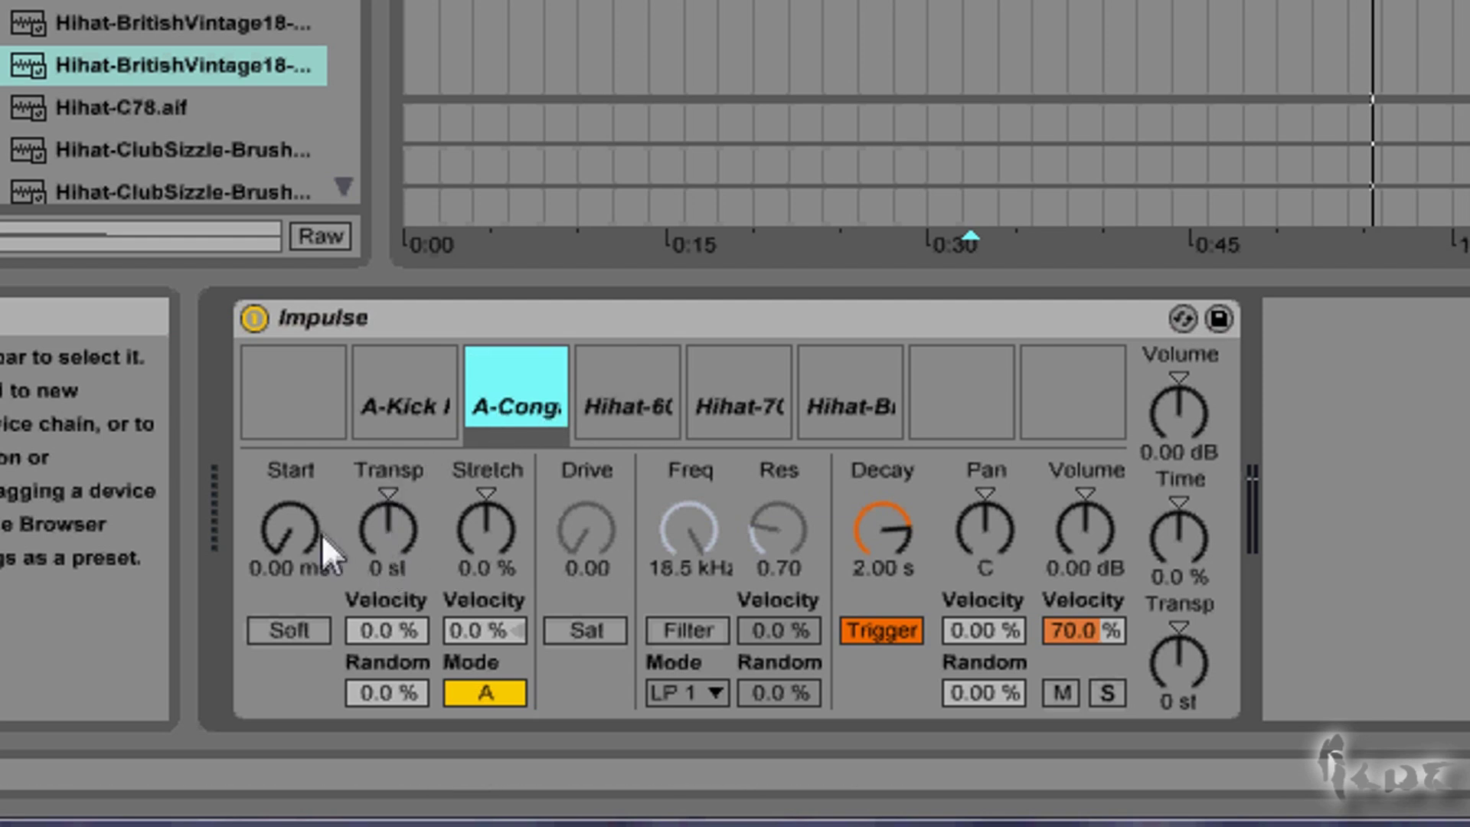
left_click(291, 532)
left_click_drag(388, 643, 389, 632)
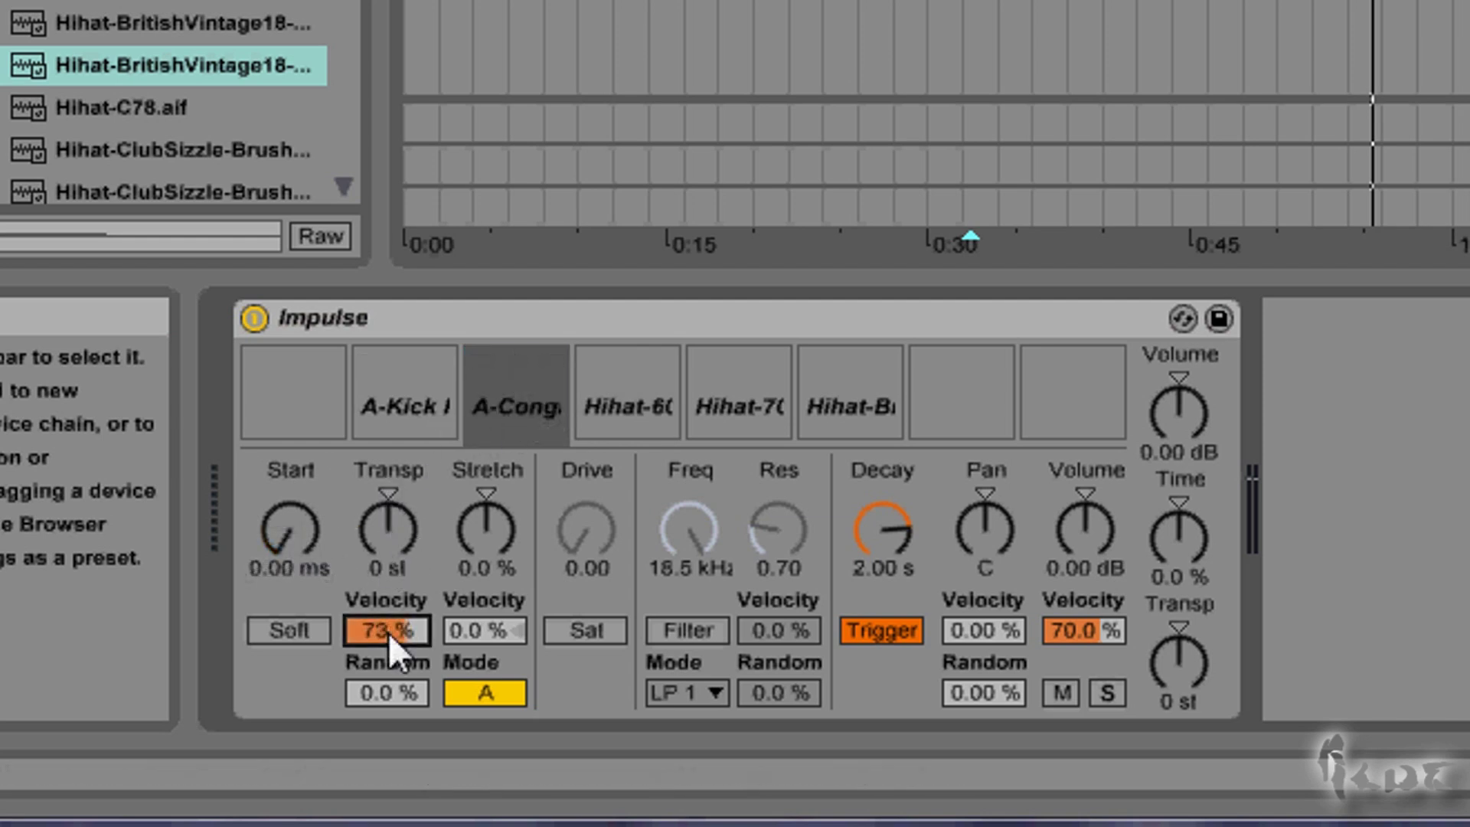
left_click(517, 360)
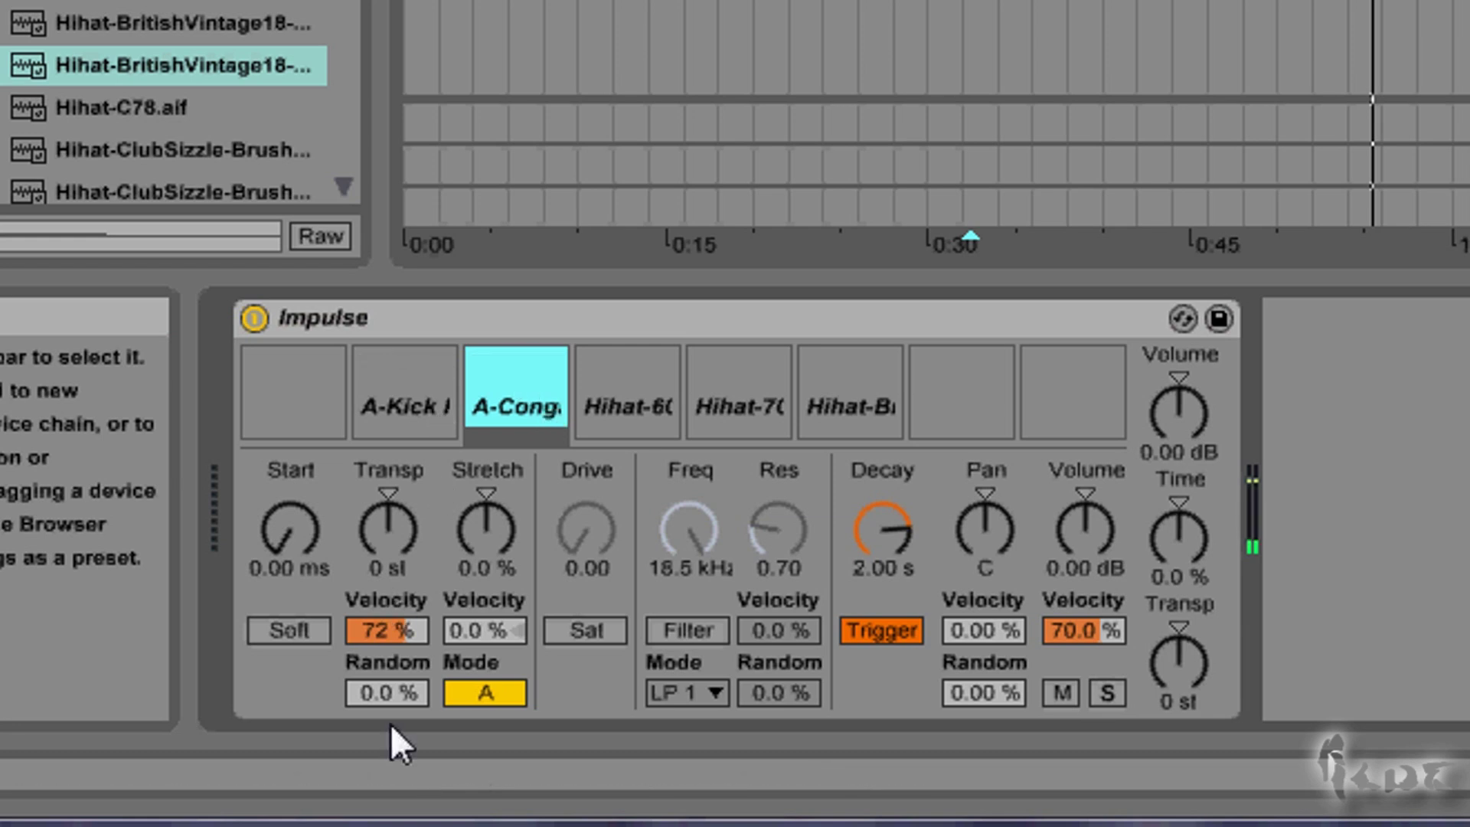
left_click_drag(367, 693, 402, 628)
left_click(524, 363)
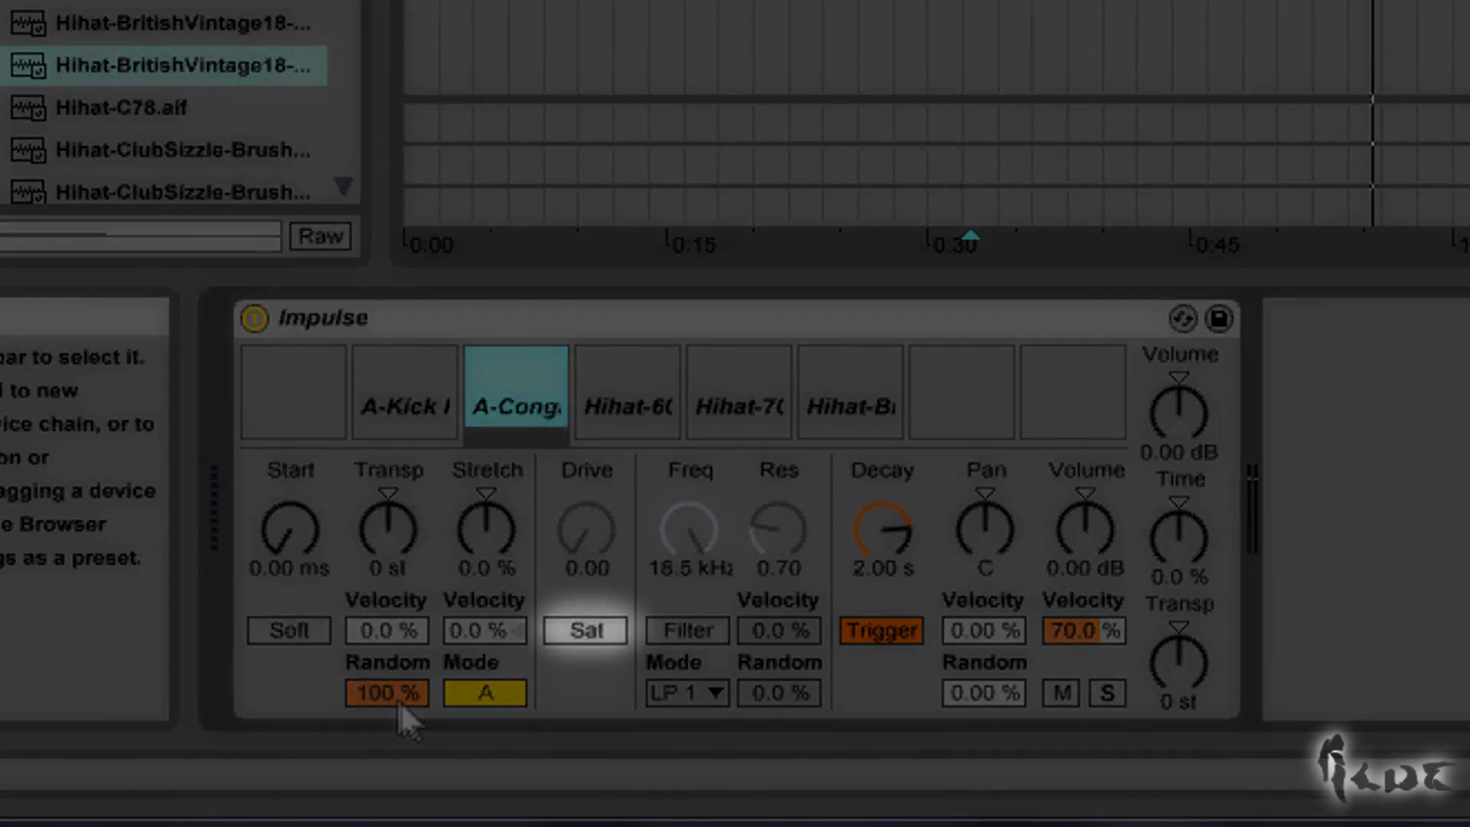
left_click_drag(401, 700, 401, 706)
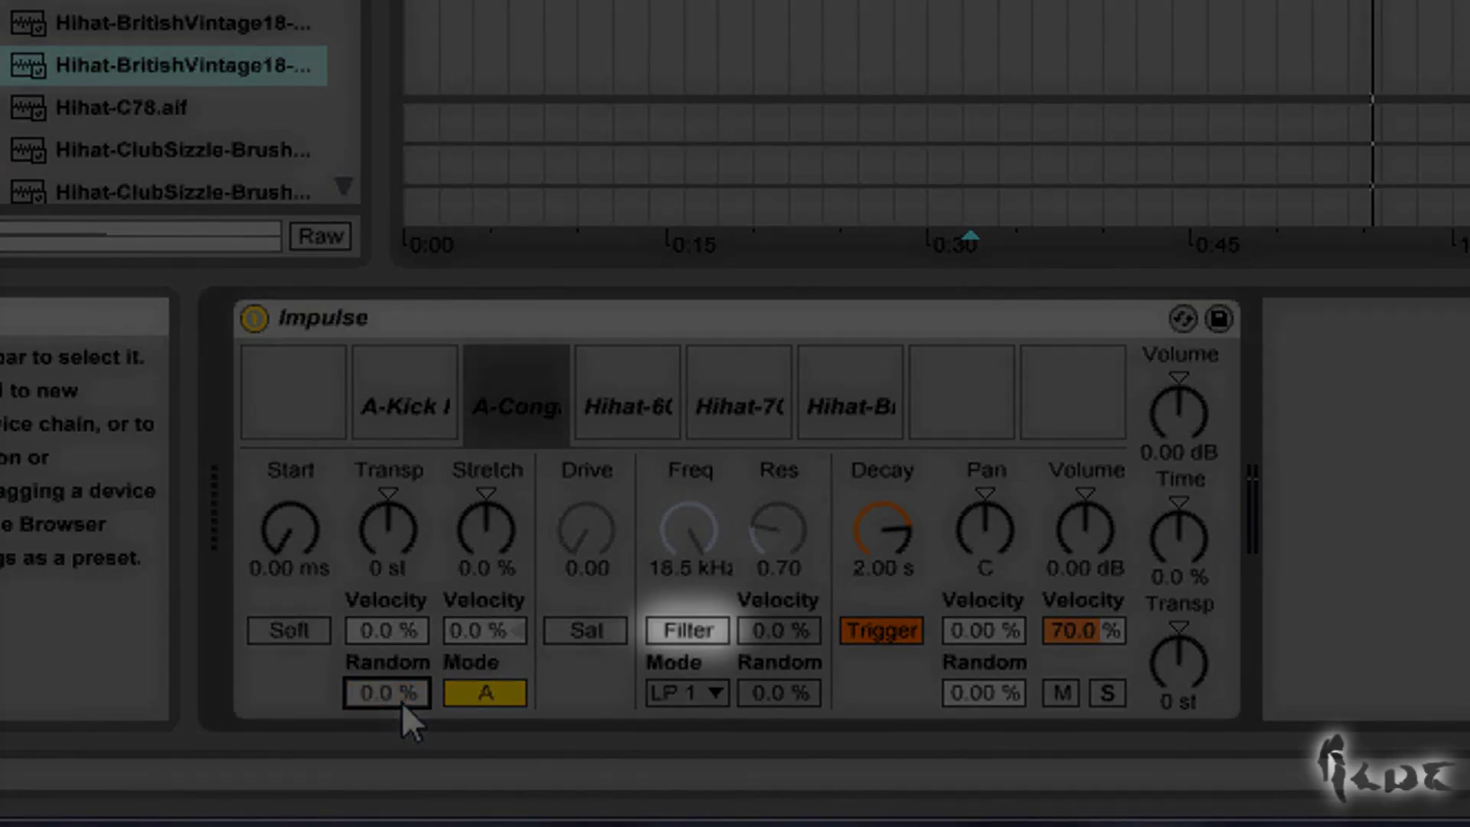
left_click_drag(706, 534, 697, 521)
mouse_move(544, 347)
key("ctrl+z")
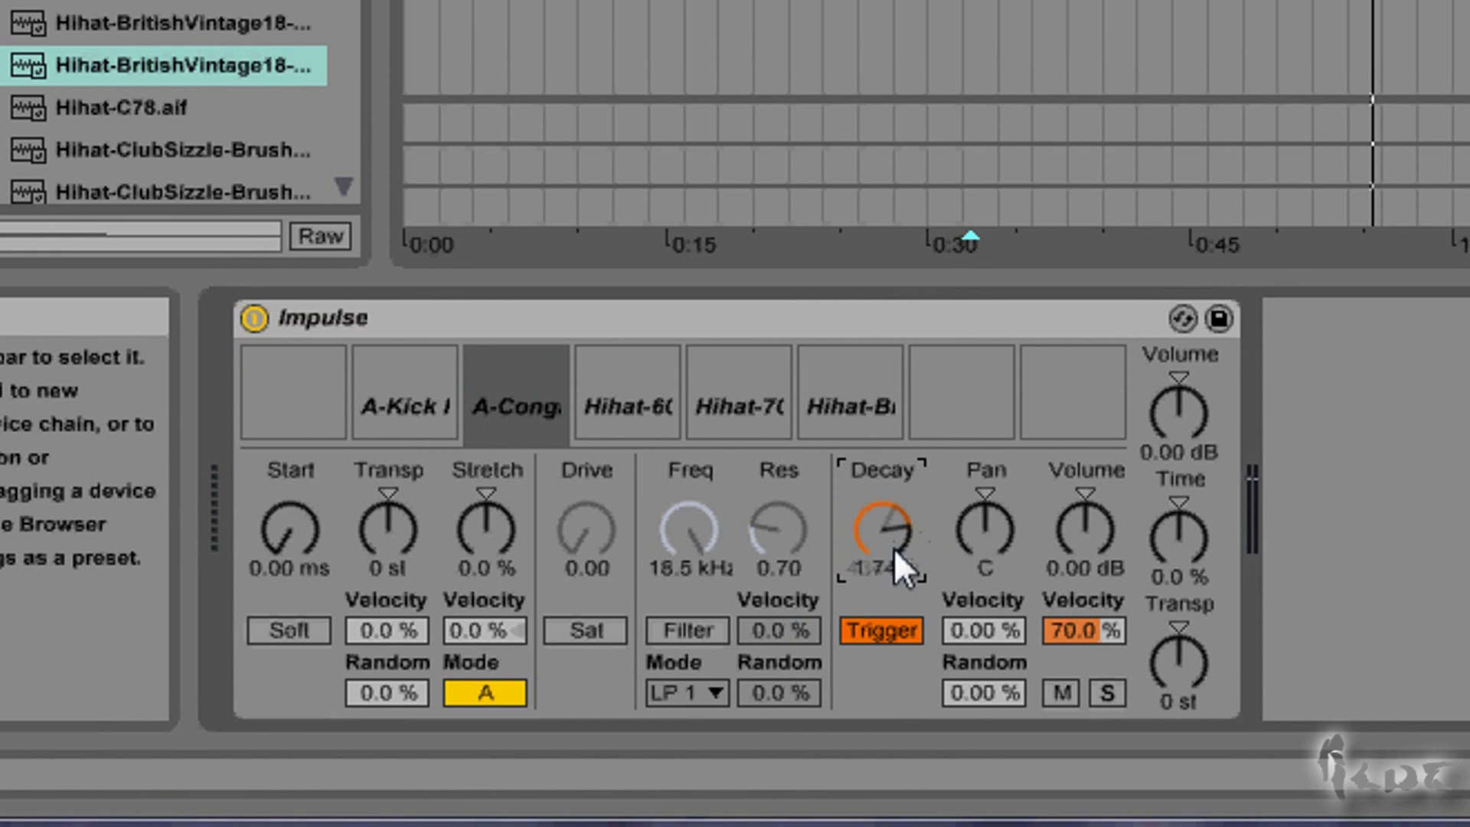
left_click(541, 363)
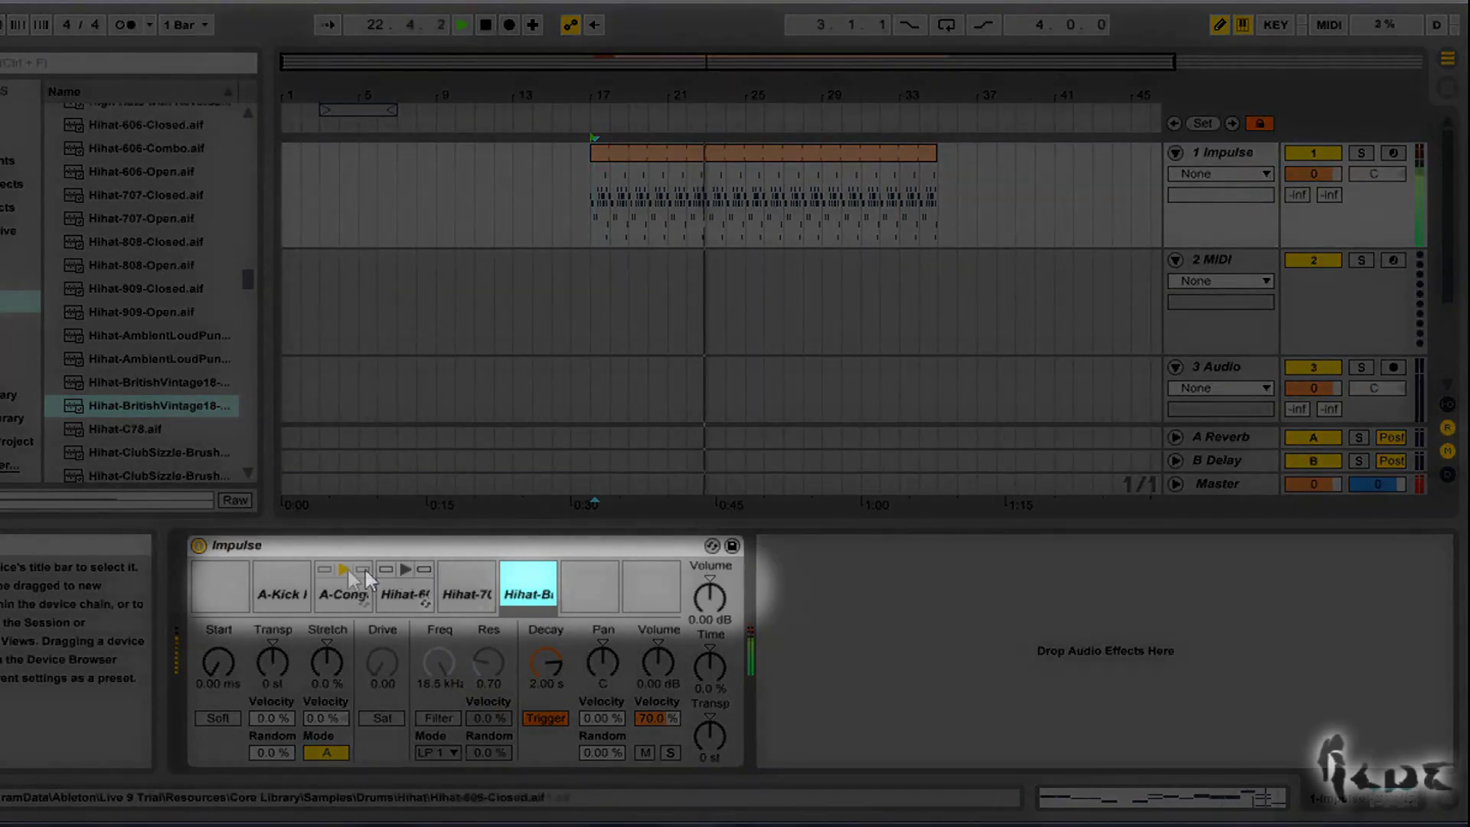
Step: Solo the closed 606 hi-hat slot in Impulse after briefly muting it
mouse_move(632, 580)
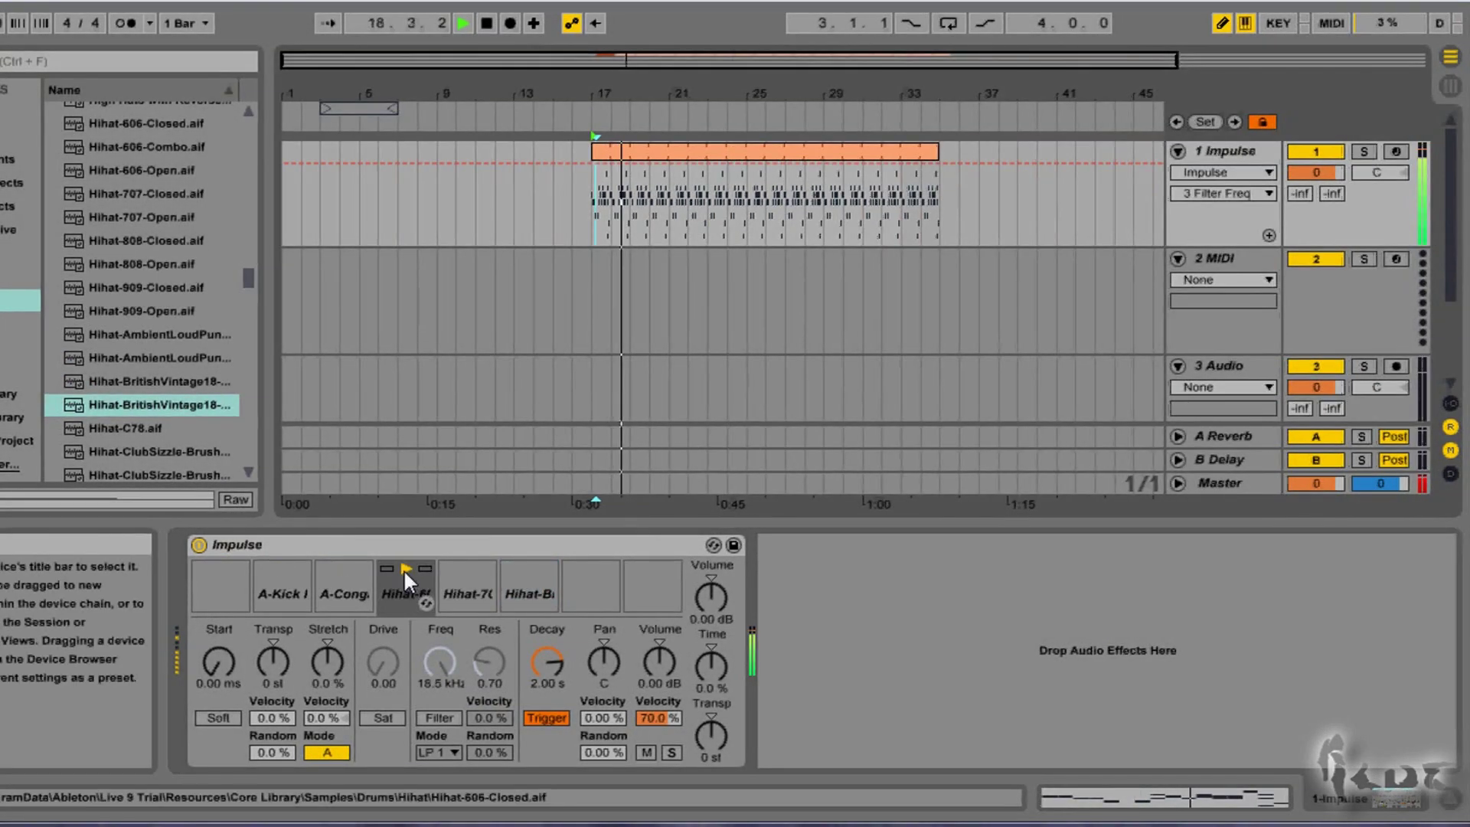
left_click(403, 571)
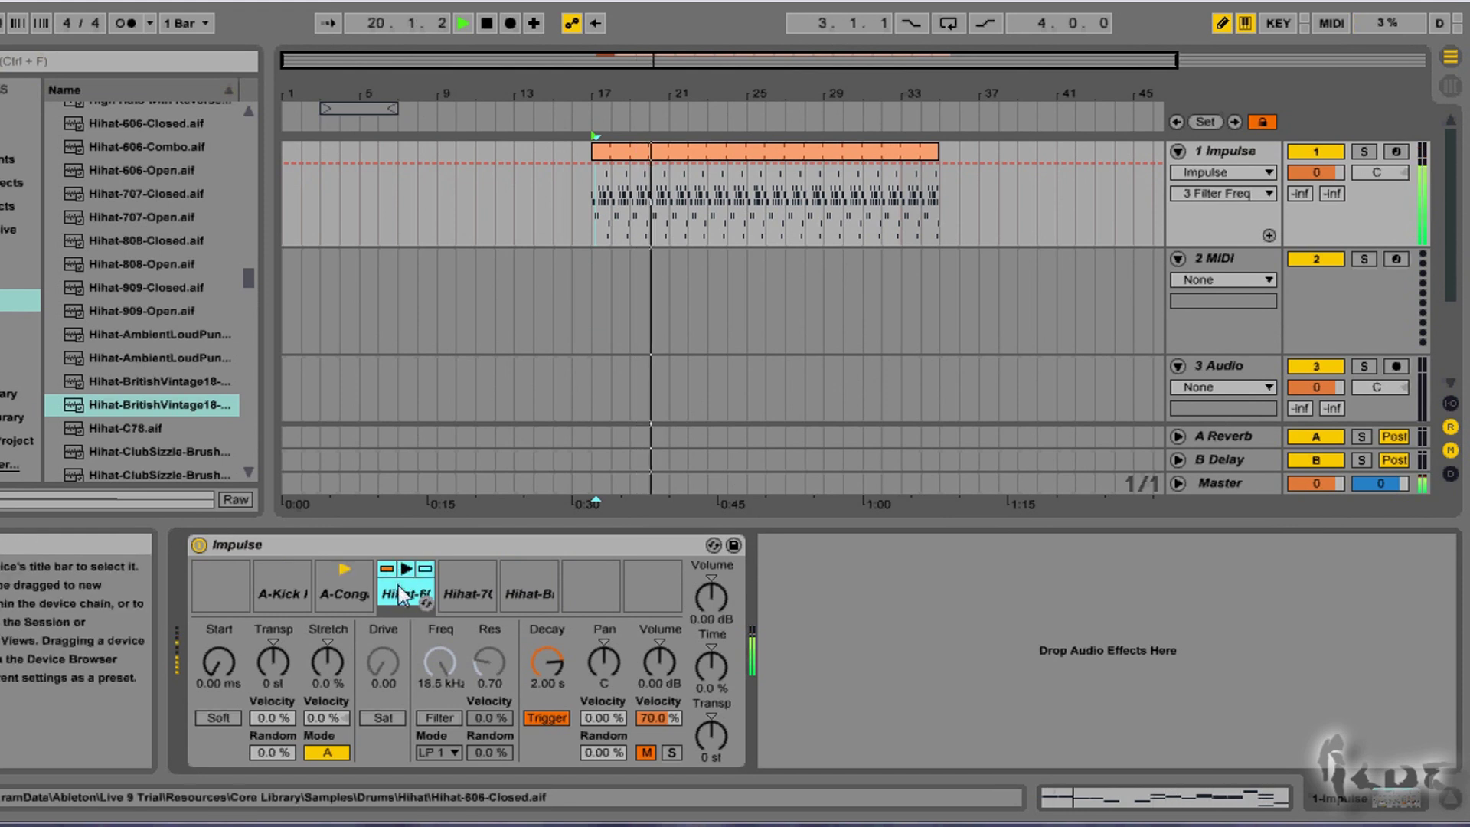
left_click(388, 570)
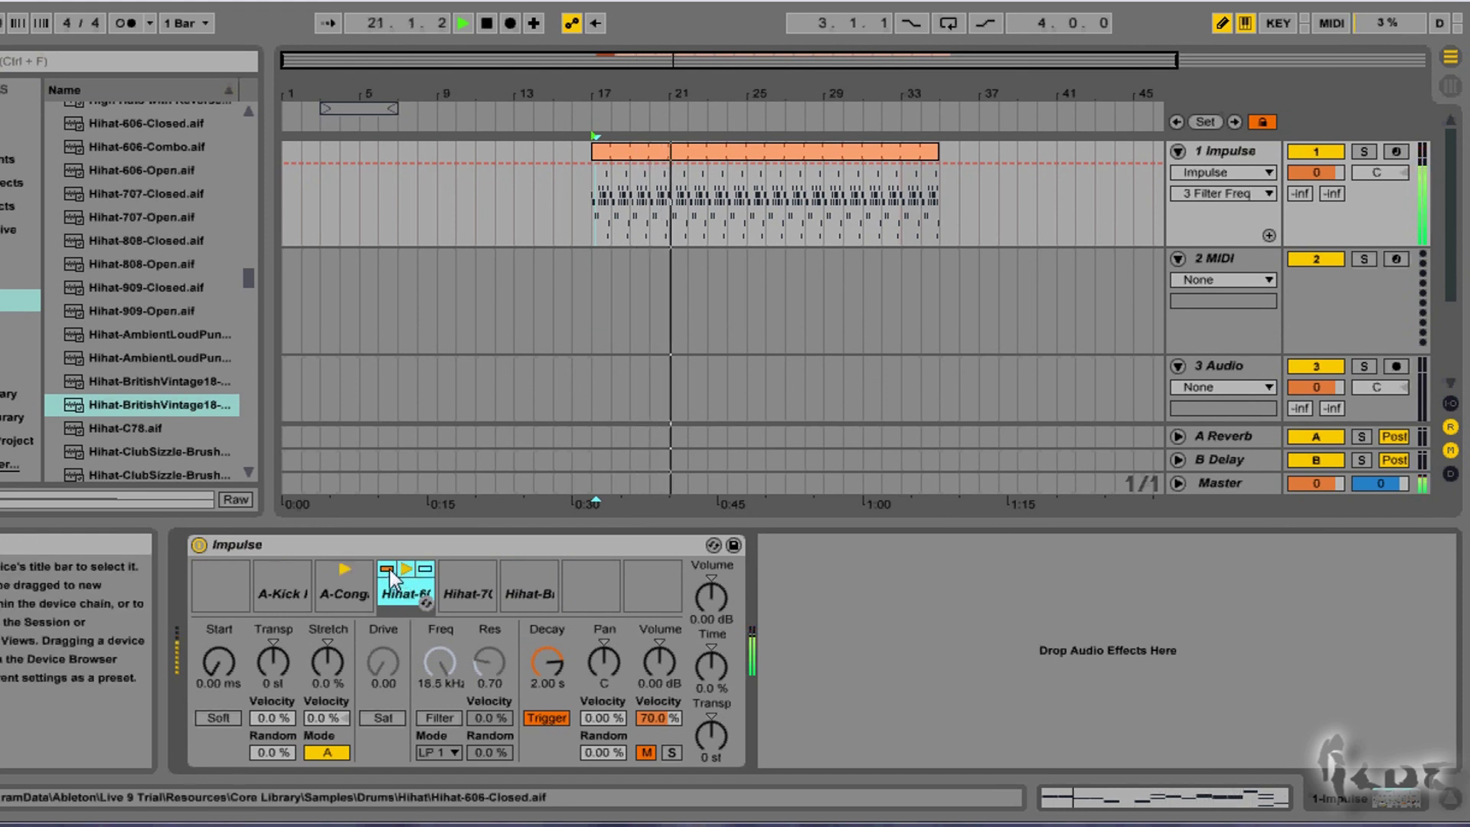
left_click(425, 569)
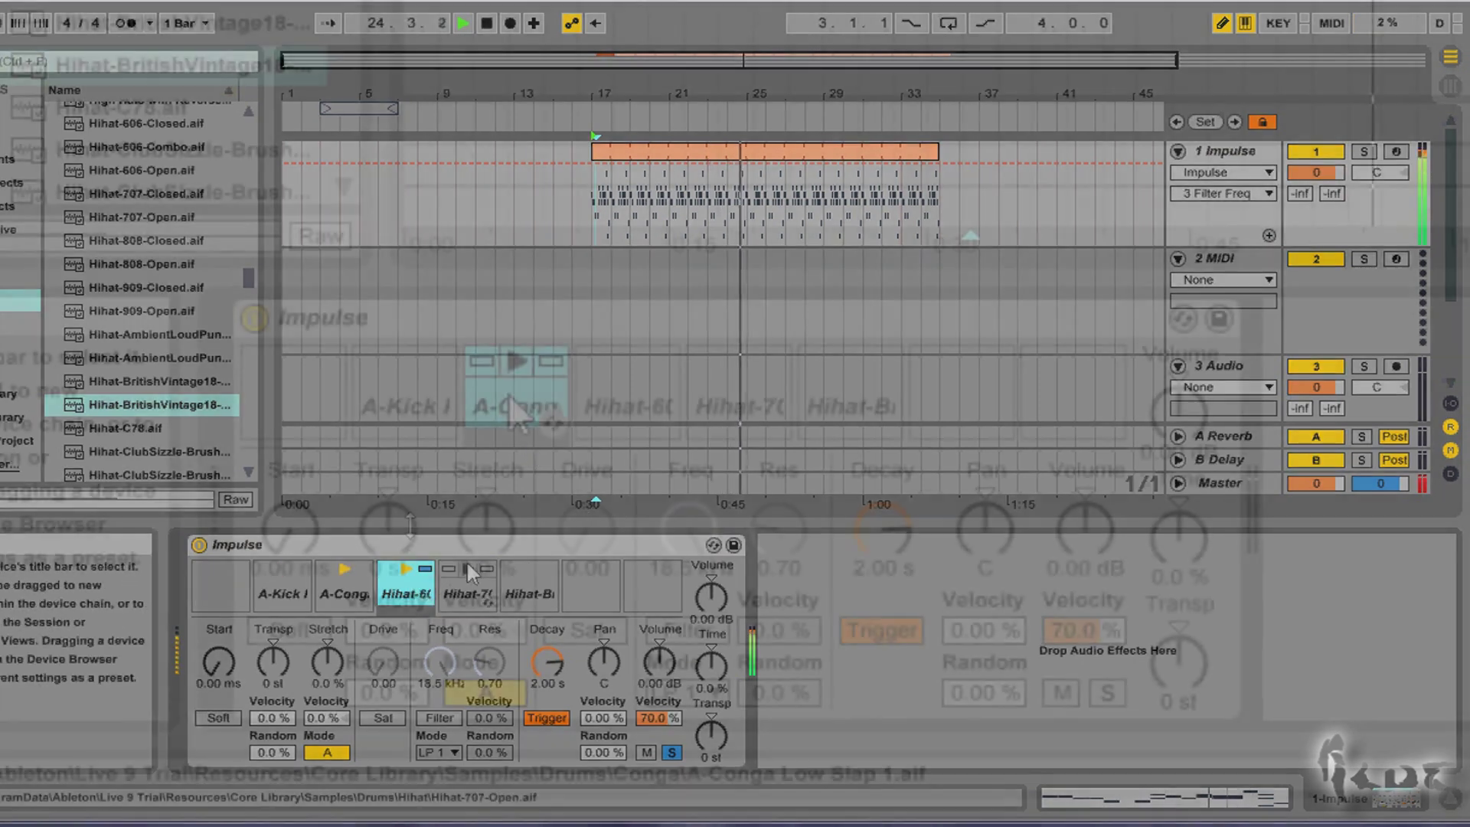
Step: Set the conga slot's sample Start to 3.97 ms
left_click(340, 587)
left_click(649, 402)
left_click(495, 406)
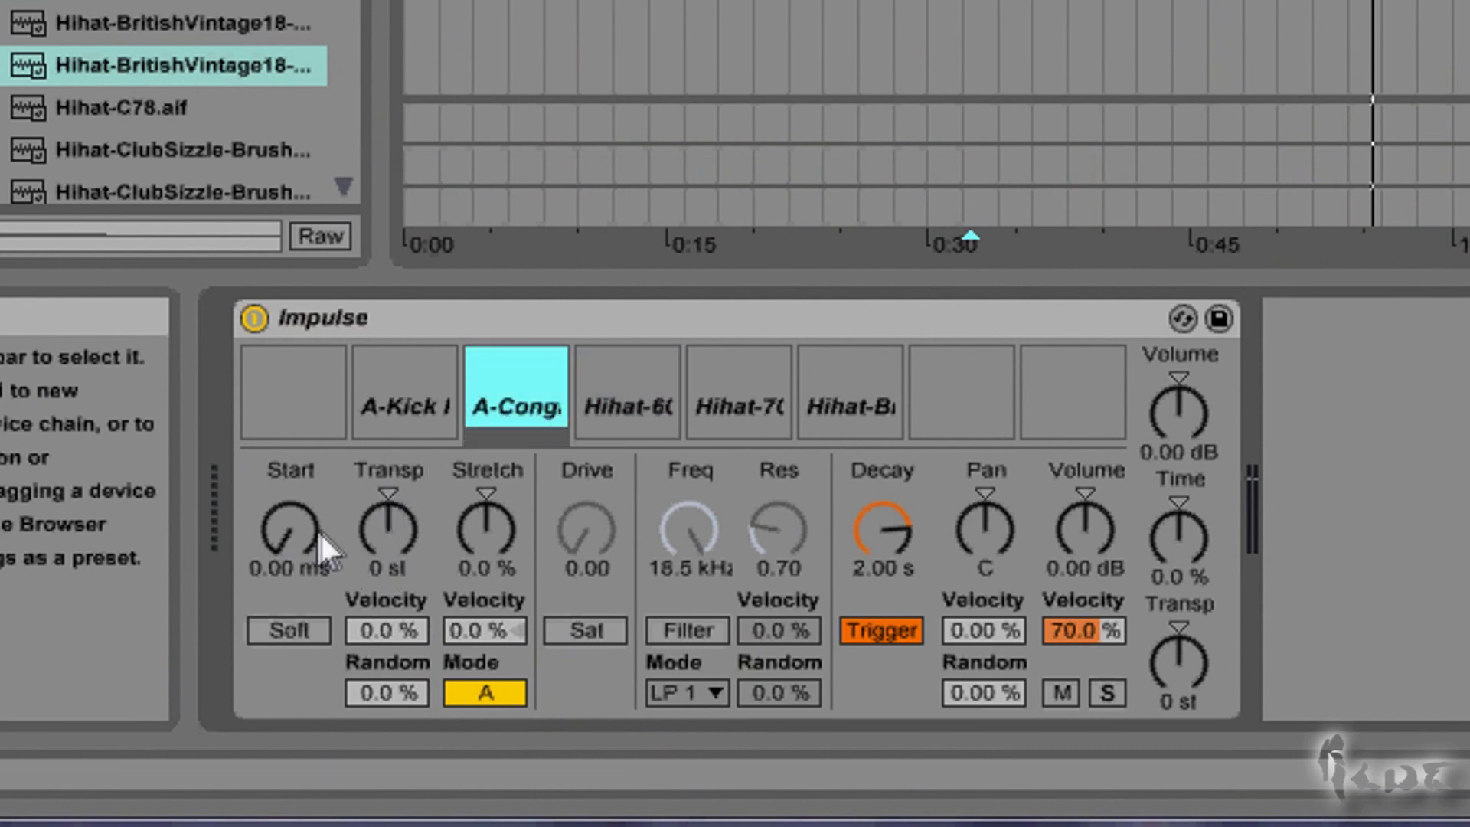
left_click_drag(292, 538, 291, 531)
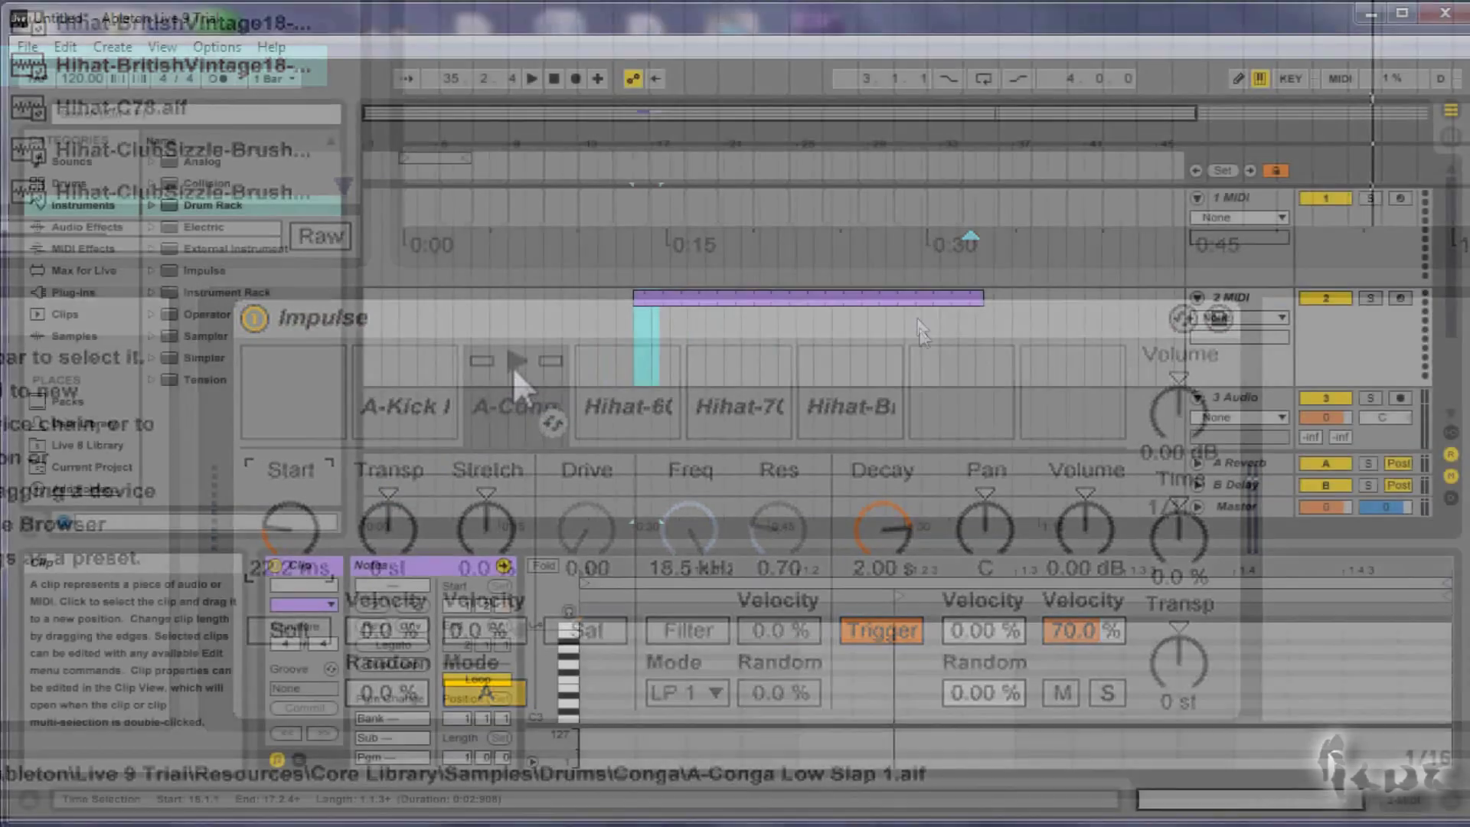
left_click(920, 325)
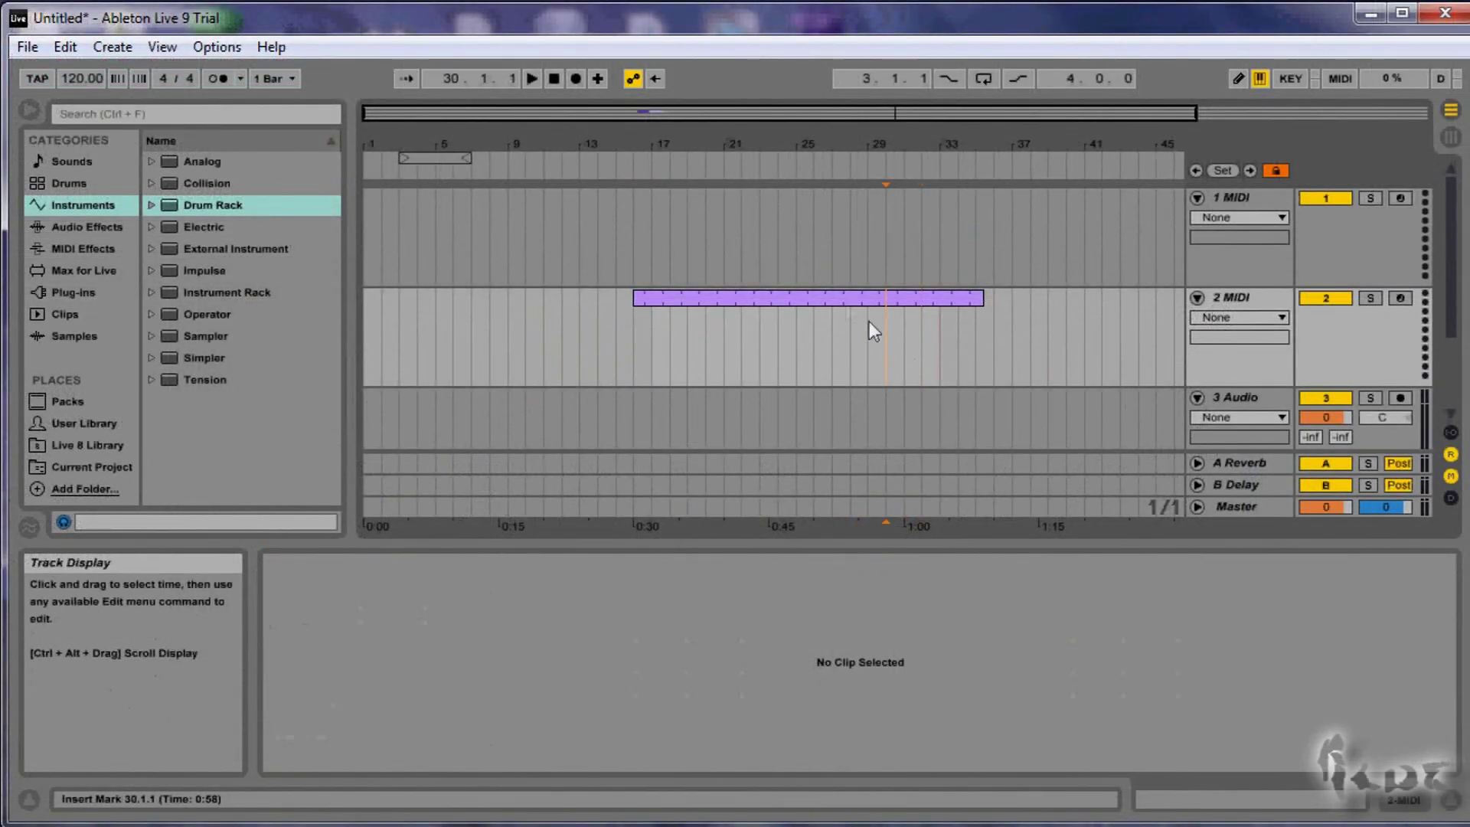
Step: Select the purple clip on 2 MIDI and drag a Drum Rack onto that track
left_click(824, 297)
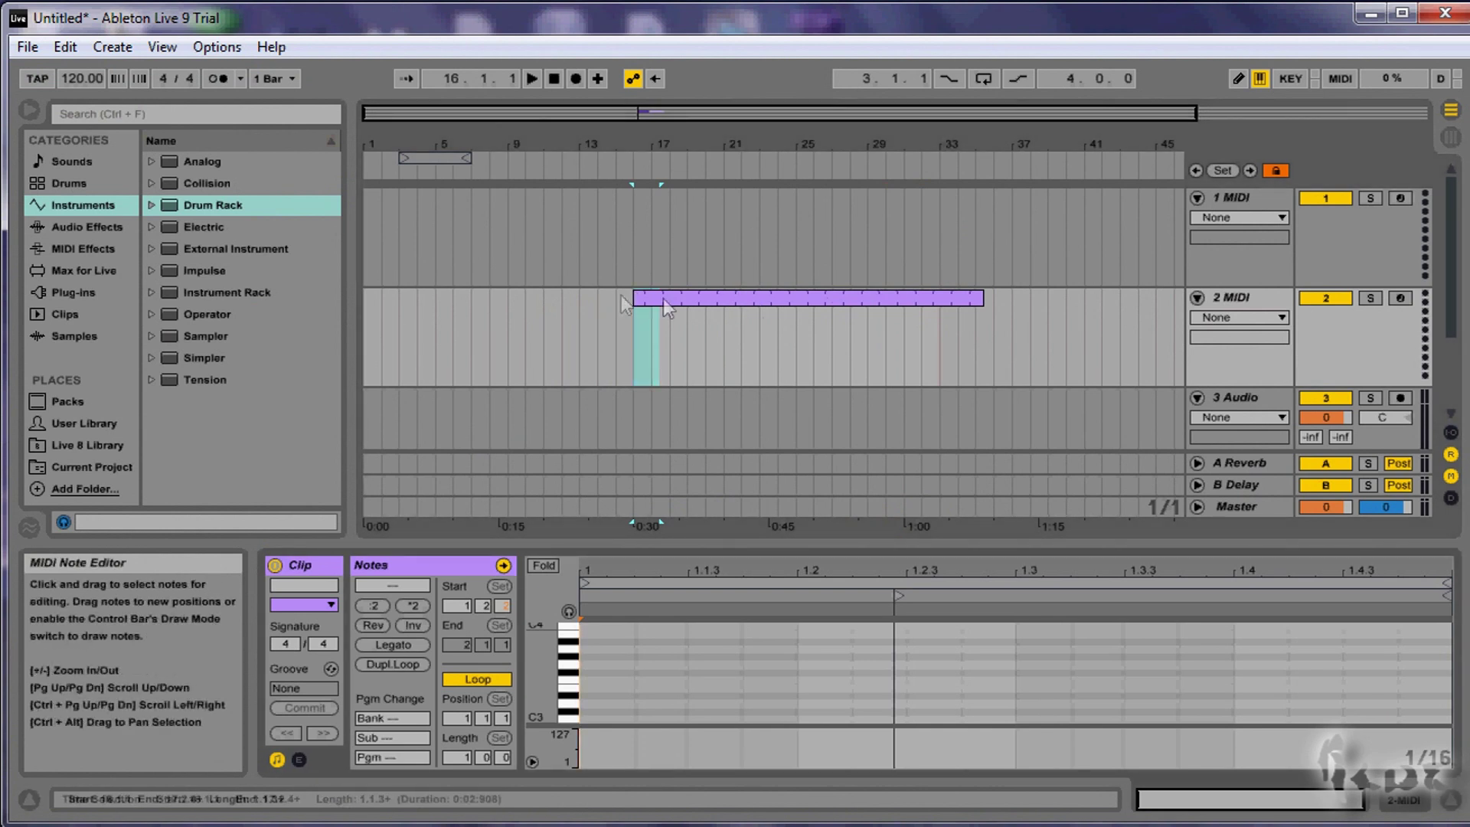
left_click(706, 378)
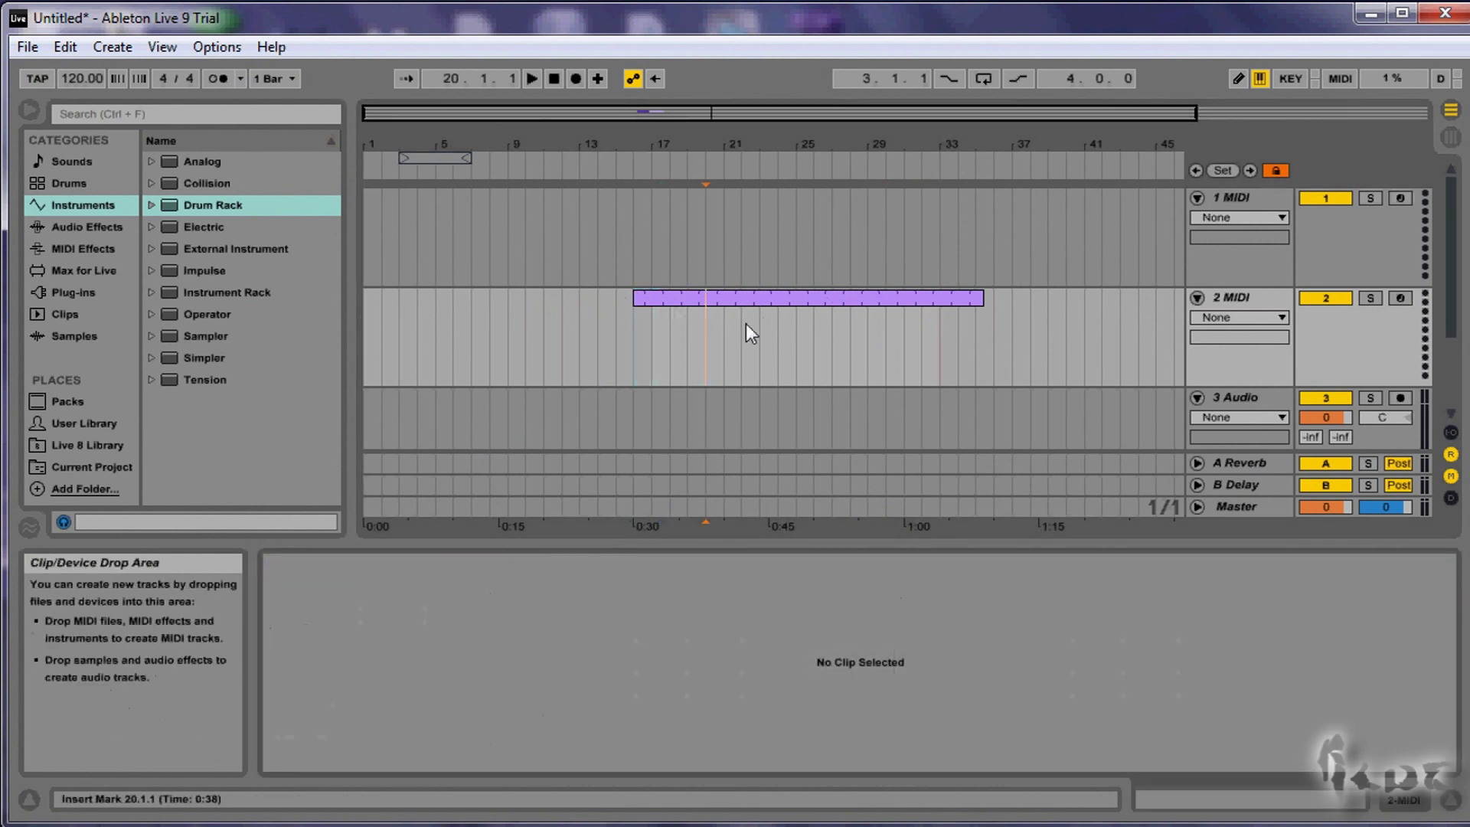
left_click(756, 299)
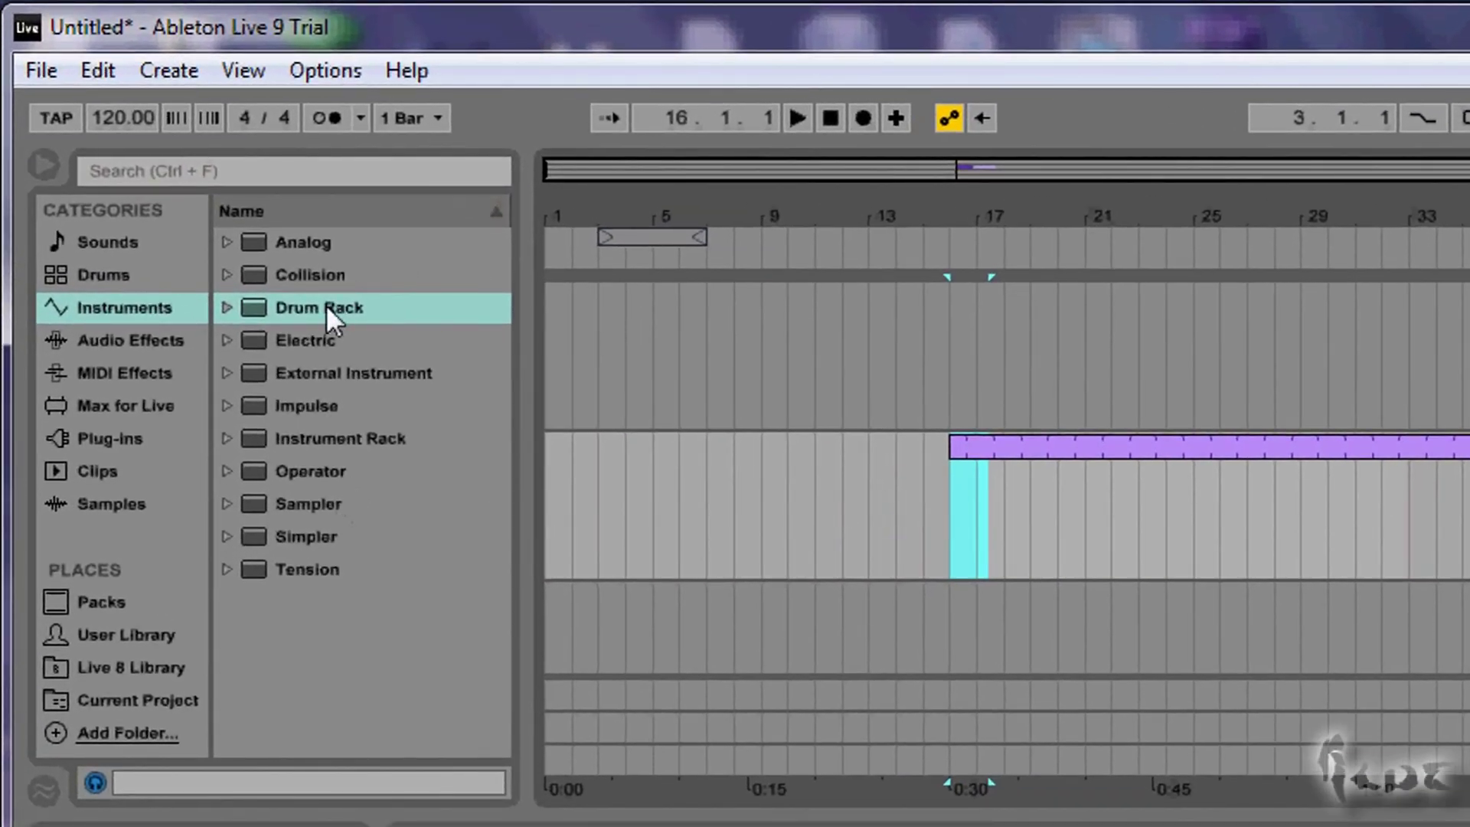
left_click_drag(324, 304, 1059, 446)
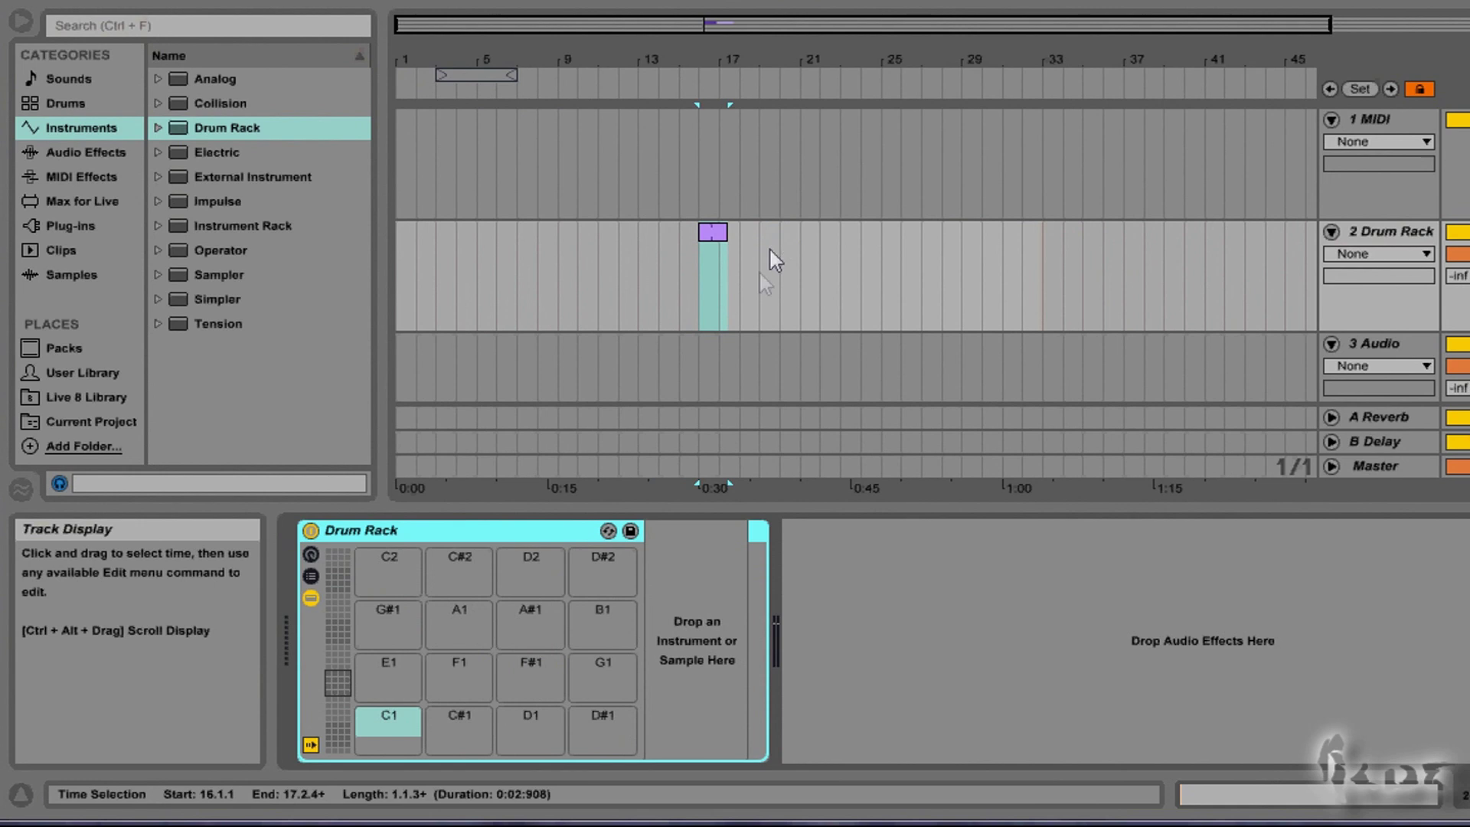
Step: Extend the purple clip to end at bar 30 and view another Drum Rack pad bank
left_click_drag(729, 235, 959, 247)
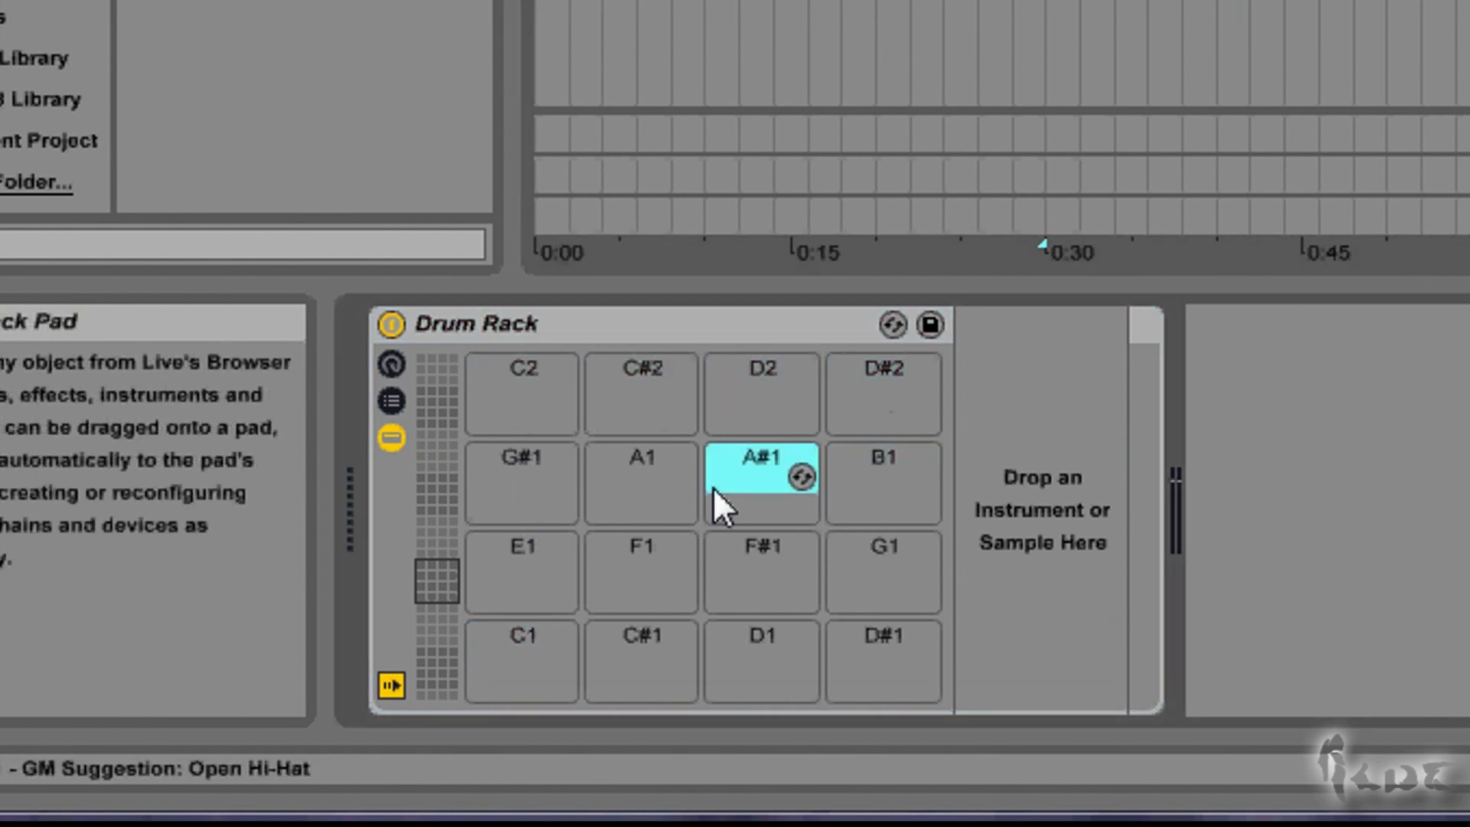
left_click_drag(424, 588, 424, 353)
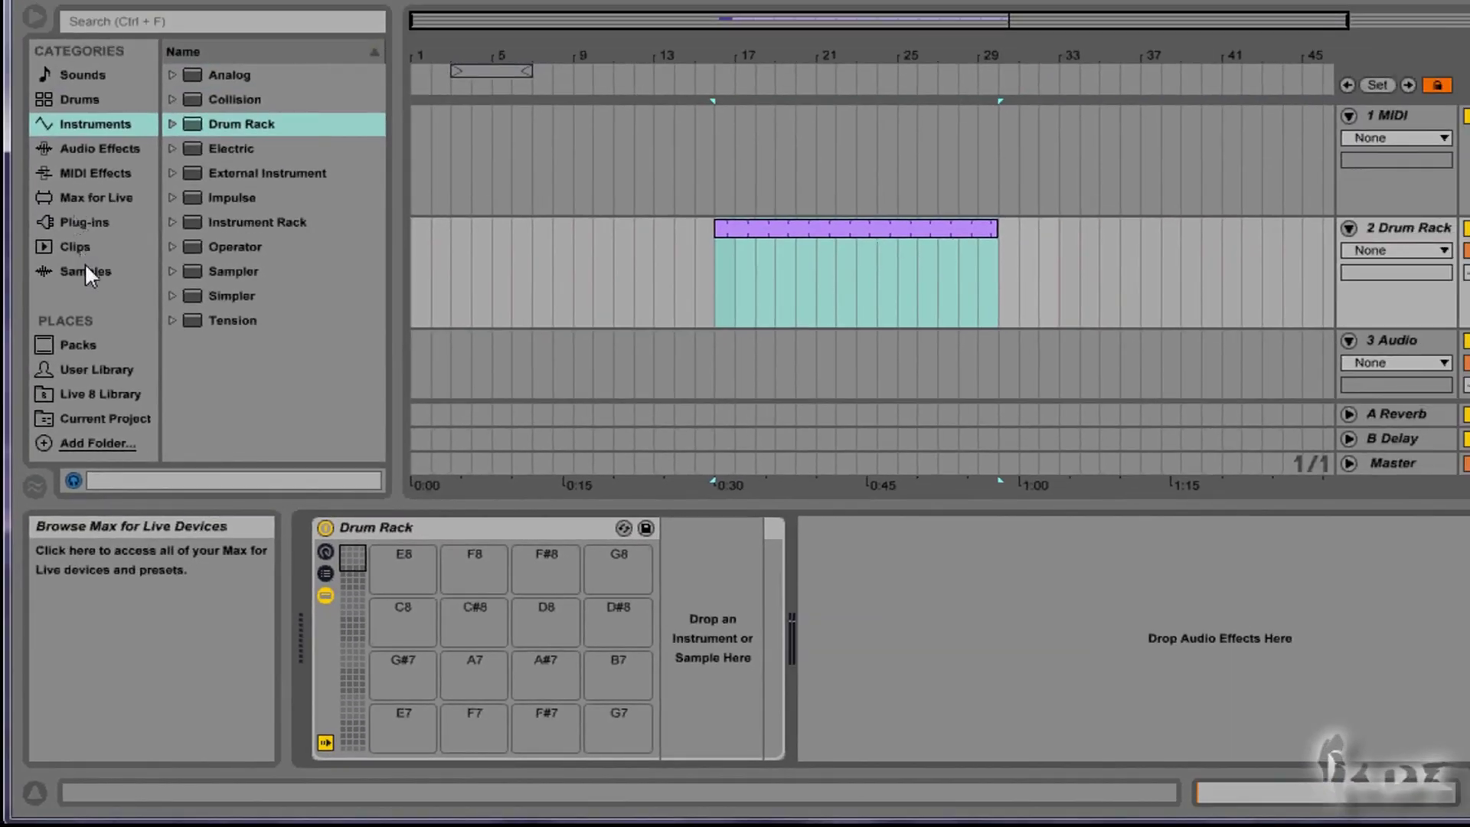
left_click(87, 273)
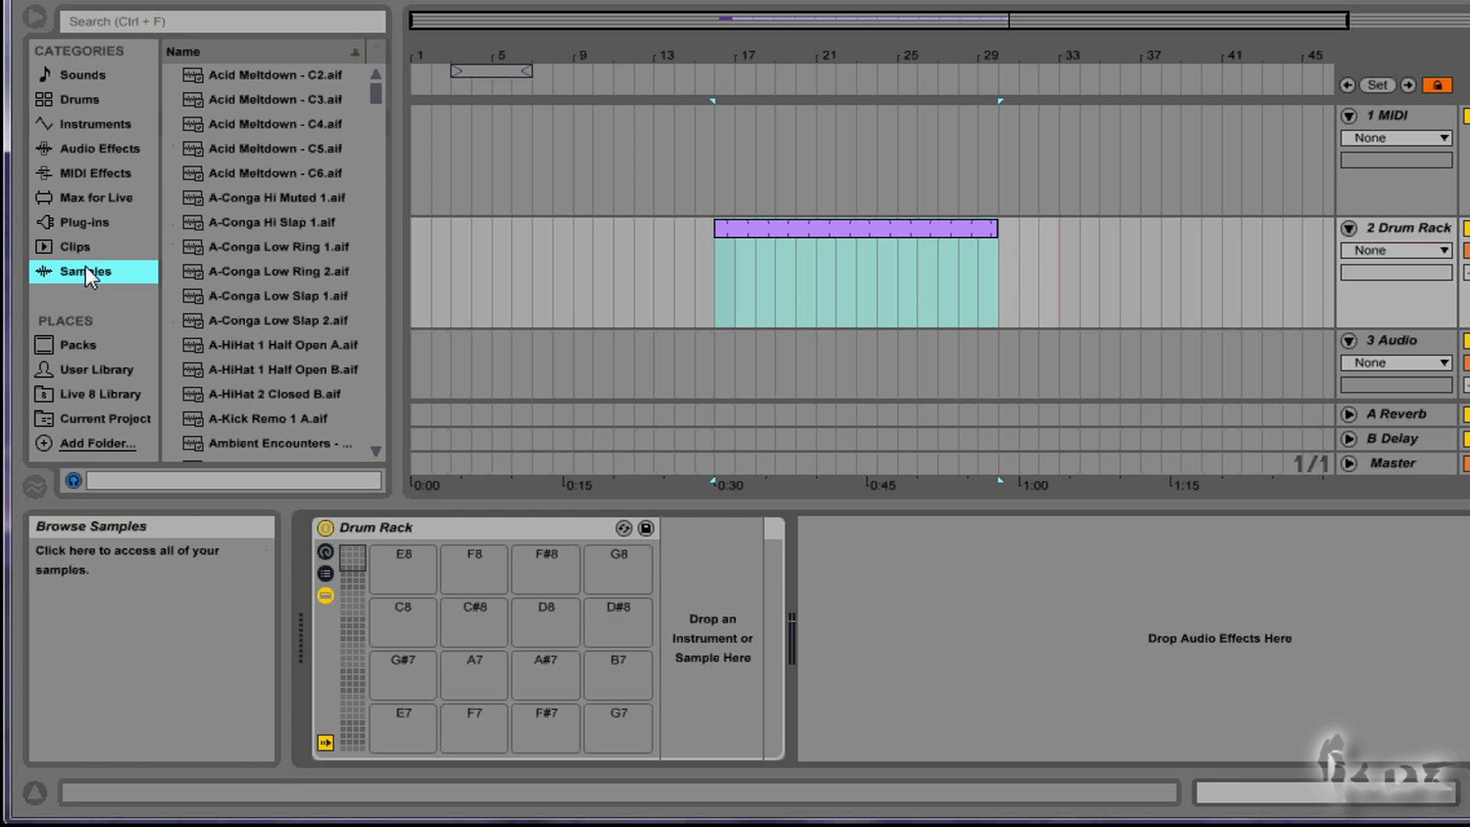
Step: Load conga samples onto pads E8, F8, F#8 and hi-hat samples onto G8, C8 and C#8
left_click(243, 273)
left_click(255, 291)
left_click(257, 317)
left_click_drag(267, 271, 365, 463)
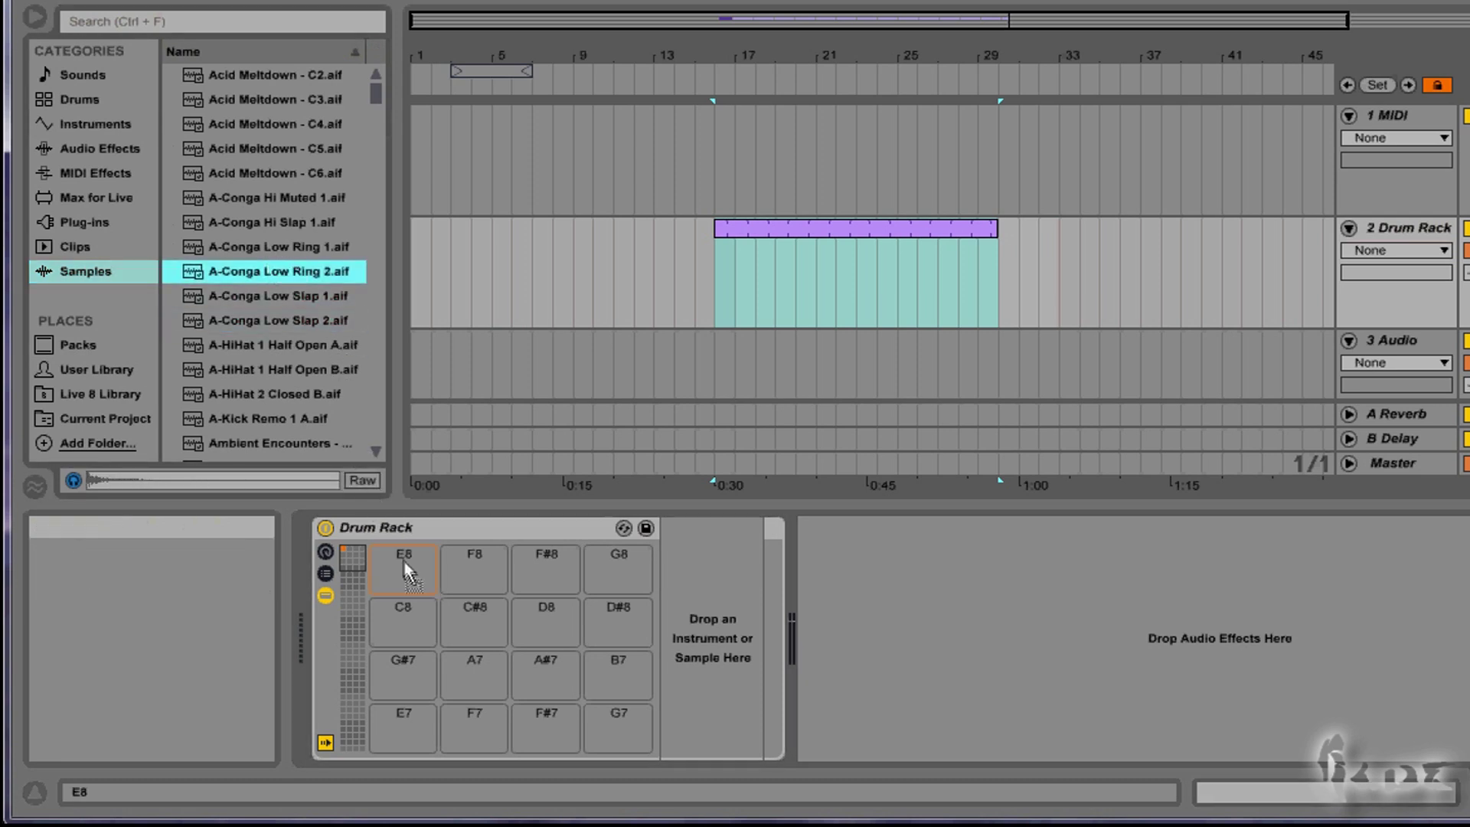
left_click_drag(285, 290, 474, 570)
left_click_drag(292, 326, 568, 574)
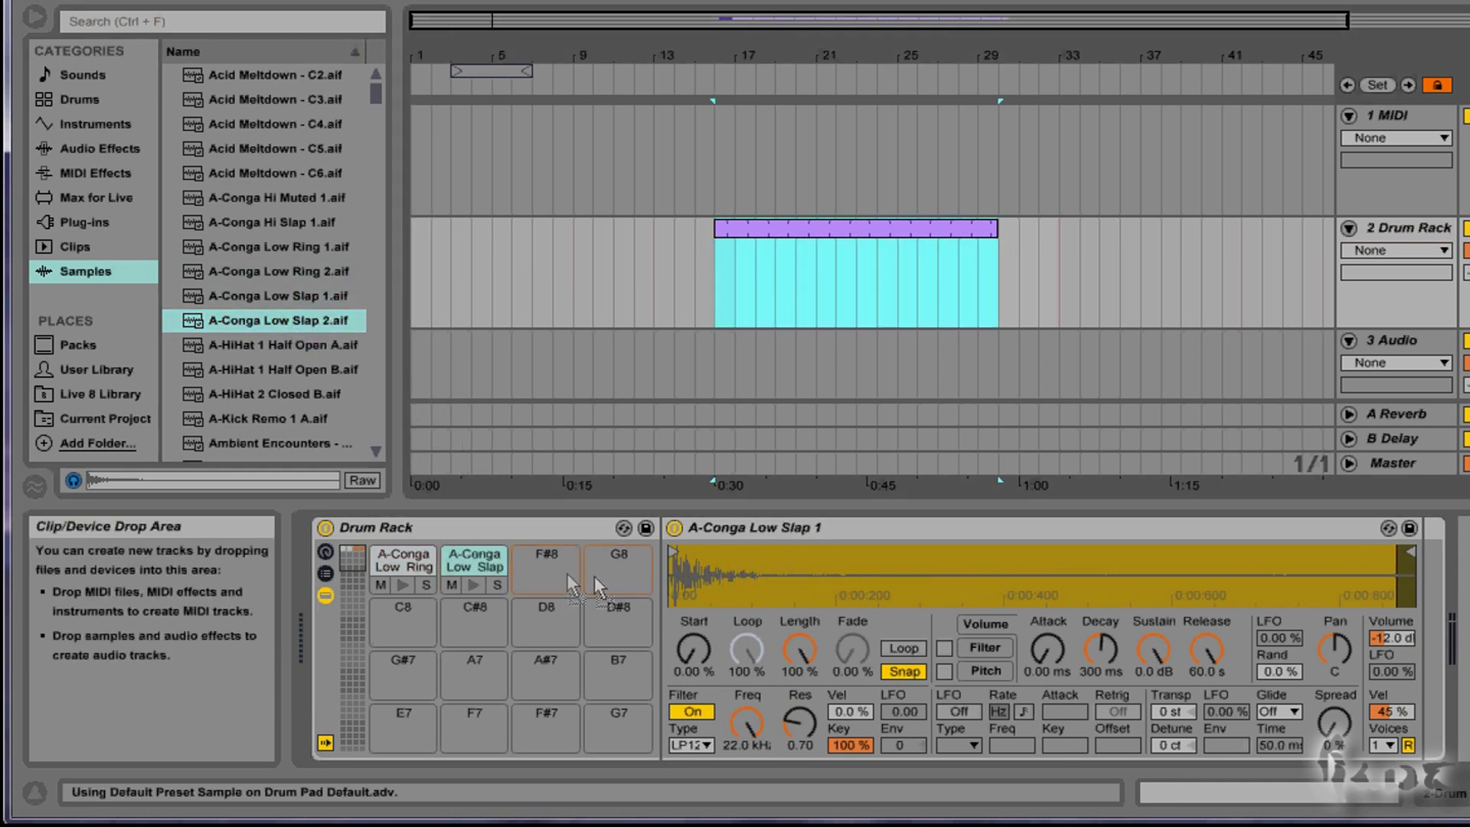
left_click_drag(295, 346, 404, 623)
left_click_drag(306, 394, 468, 614)
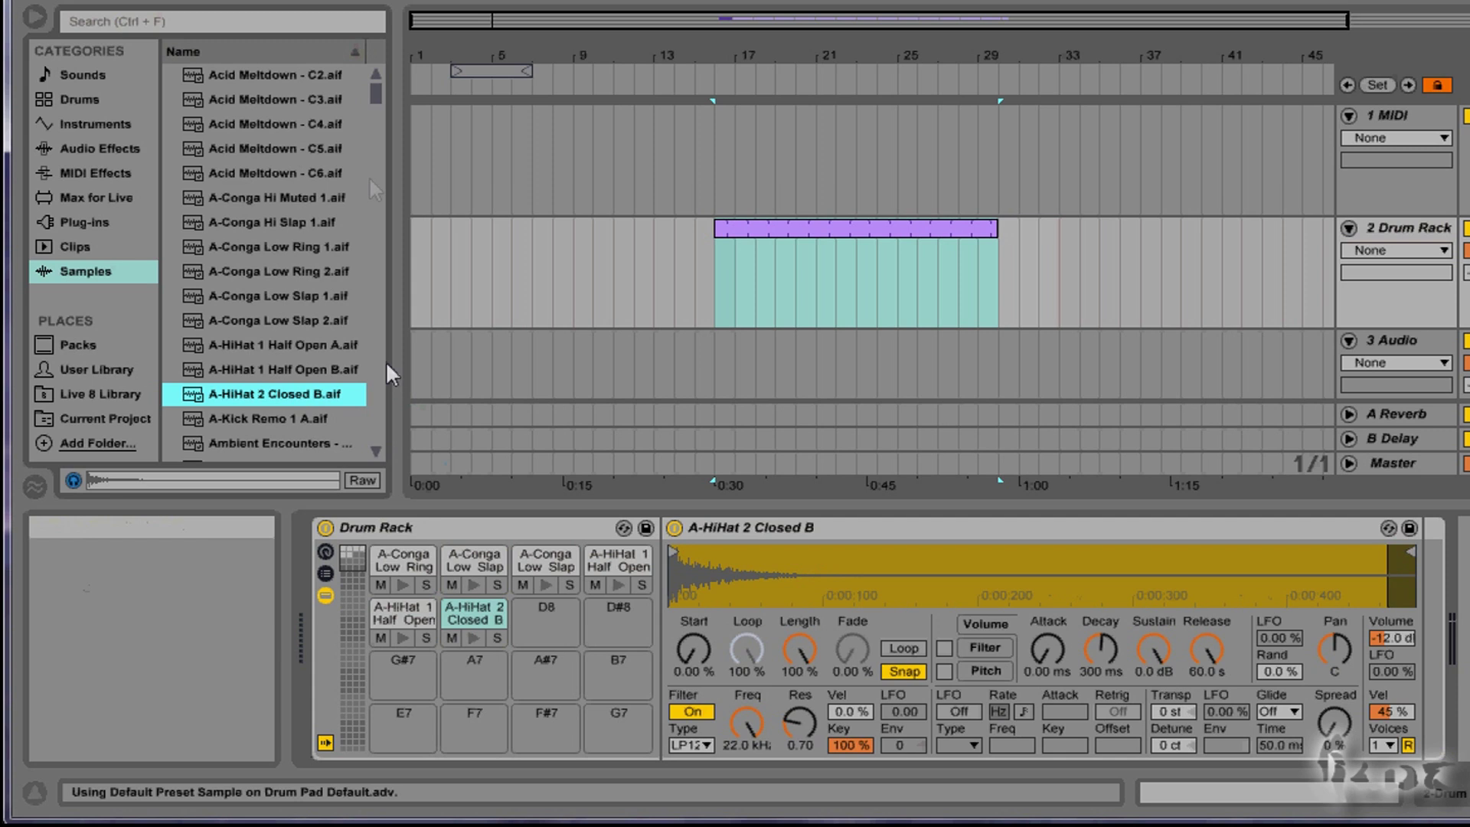
Step: Audition samples, then load A-Kick Remo 1 A onto the Drum Rack pads
left_click_drag(373, 88, 374, 101)
left_click(273, 335)
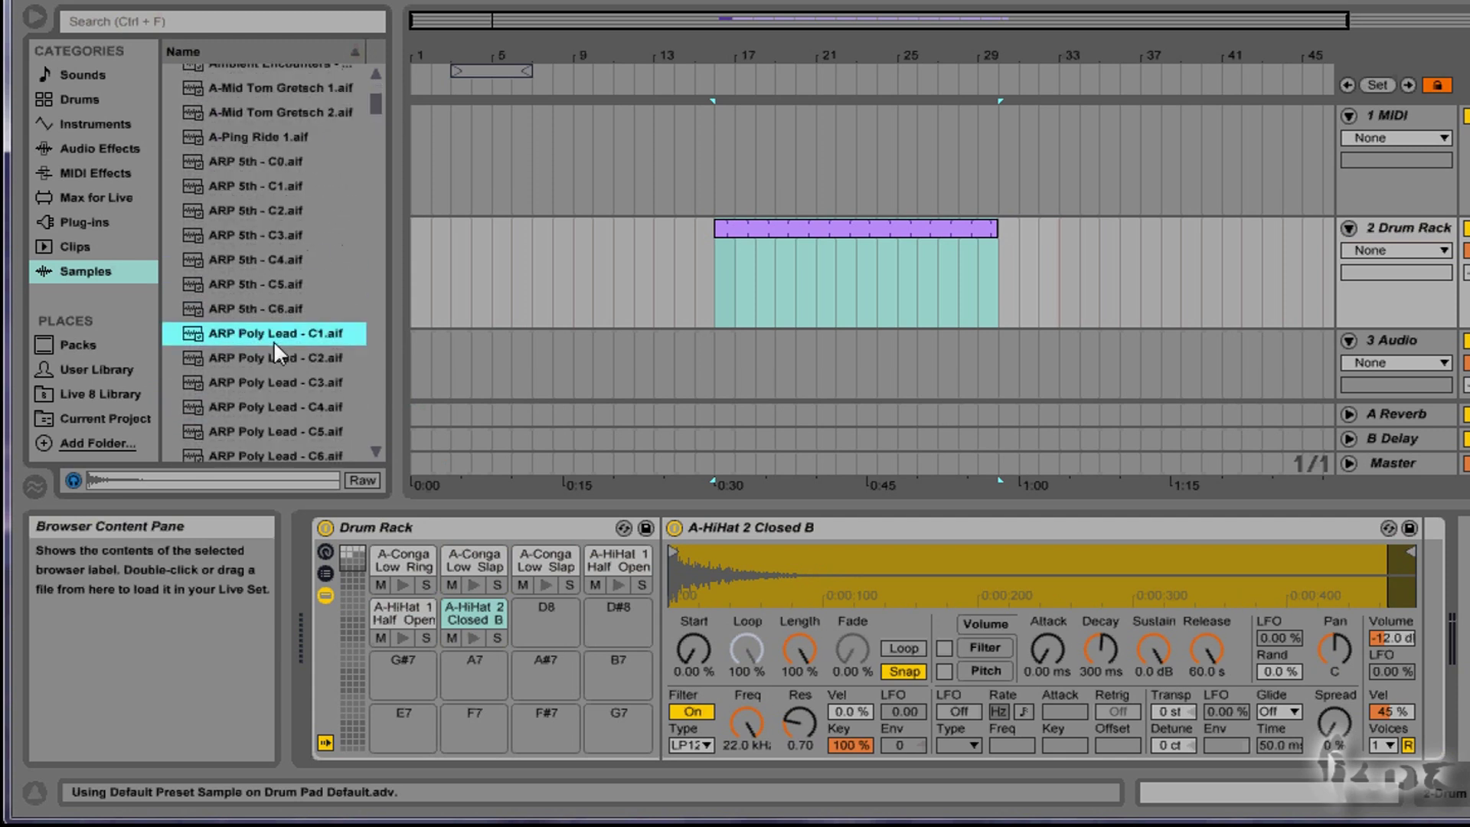
left_click(274, 282)
left_click_drag(374, 103, 374, 98)
left_click(268, 192)
left_click(315, 143)
left_click(305, 168)
left_click_drag(305, 168, 543, 570)
left_click_drag(255, 174, 525, 631)
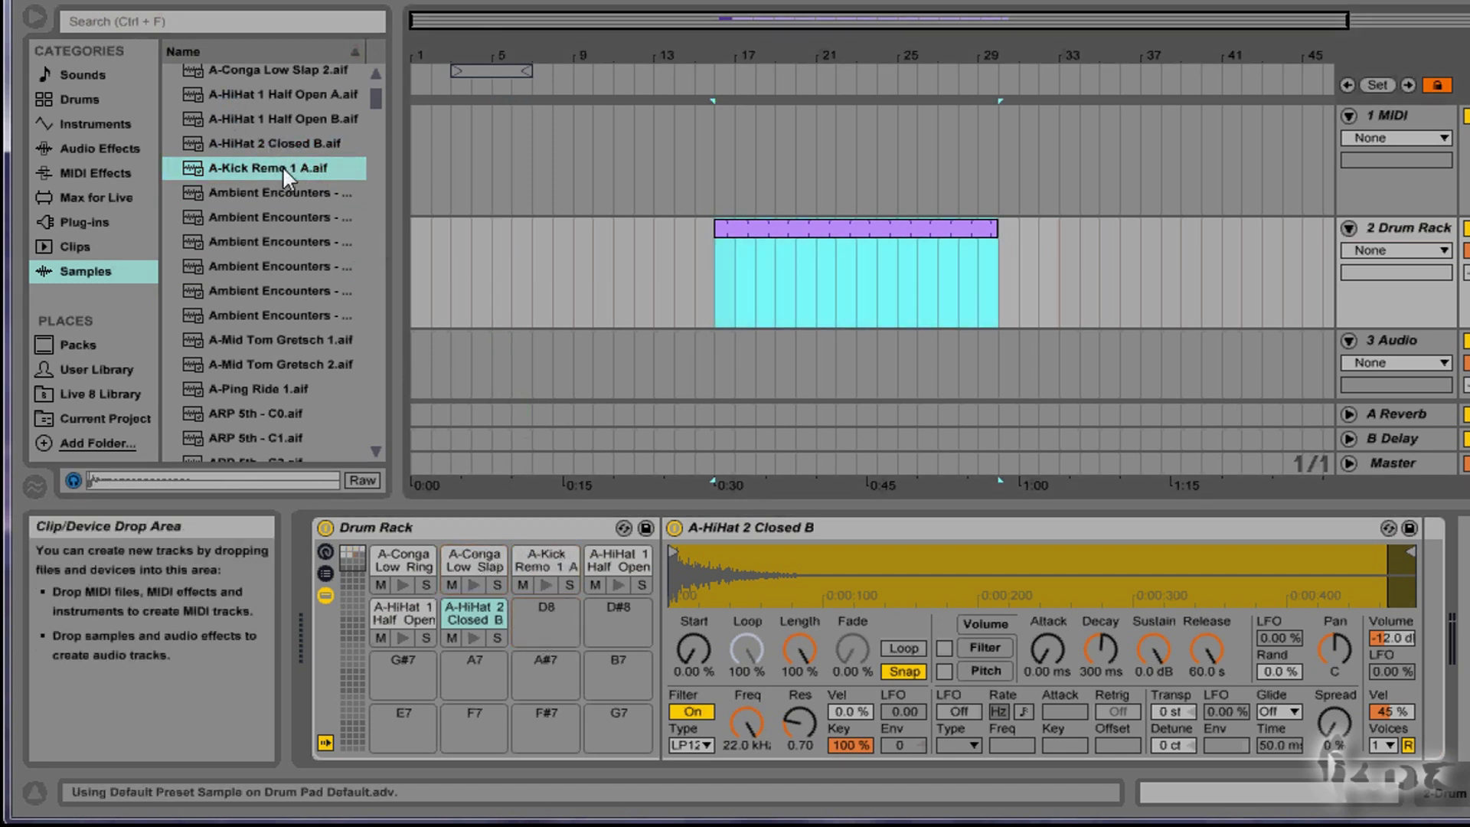
Step: Find A-Conga Hi Slap 1 and load it onto pad D8
scroll(311, 190, "up", 5)
left_click(308, 215)
scroll(307, 123, "up", 3)
left_click(311, 150)
left_click(302, 115)
left_click(303, 145)
left_click_drag(292, 161, 293, 170)
left_click_drag(392, 217, 549, 632)
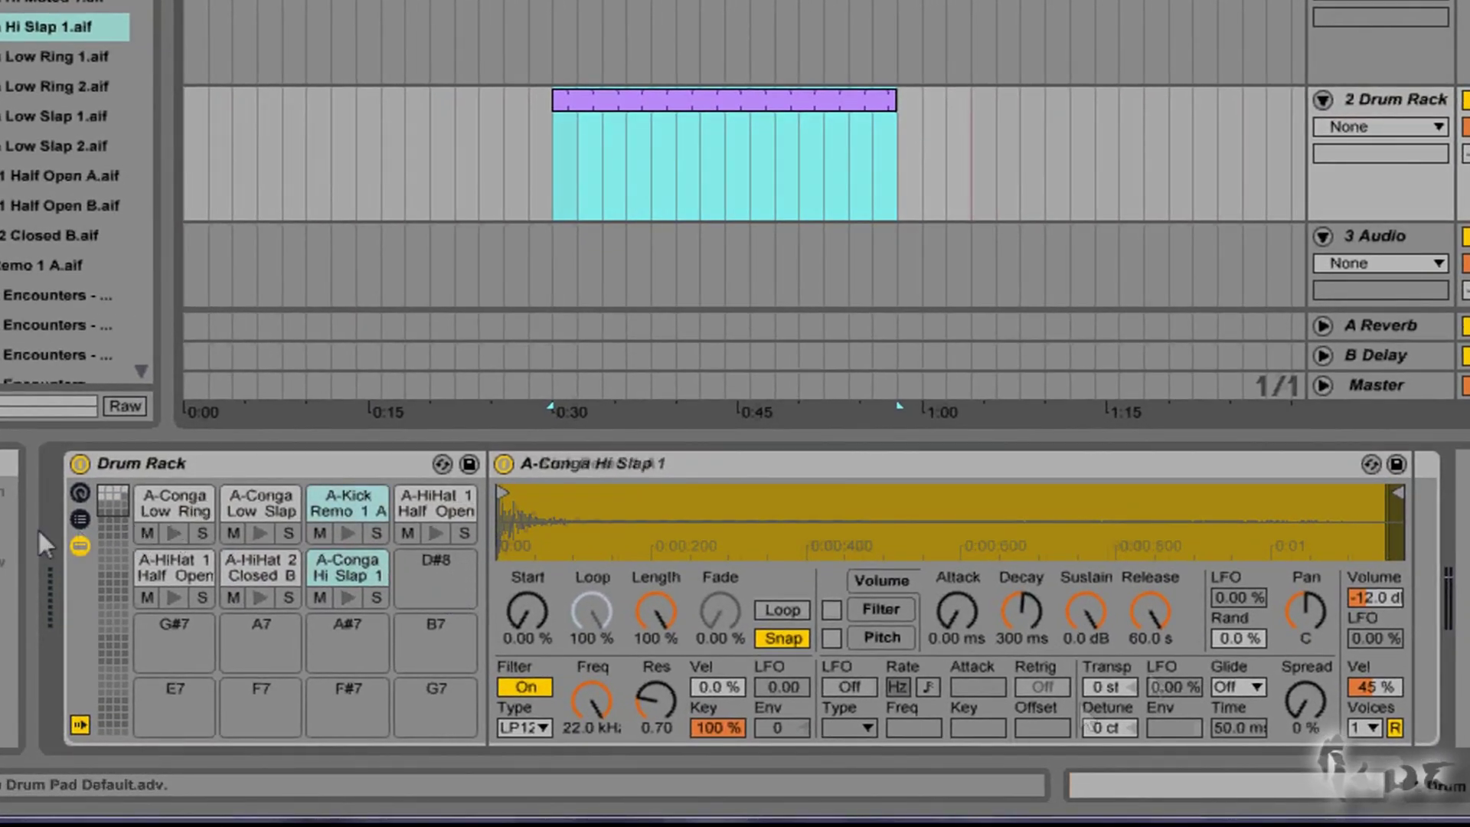
left_click(1256, 794)
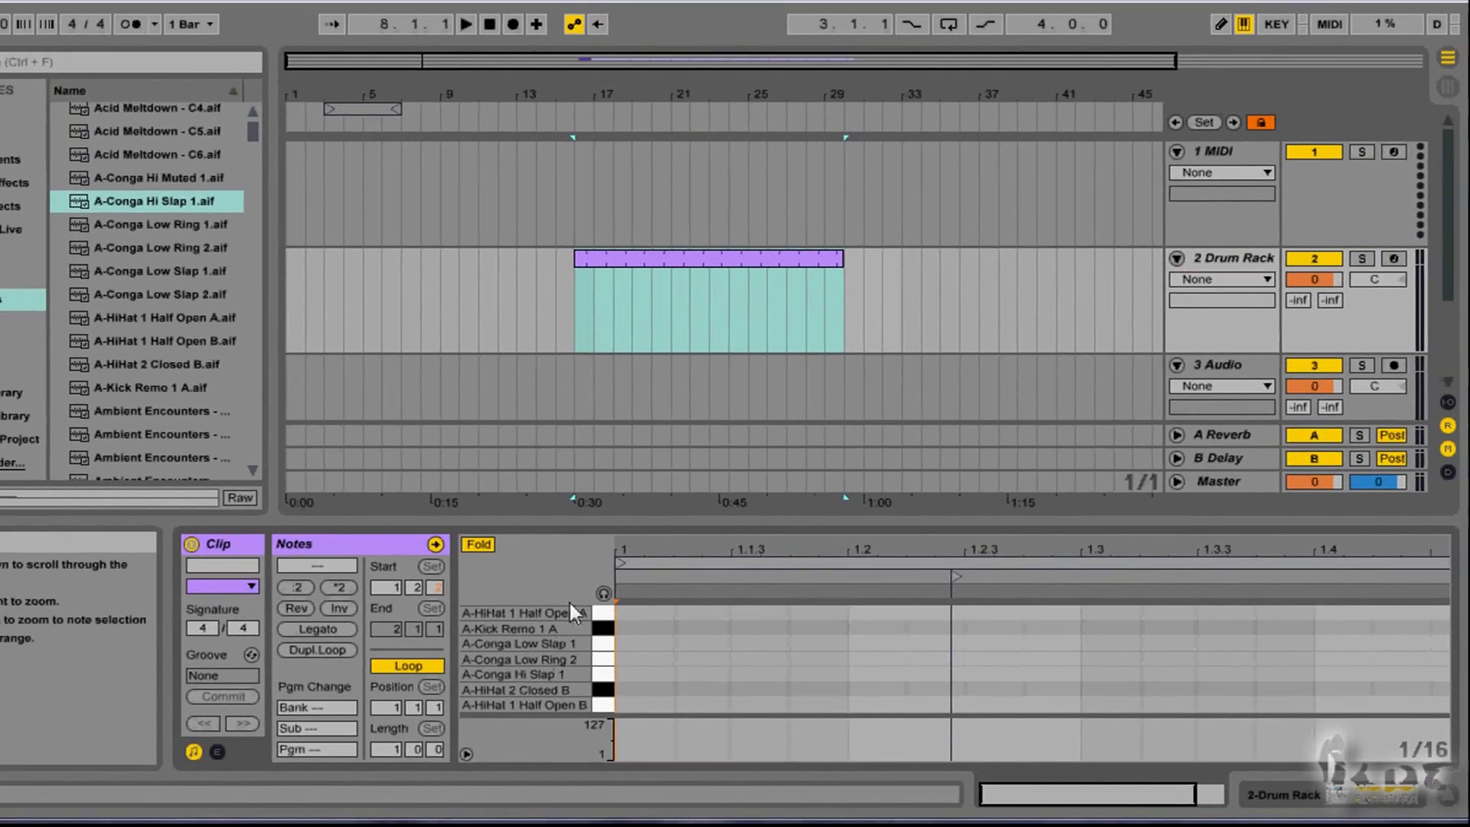
Step: In Draw Mode, draw a sixteenth-note pattern across the hi-hat, kick and conga rows
left_click(1220, 23)
left_click(656, 611)
left_click(701, 628)
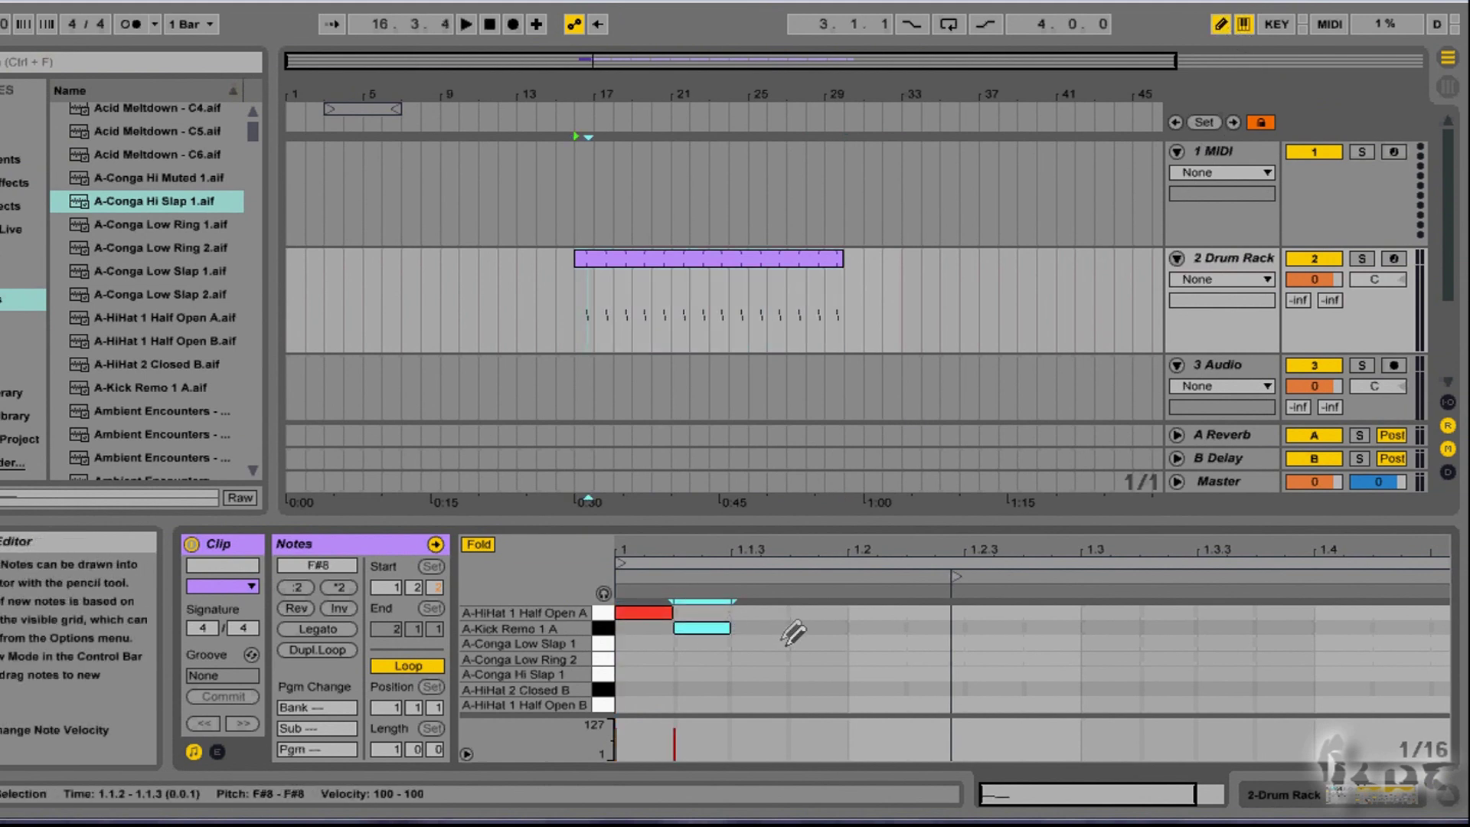
left_click(760, 659)
left_click(818, 612)
left_click(993, 613)
left_click(1168, 673)
left_click(1226, 643)
left_click(1225, 689)
left_click(1285, 658)
left_click(1285, 704)
Step: Play the beat, add an A-Conga Low Ring 2 note near the bar end, and unfold the editor
left_click(664, 252)
key("space")
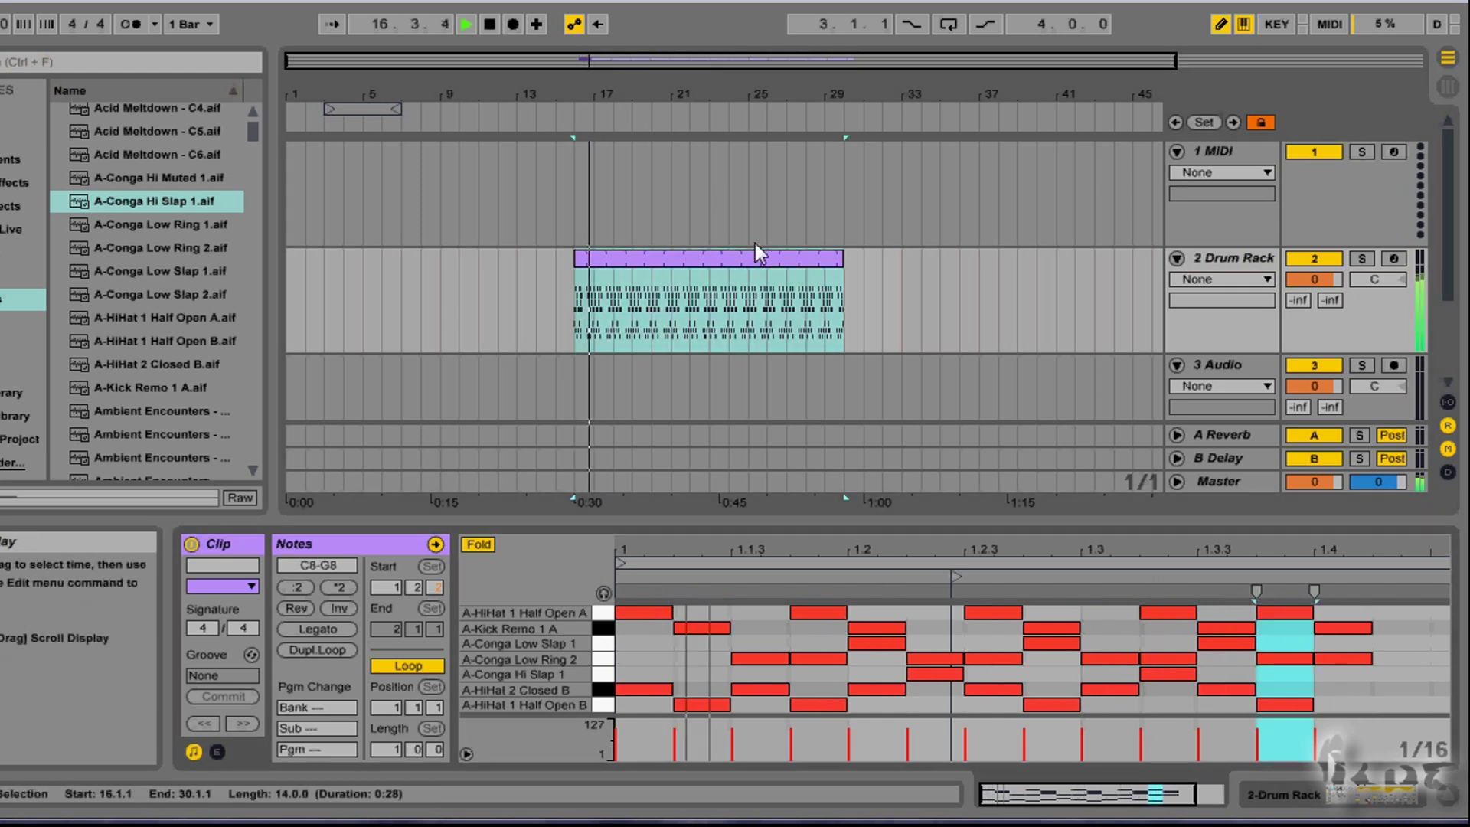
left_click(1401, 659)
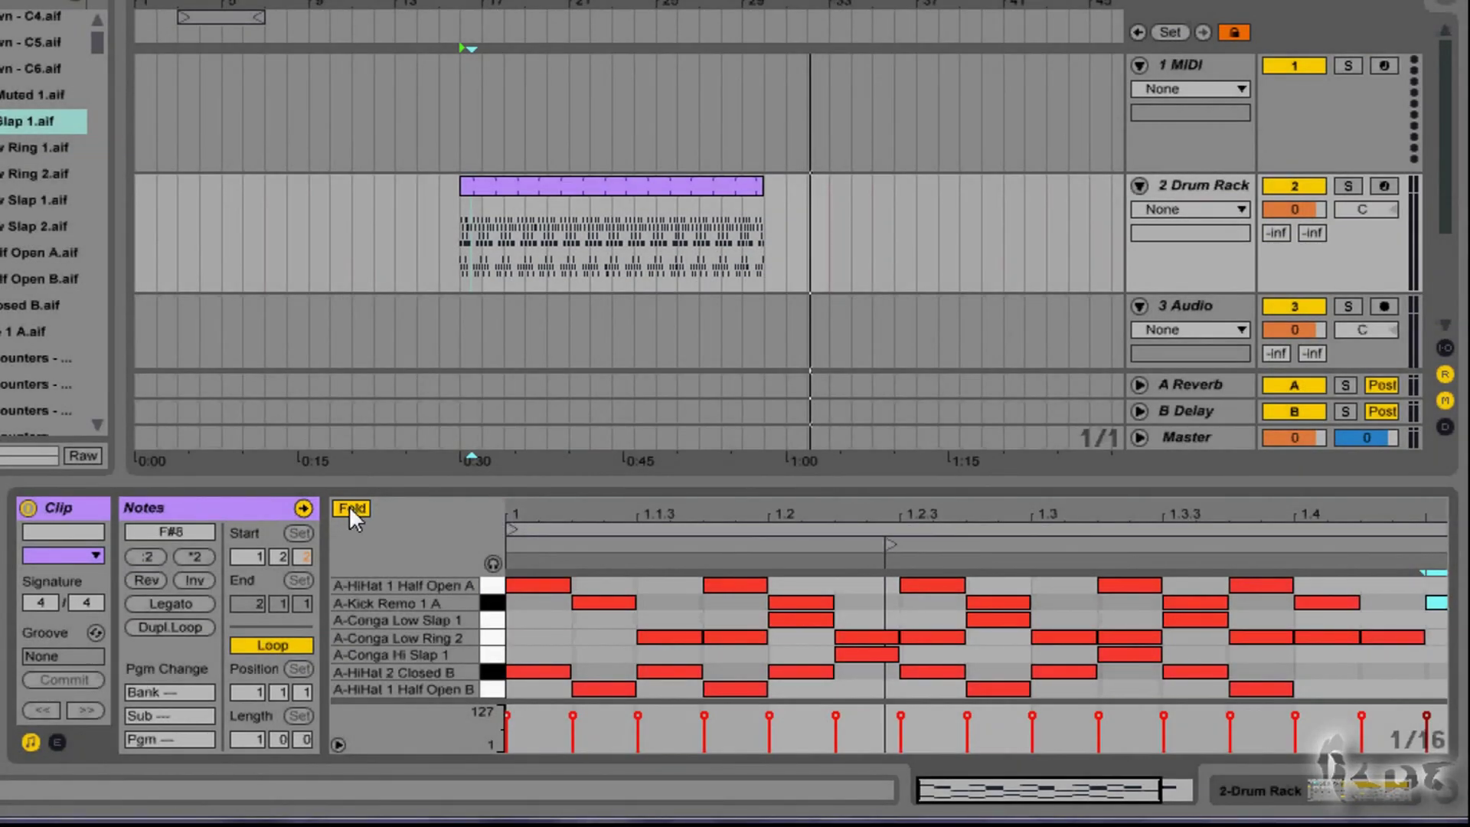
left_click(349, 507)
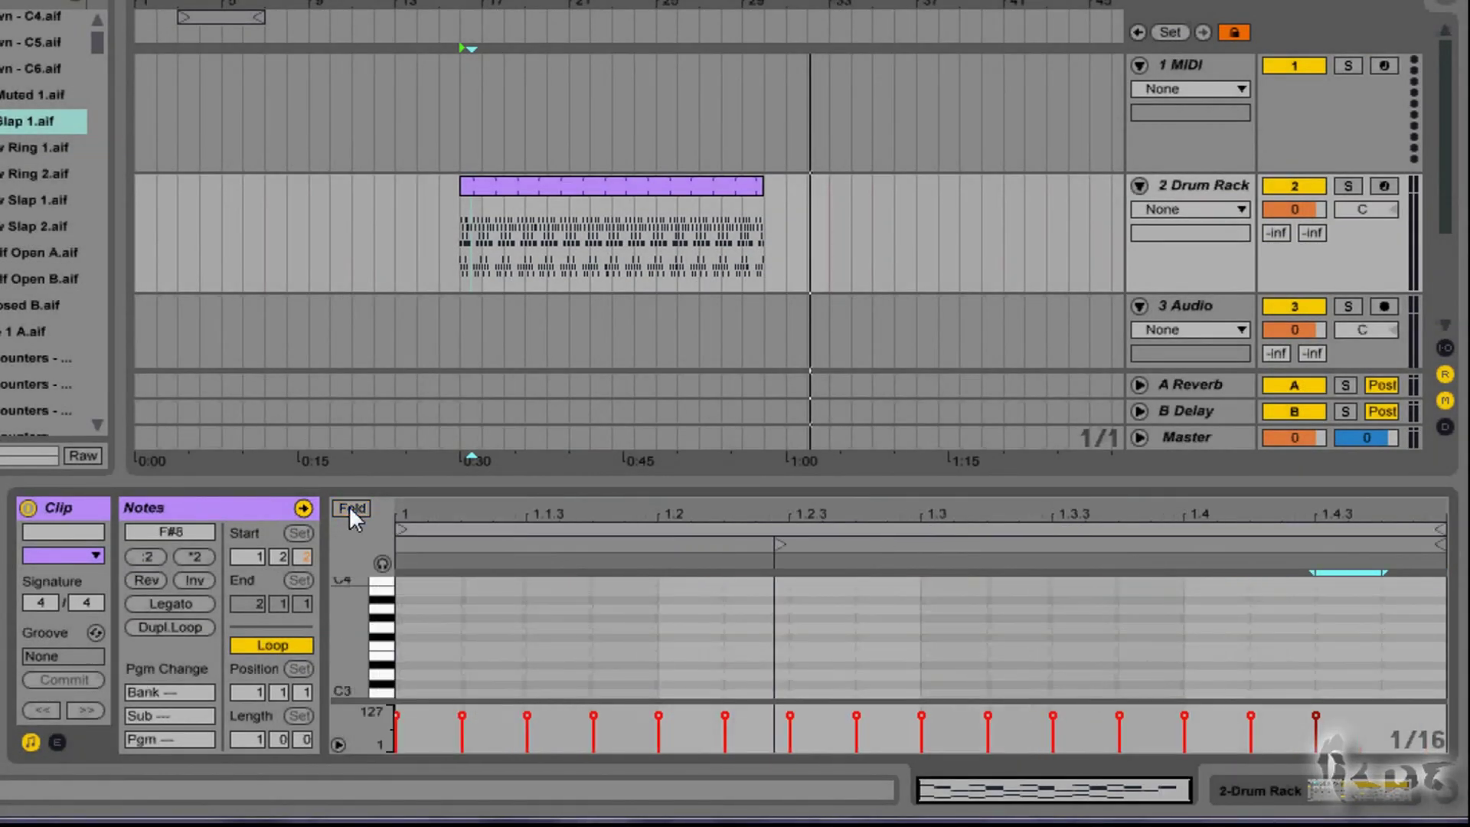
Step: Inspect each Drum Rack pad's sample in Simpler, ending on the kick pad
scroll(1165, 626, "down", 1)
scroll(1158, 632, "up", 10)
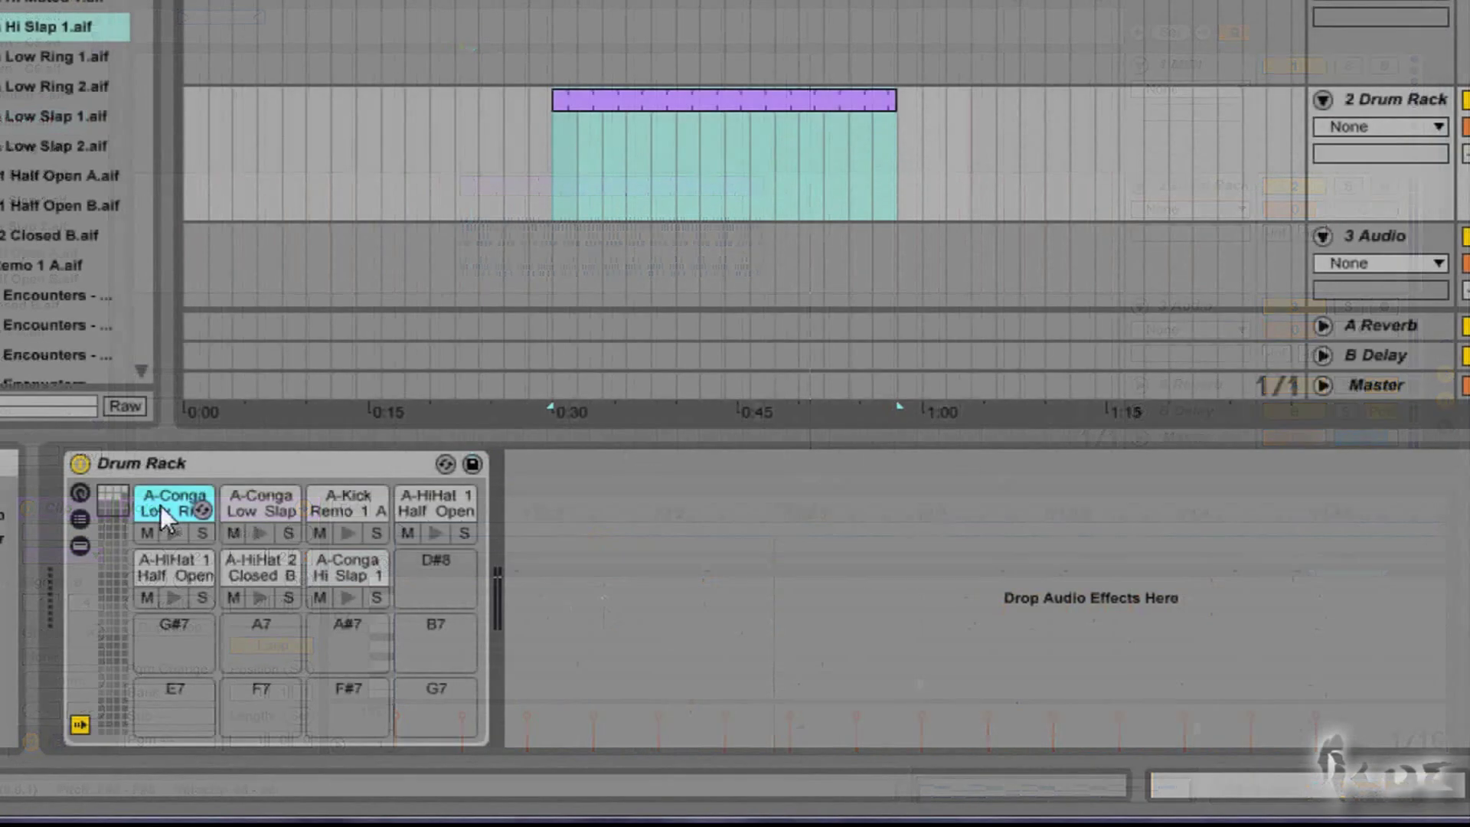
left_click(115, 543)
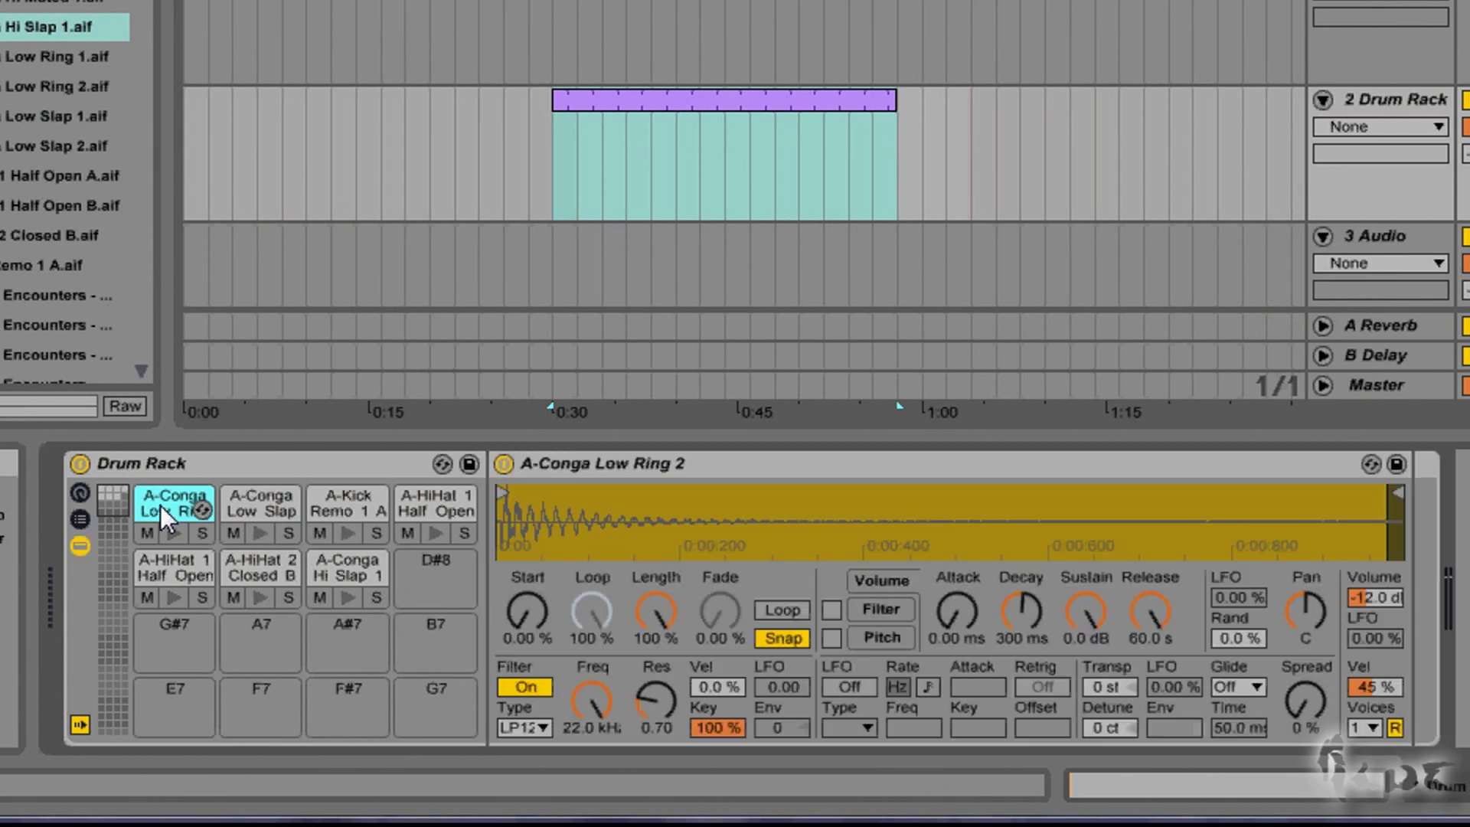
left_click(268, 507)
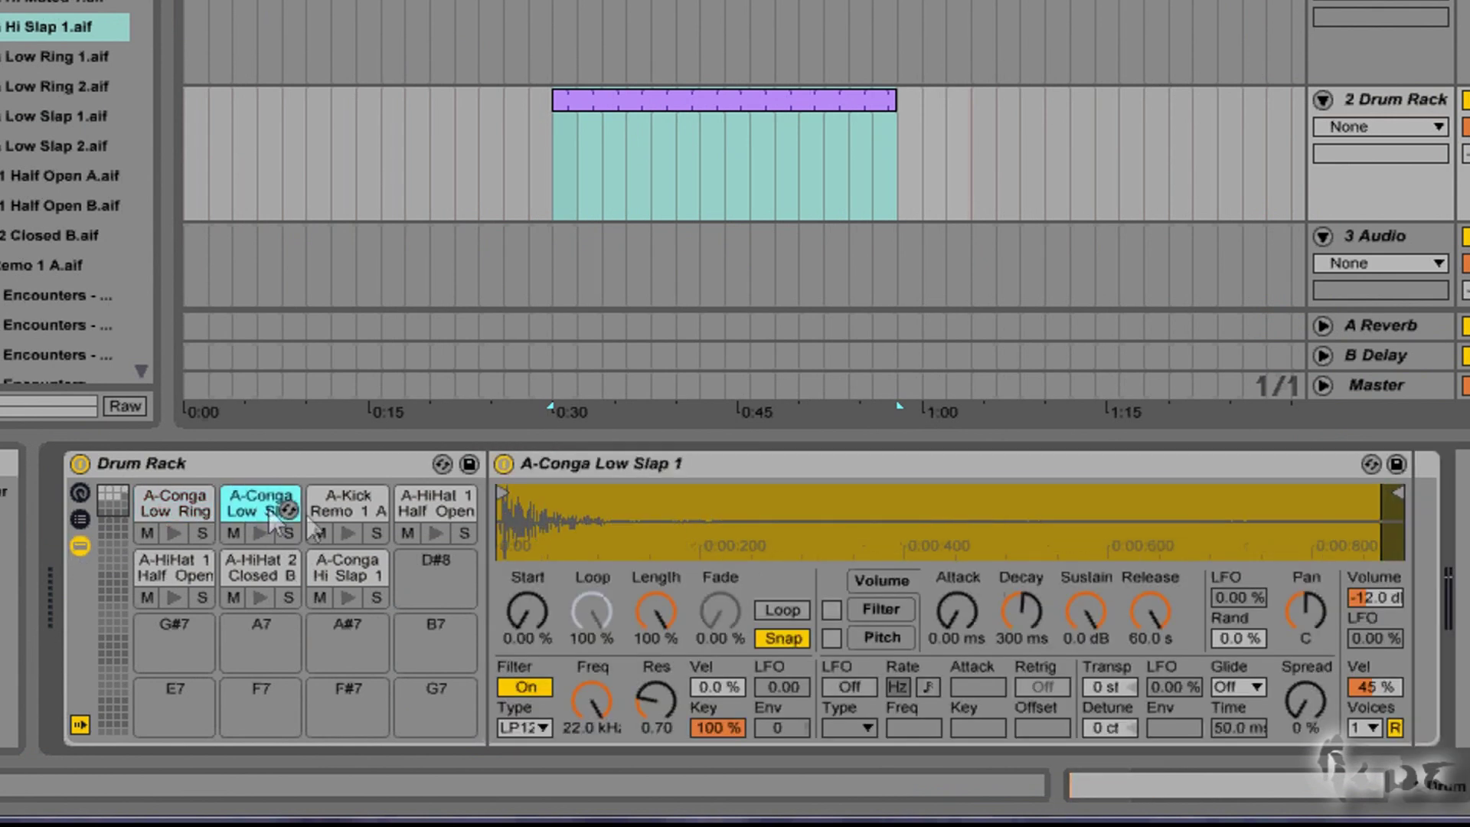
left_click(332, 505)
left_click(428, 505)
left_click(347, 568)
left_click(261, 568)
left_click(173, 573)
left_click(344, 507)
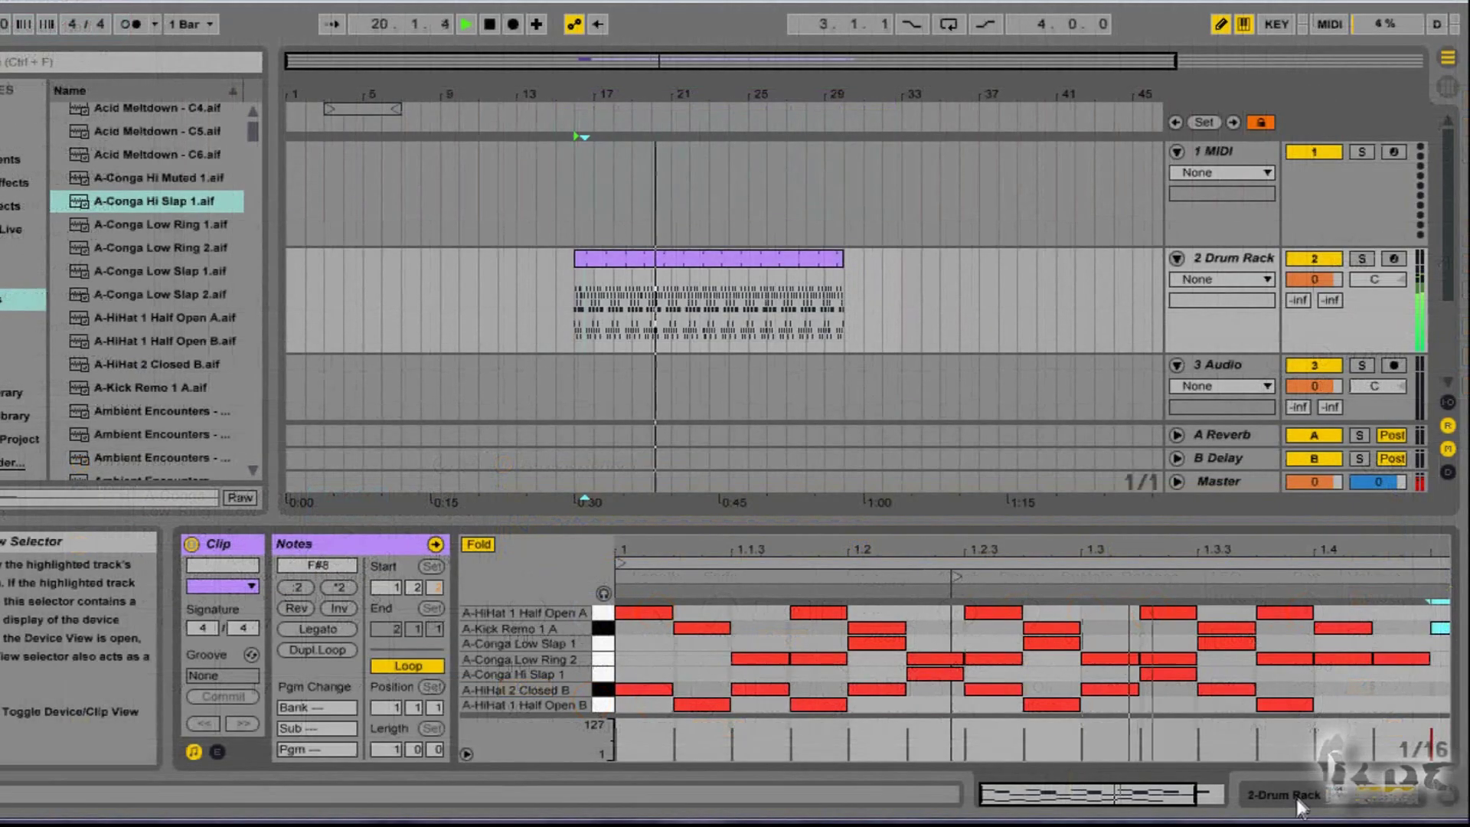
Step: Return to the pads view and briefly solo, then mute, the A-Conga Low Slap pad
left_click(1297, 794)
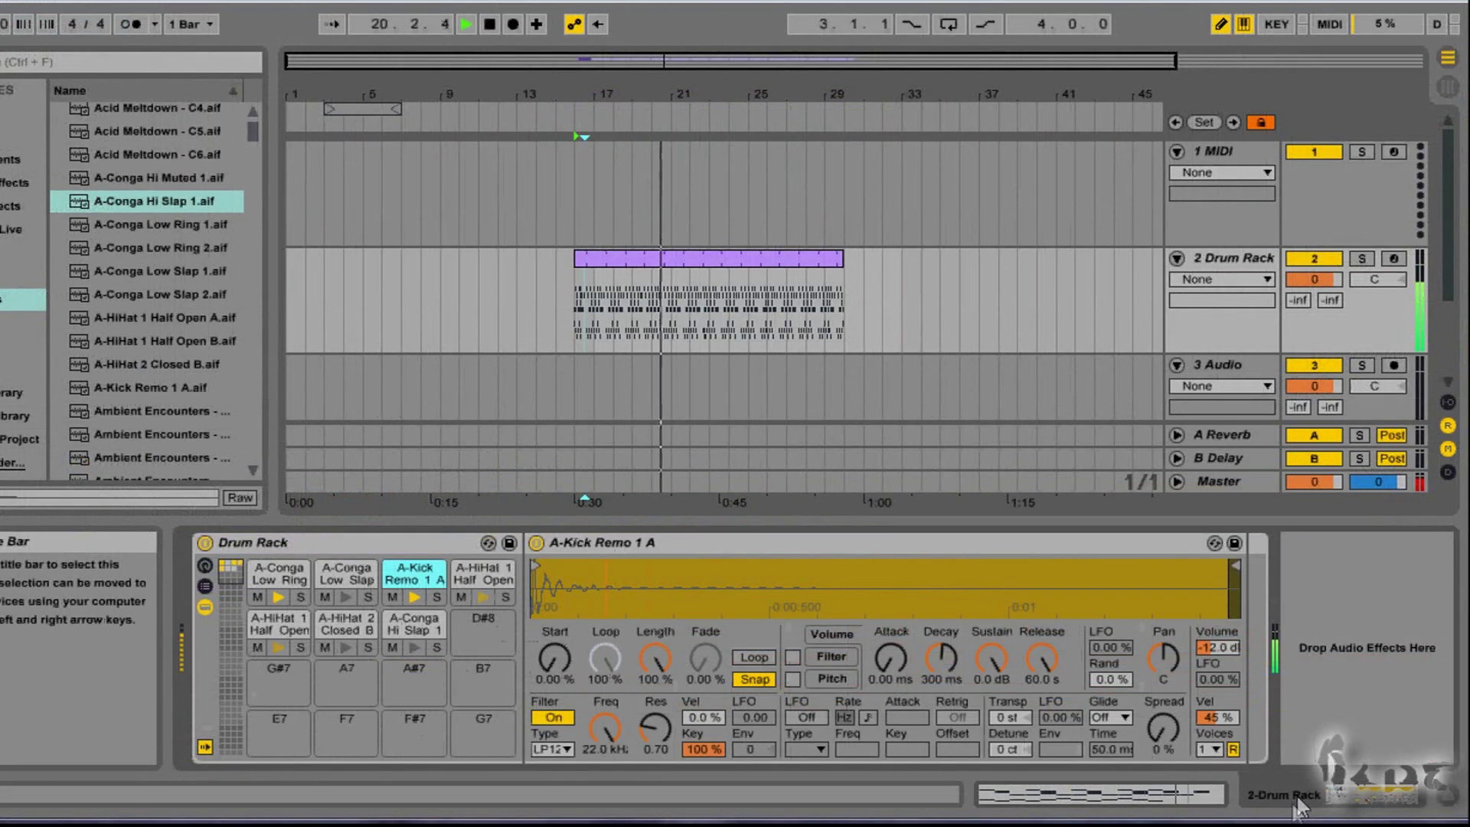
left_click(368, 597)
left_click(368, 596)
left_click(324, 598)
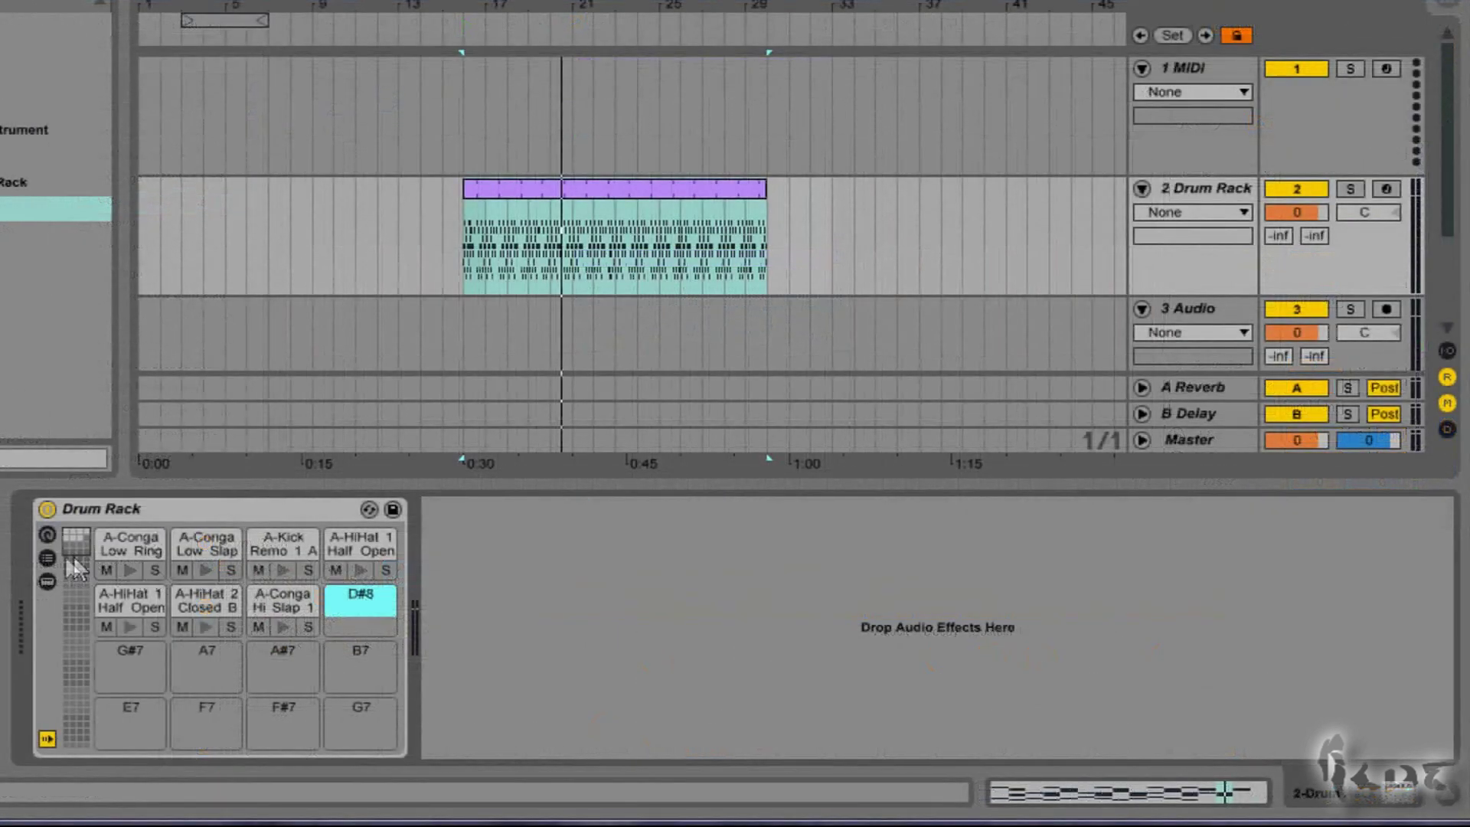
Step: Show the chain list and, during playback, lower the A-HiHat 1 Half Open chain to -13 dB
left_click(47, 558)
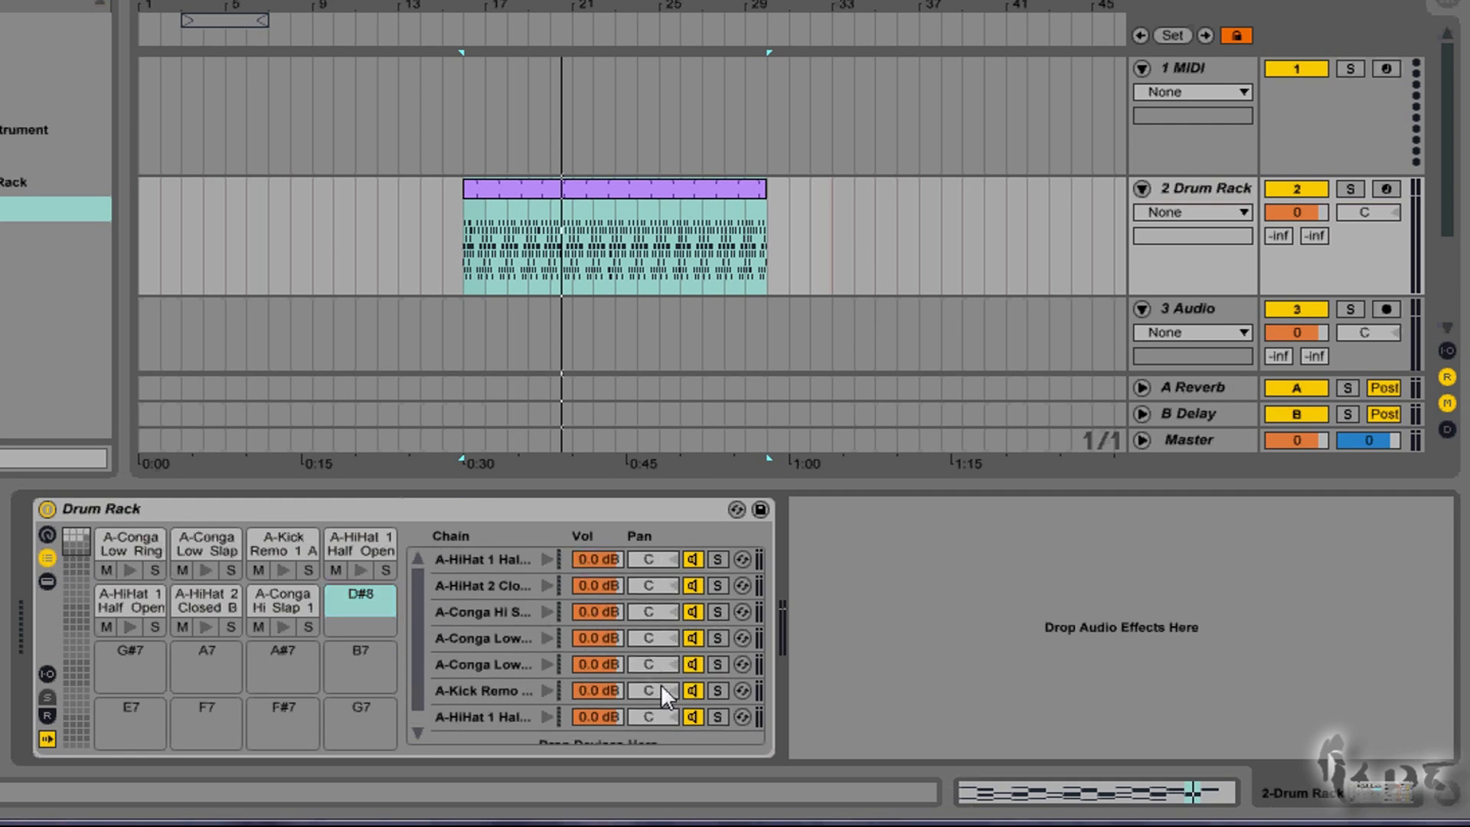
key("space")
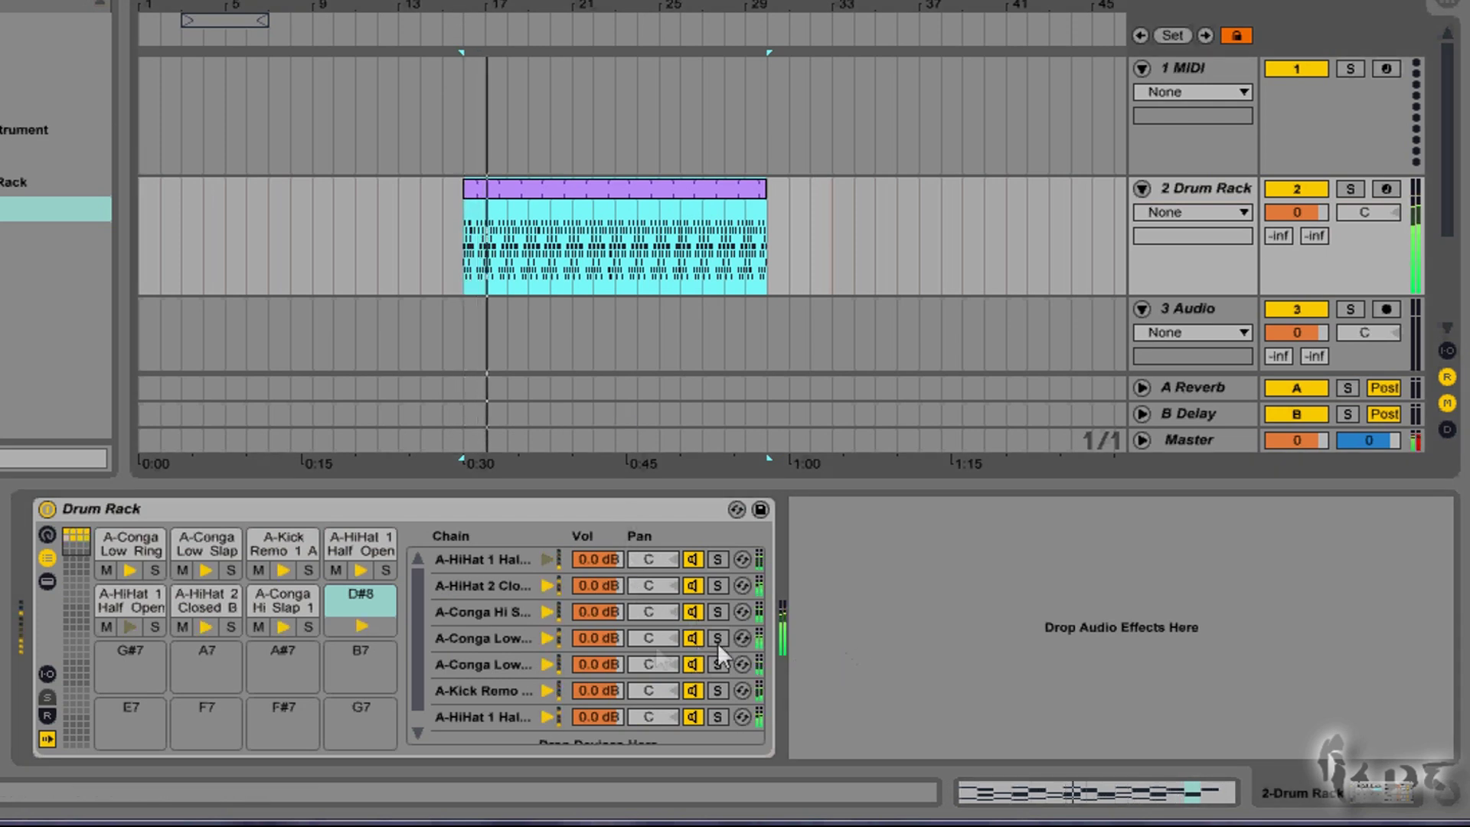
left_click_drag(617, 558, 617, 651)
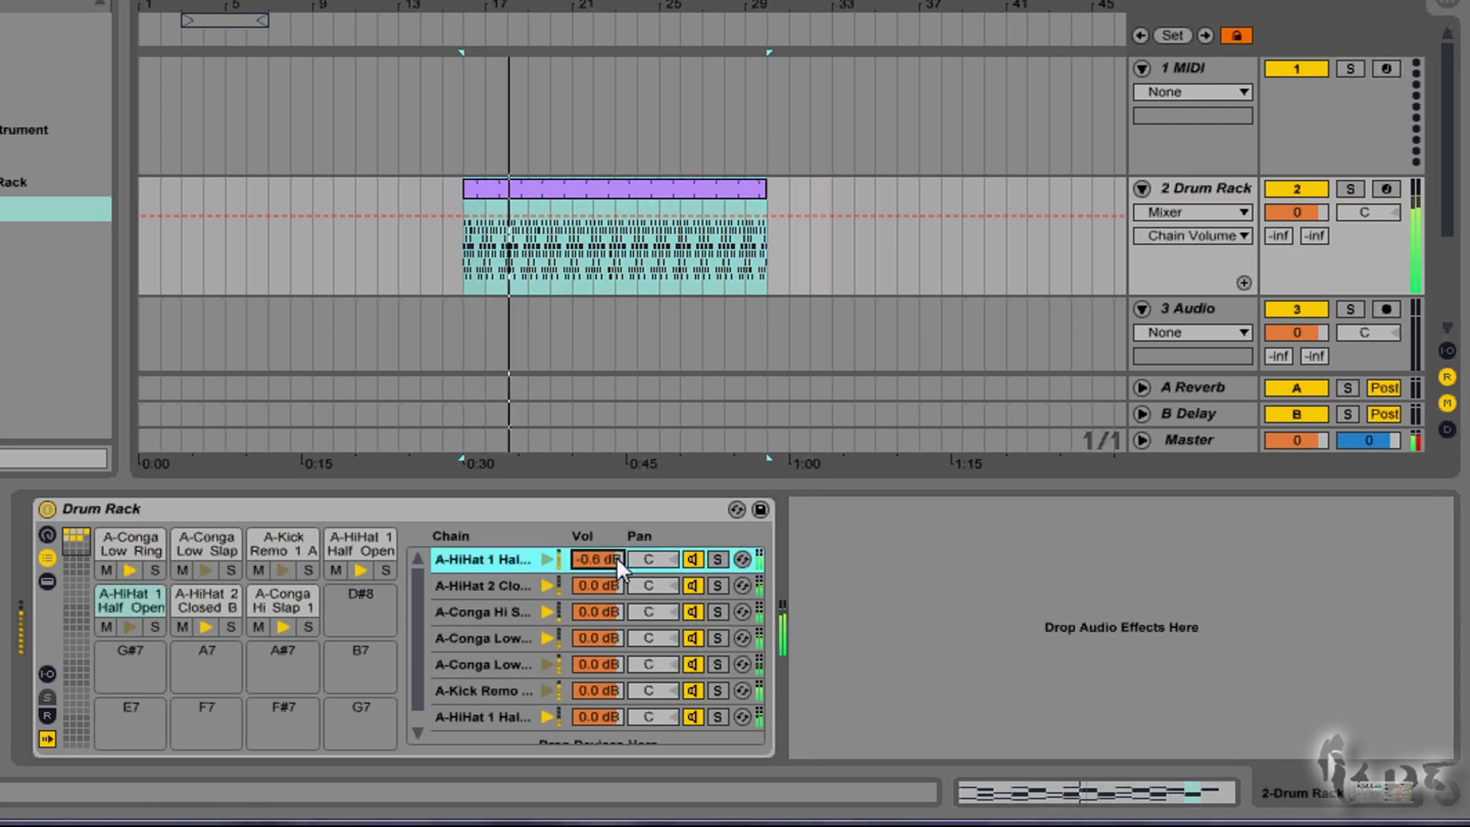
left_click_drag(617, 558, 617, 553)
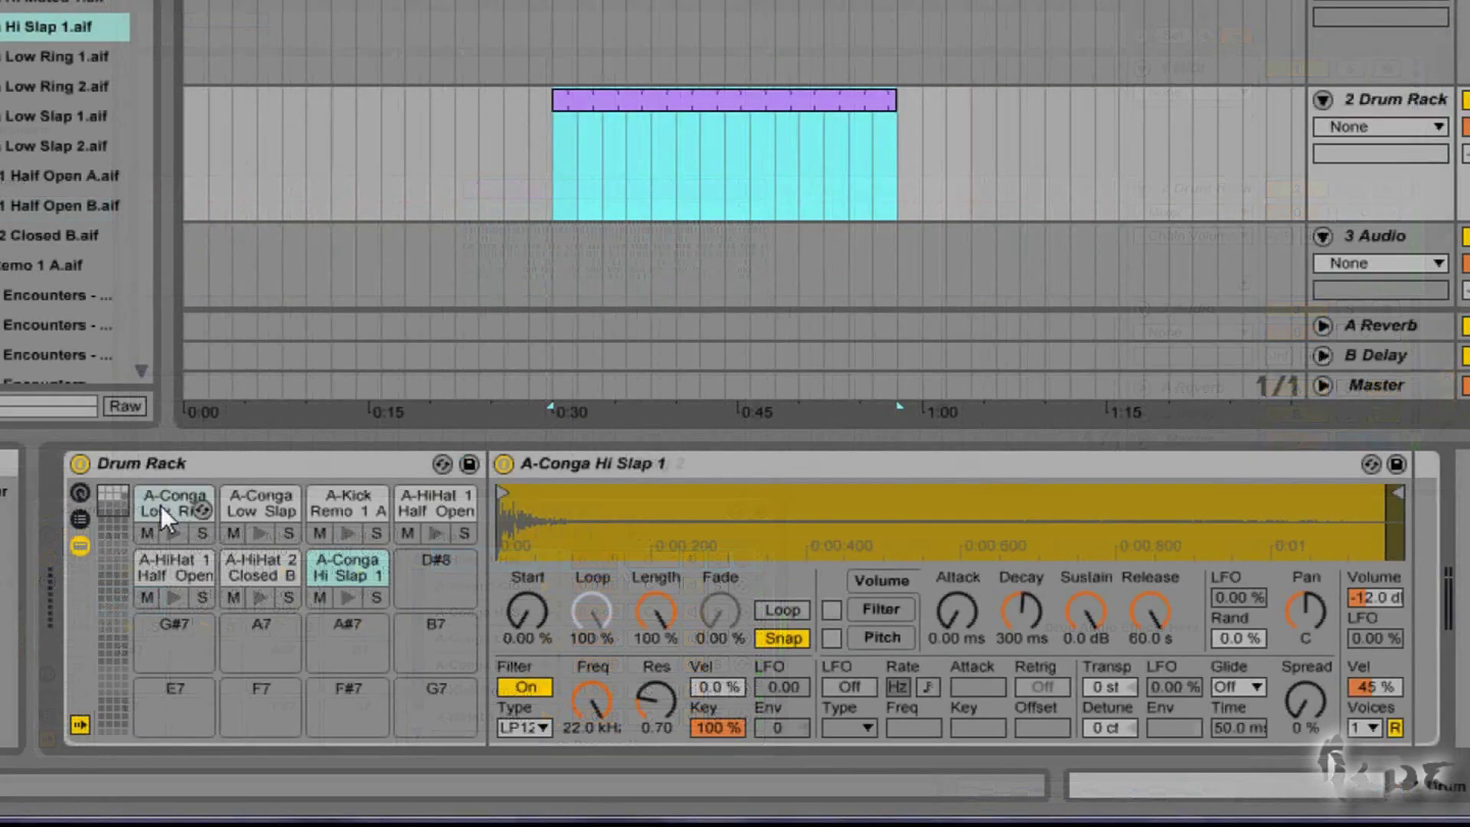
Step: Inspect the Simpler devices on the A-Conga Low Ring, A-Conga Low Slap and kick pads
left_click(160, 505)
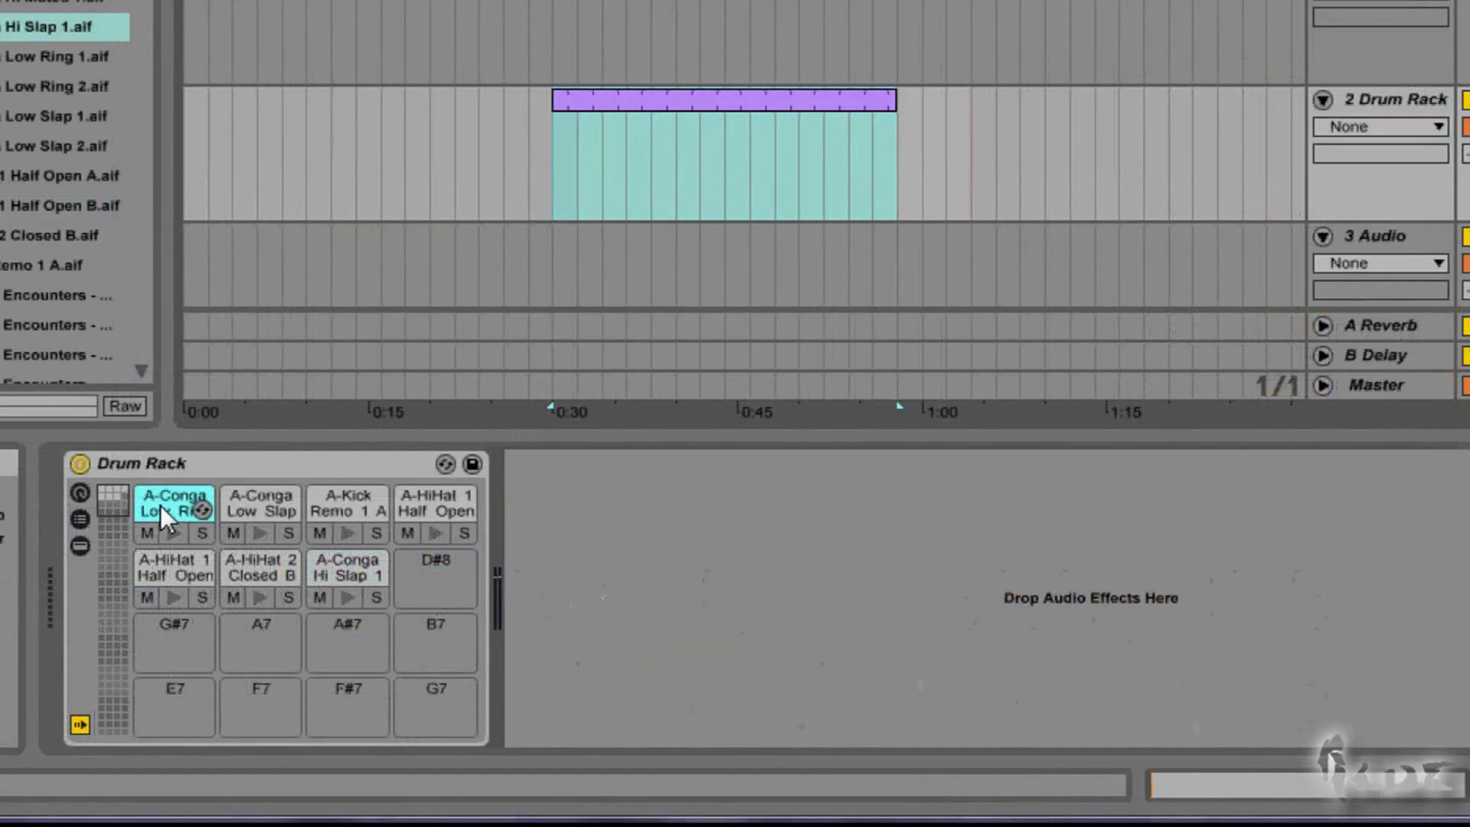
left_click(75, 549)
left_click(77, 548)
left_click(265, 507)
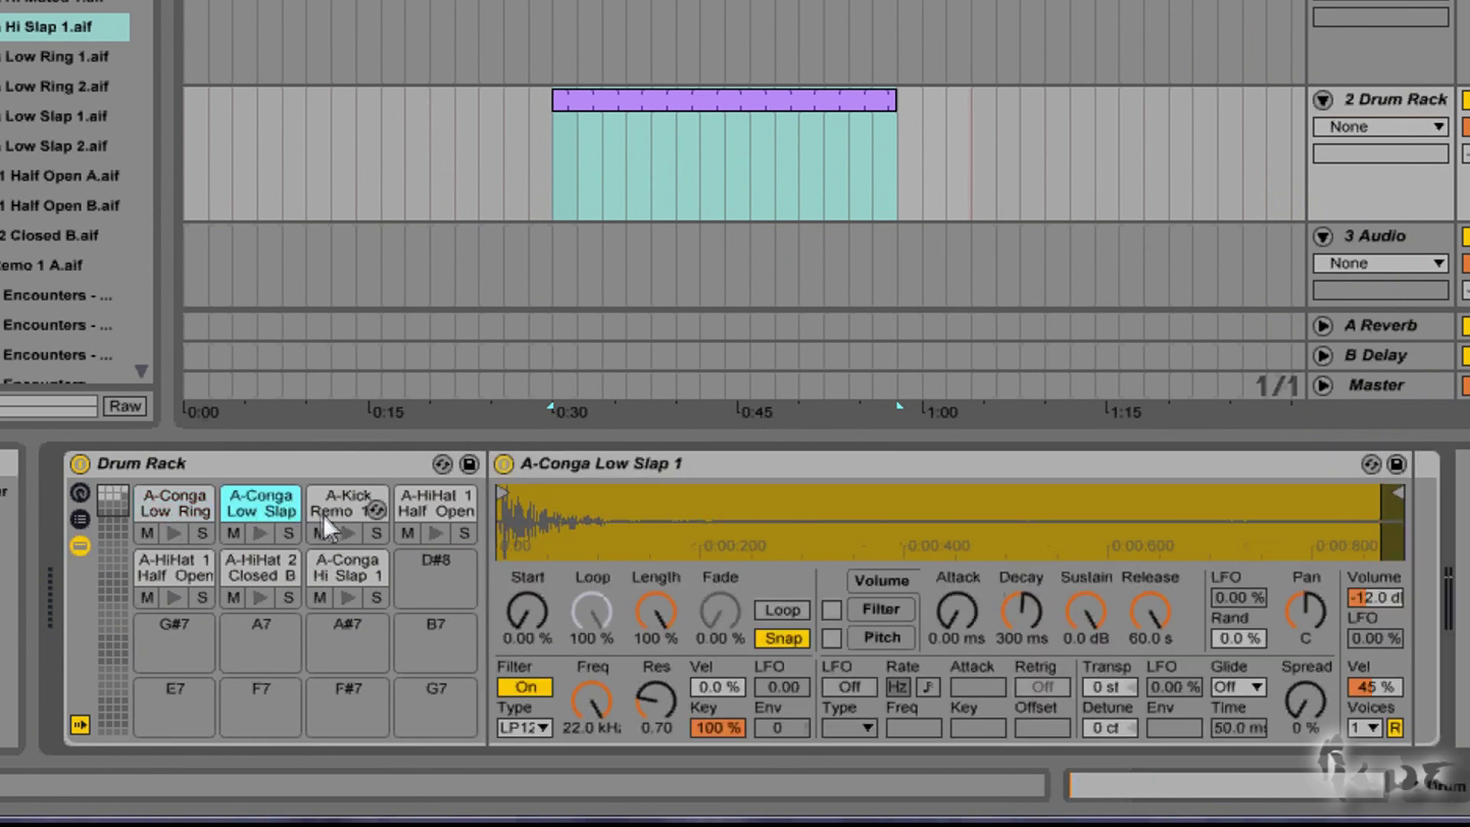
left_click(337, 509)
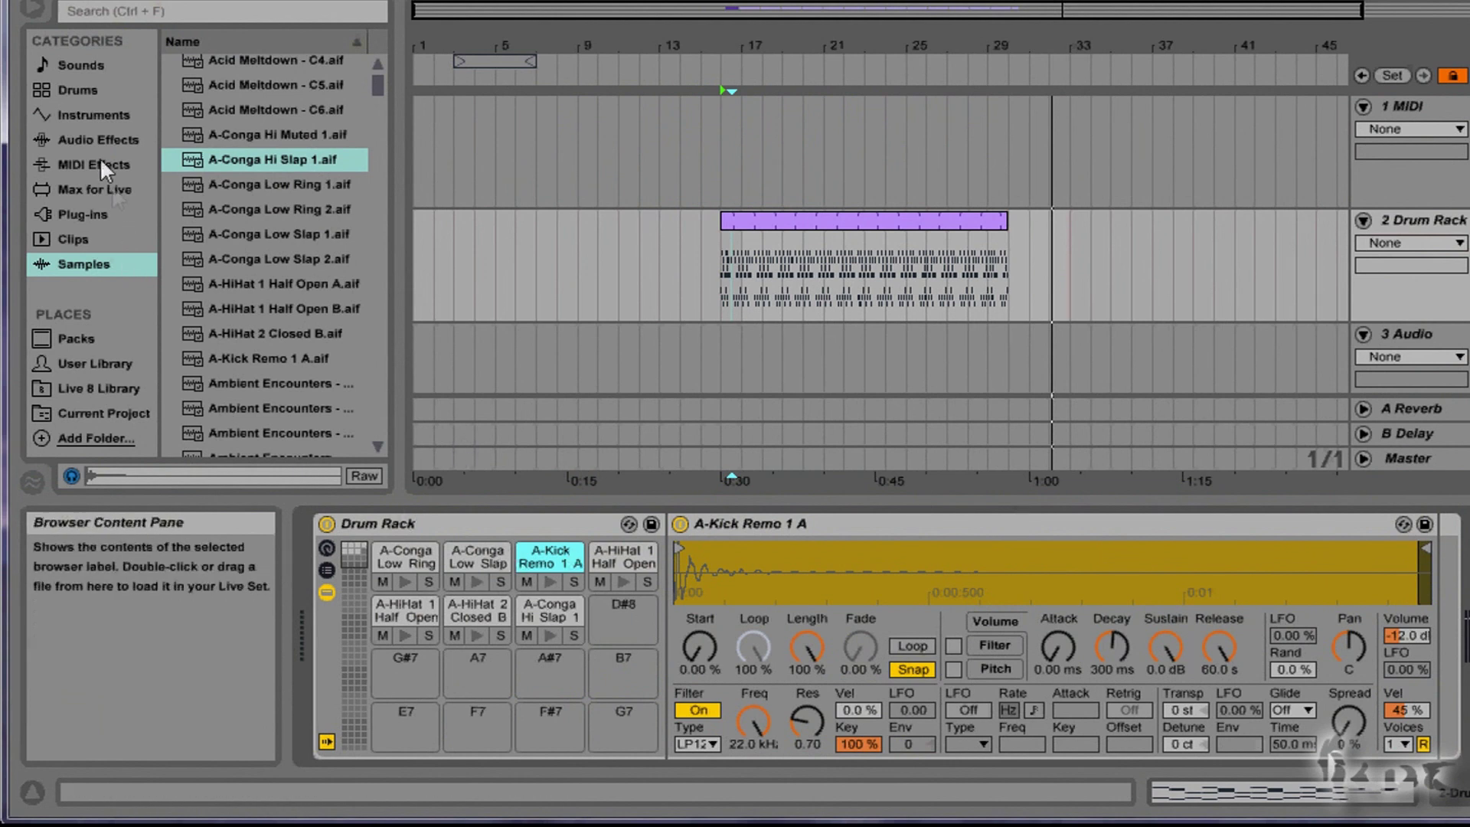
Step: Load the Operator synth onto the empty D#8 pad and preview its sound
left_click(89, 114)
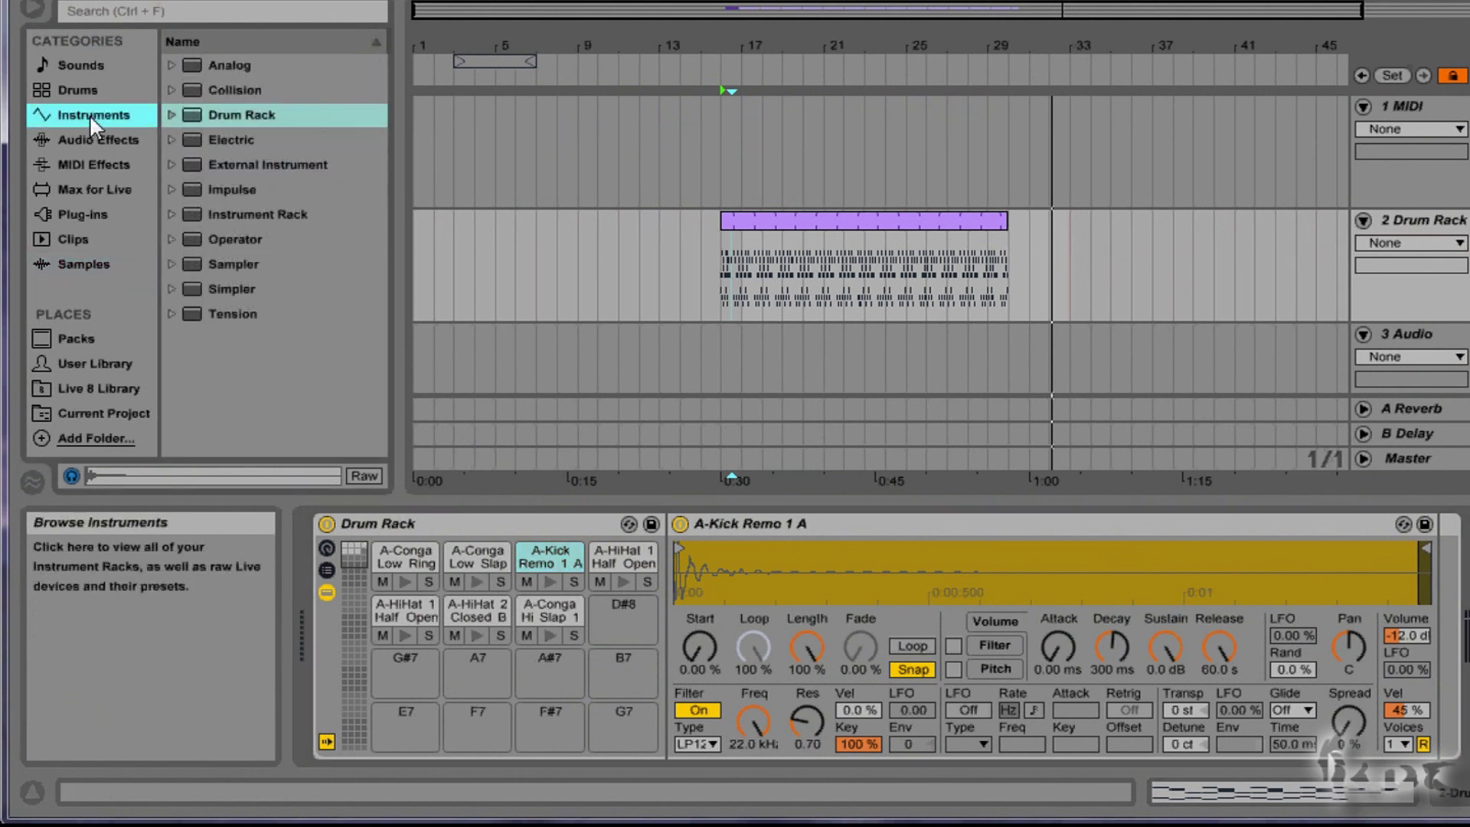
left_click(235, 236)
left_click_drag(622, 634, 625, 632)
left_click(623, 635)
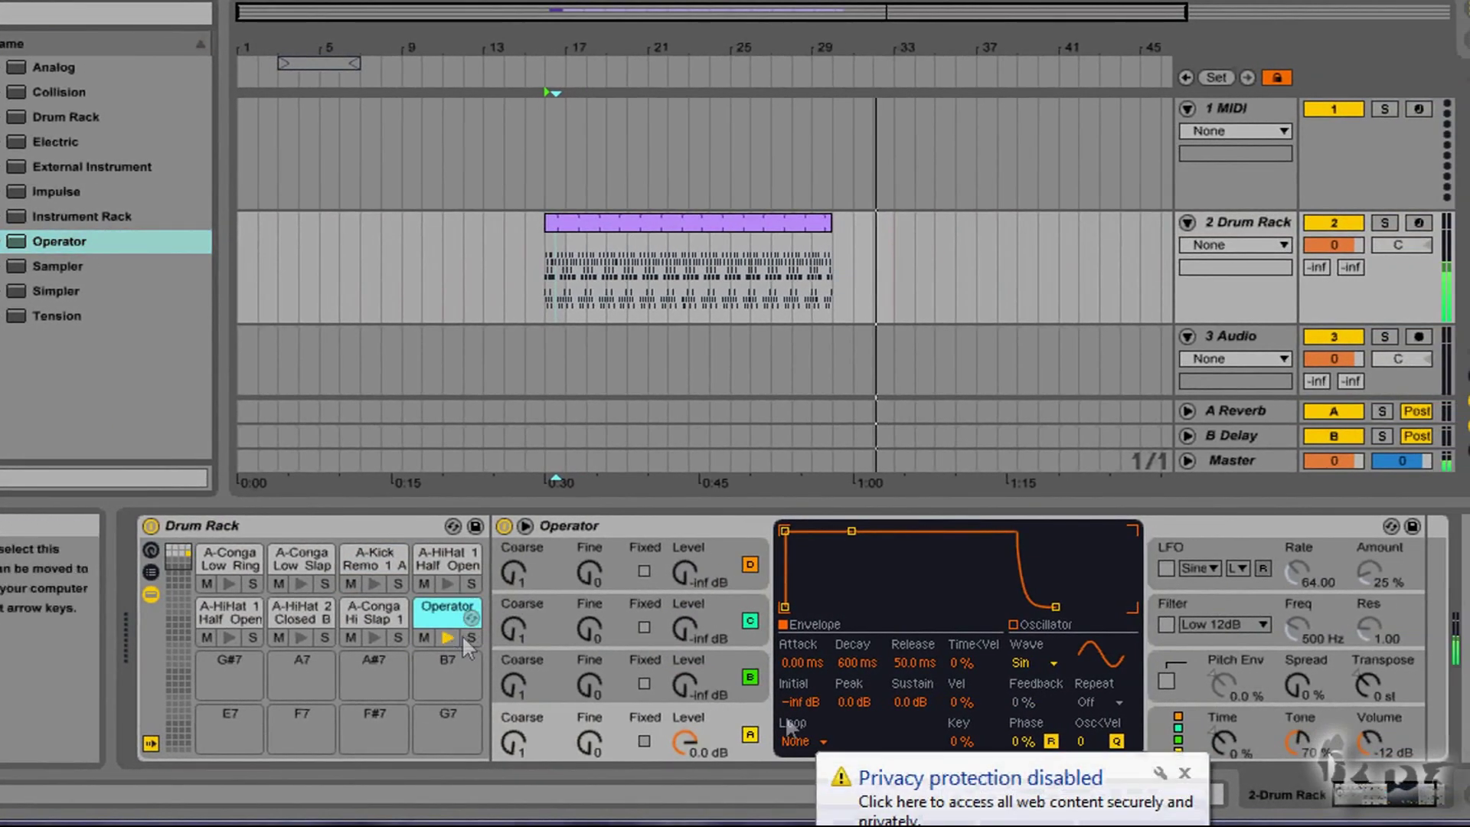
left_click(447, 636)
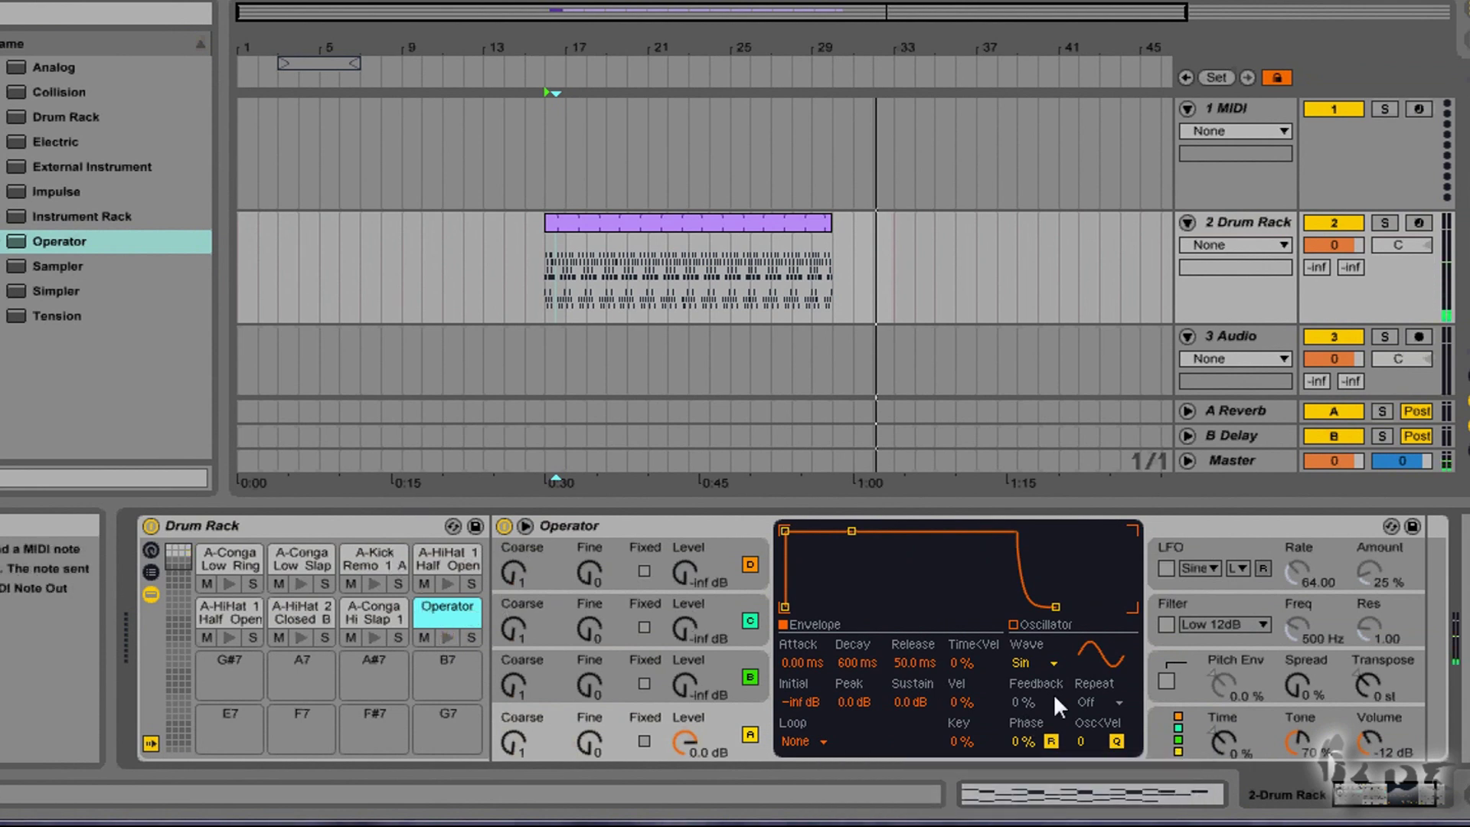
Step: Draw a custom oscillator waveform, silencing the fundamental and adding higher partials
left_click(1042, 624)
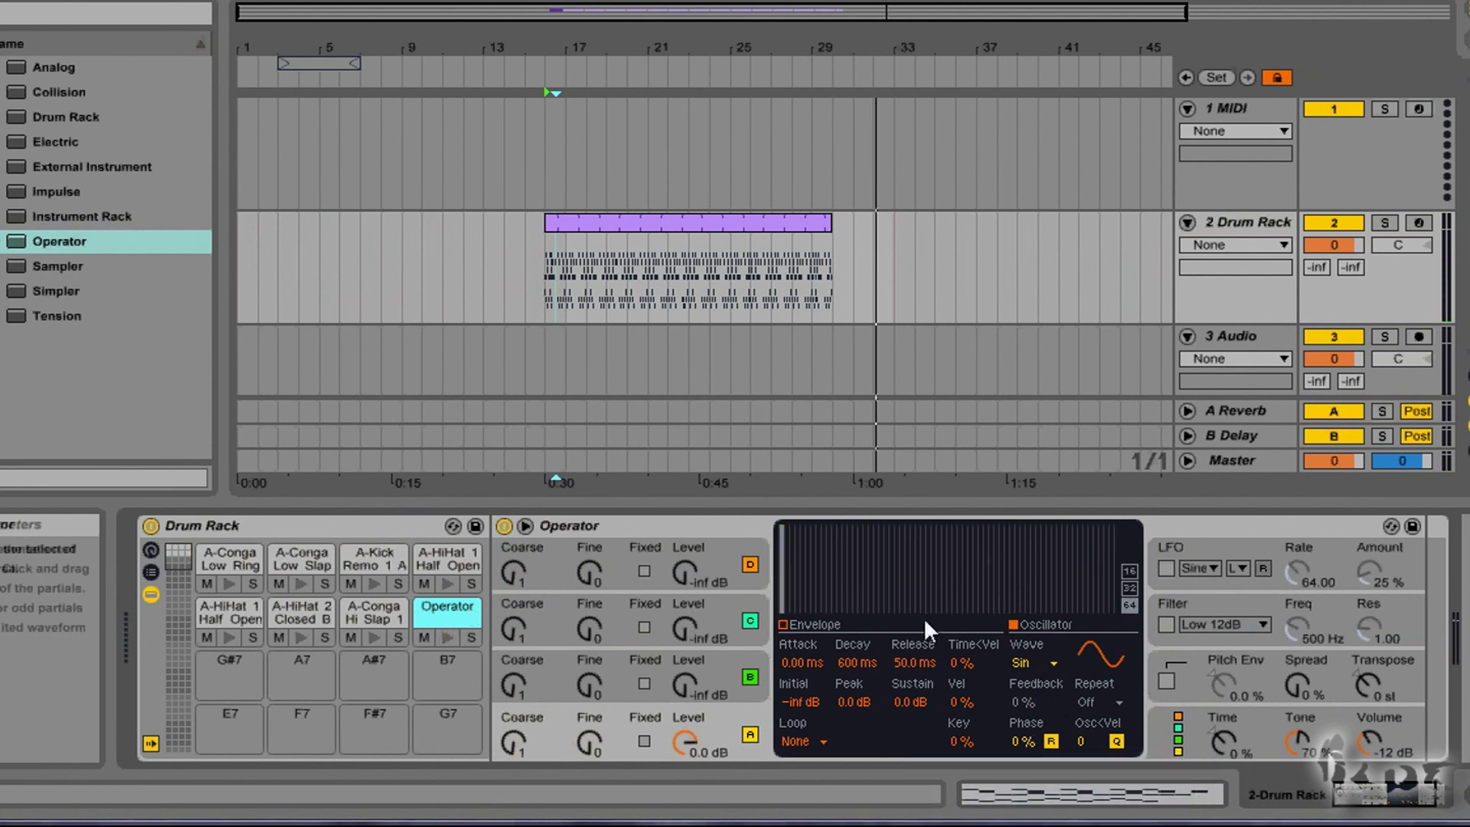
left_click_drag(785, 529, 784, 616)
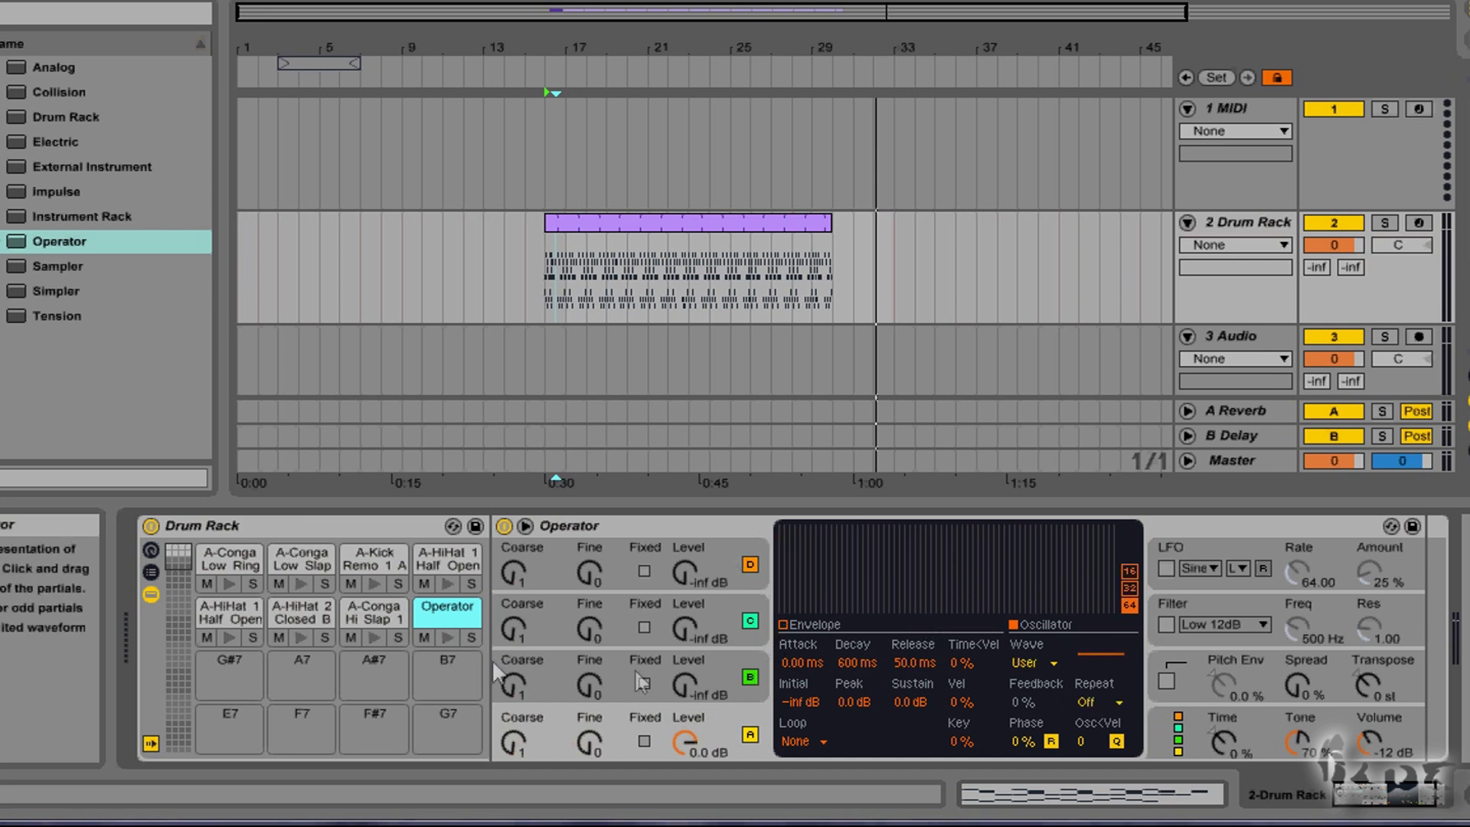
left_click_drag(1024, 608, 1026, 507)
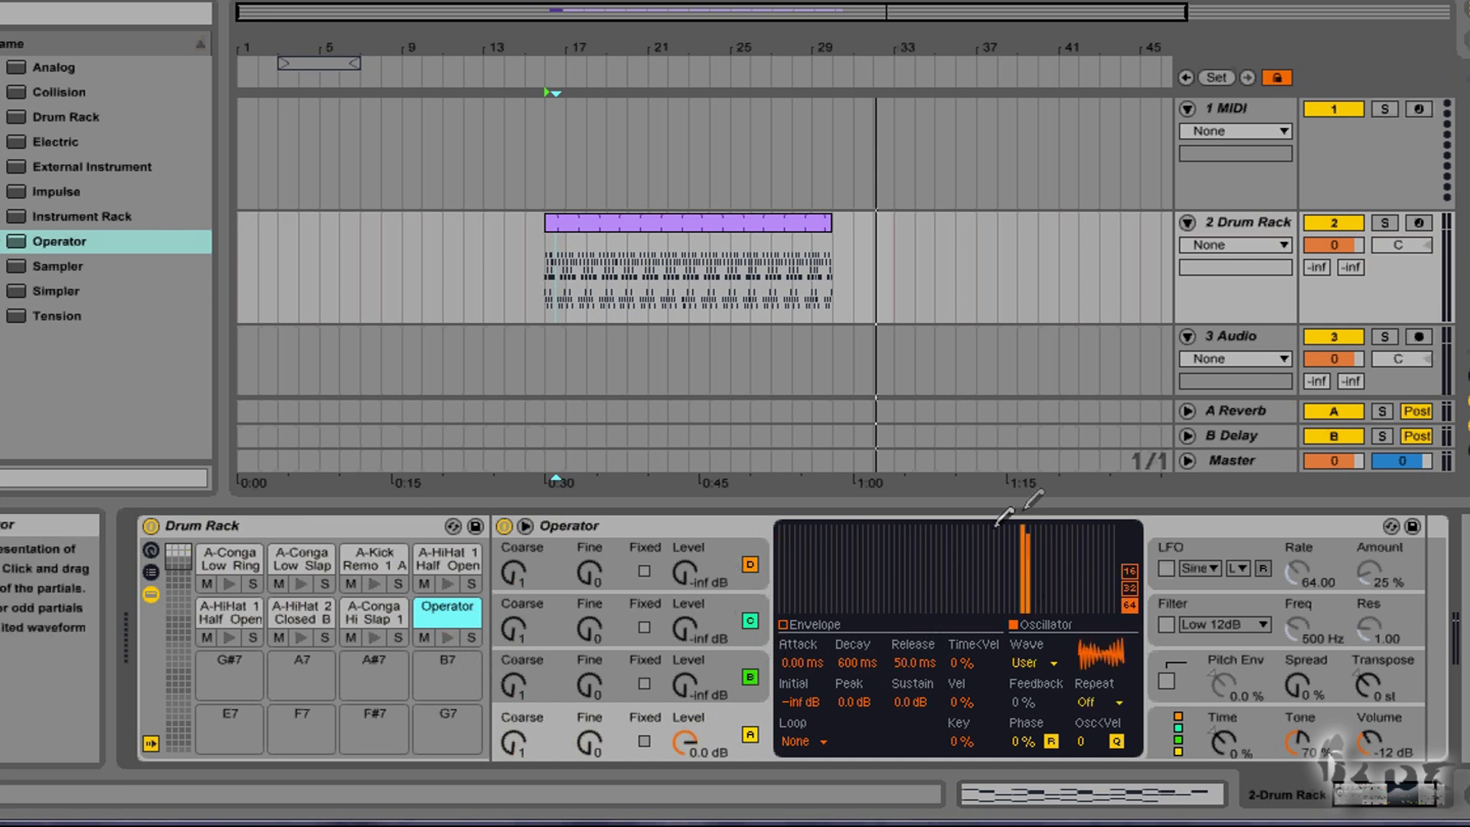